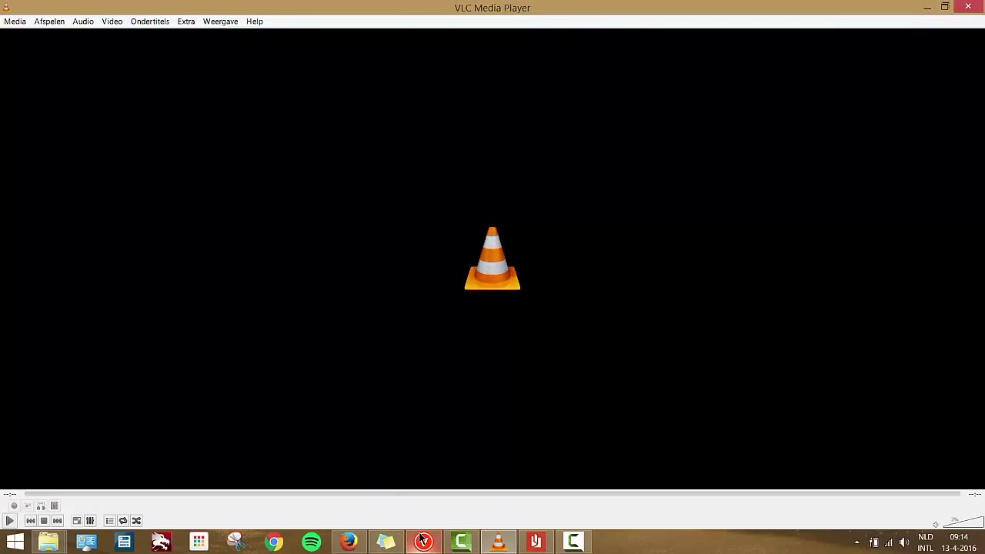
Switch to Vectorworks and bring the open drawing 3. Grasheuvel.vwx to the front.
left_click(574, 542)
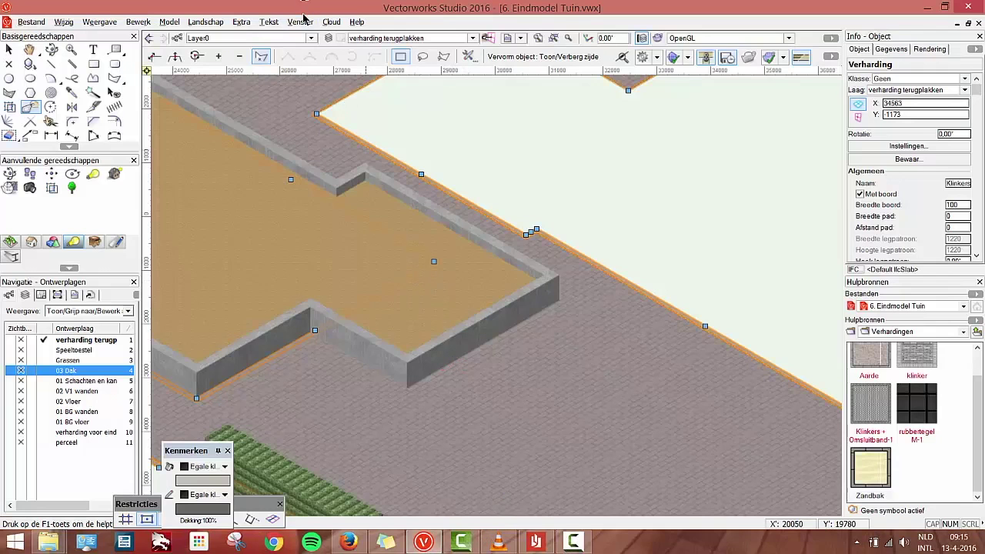
left_click(300, 21)
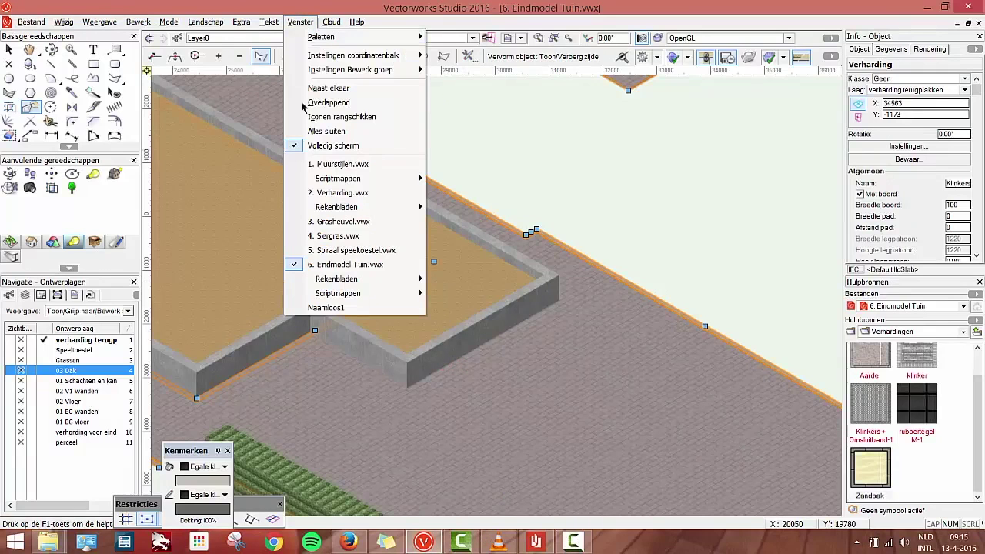
left_click(326, 222)
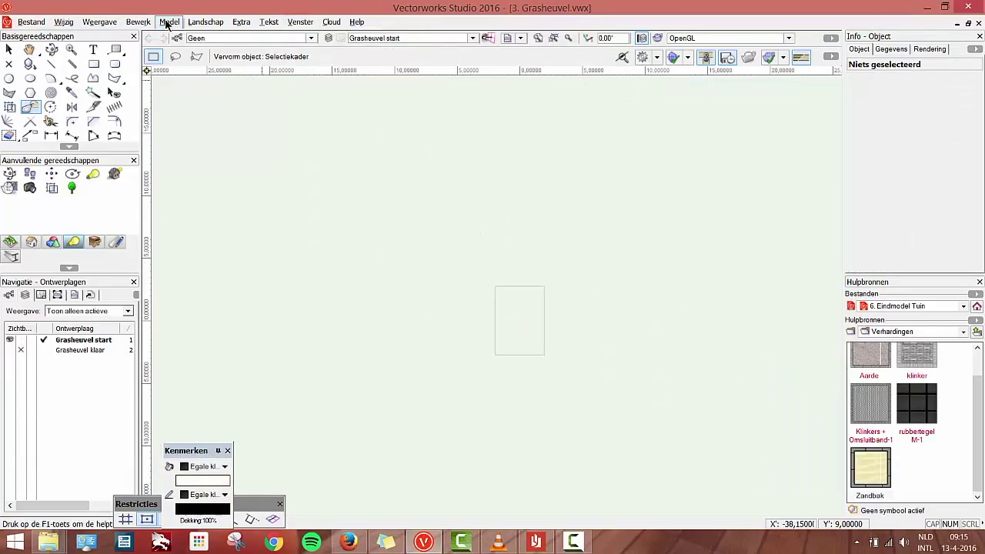
Open the settings for creating a subdivision primitive and preview the Cilinder, Vierkant and Cirkel shapes.
left_click(168, 21)
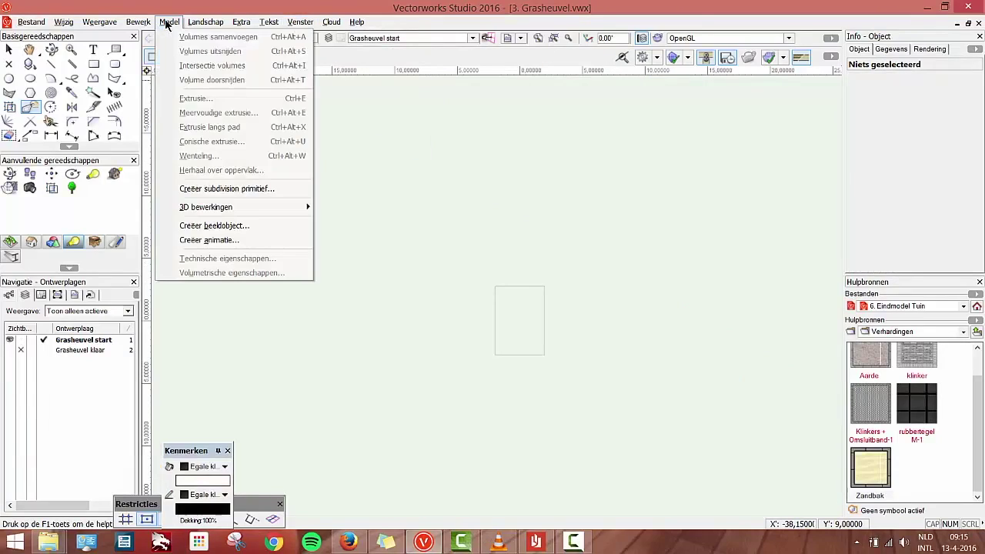
left_click(223, 190)
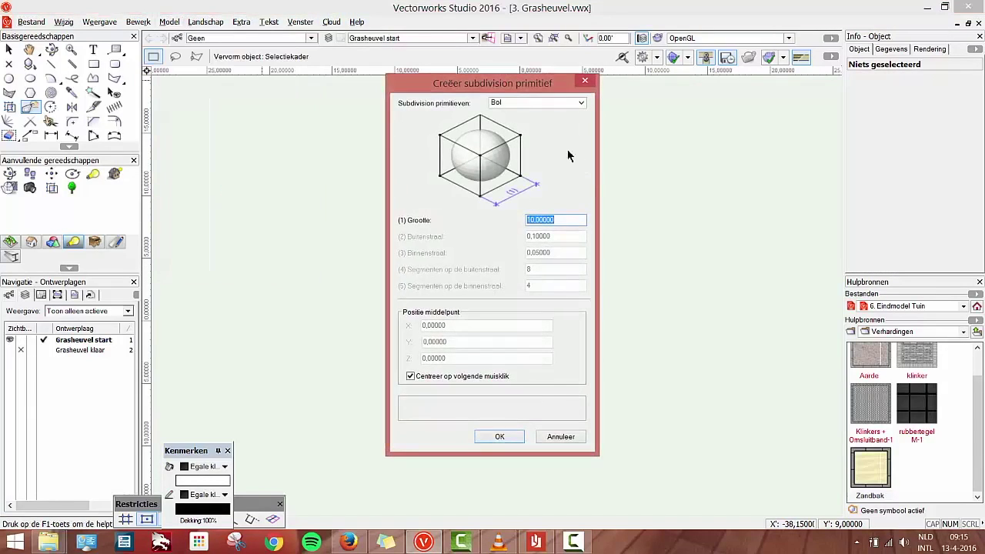
left_click(560, 102)
left_click(512, 137)
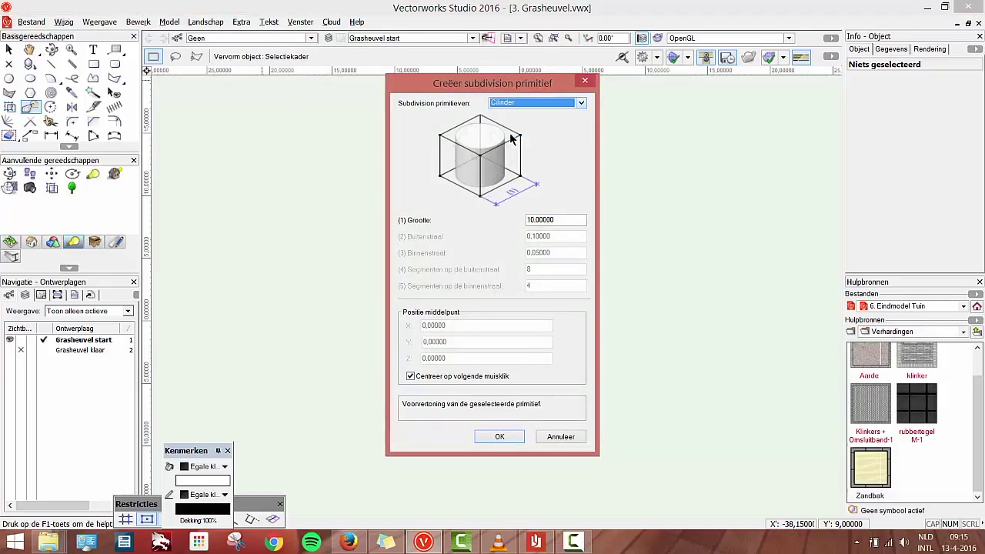
left_click(560, 102)
left_click(508, 173)
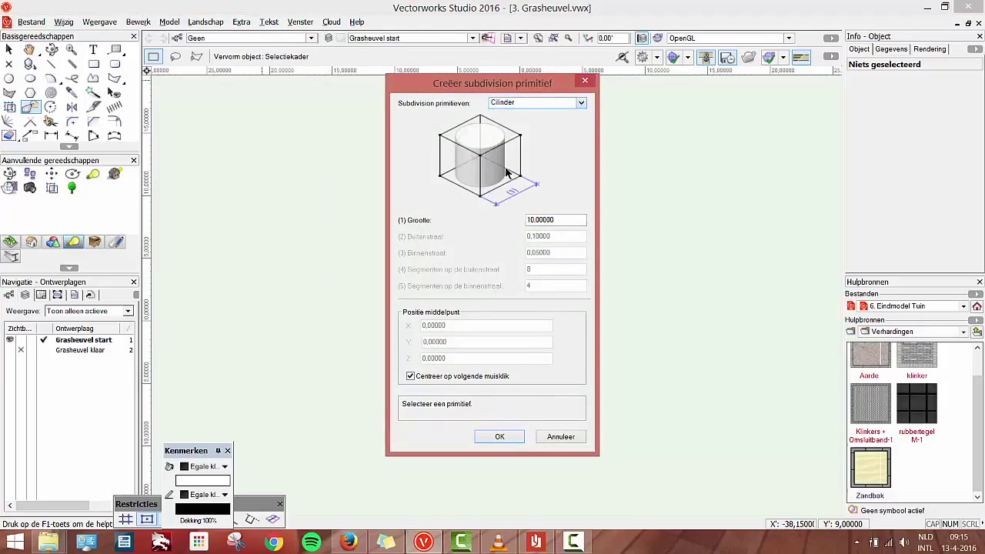
left_click(528, 102)
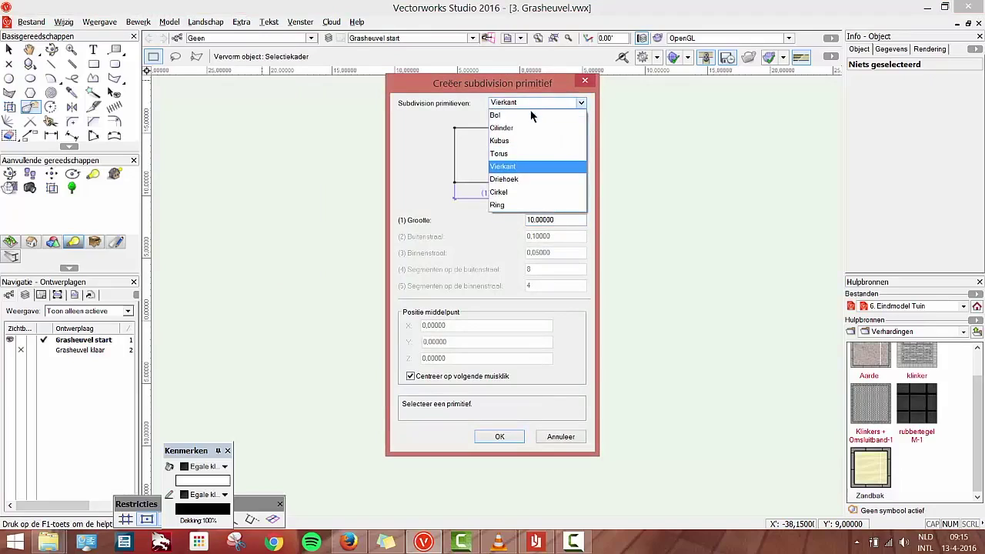
left_click(513, 194)
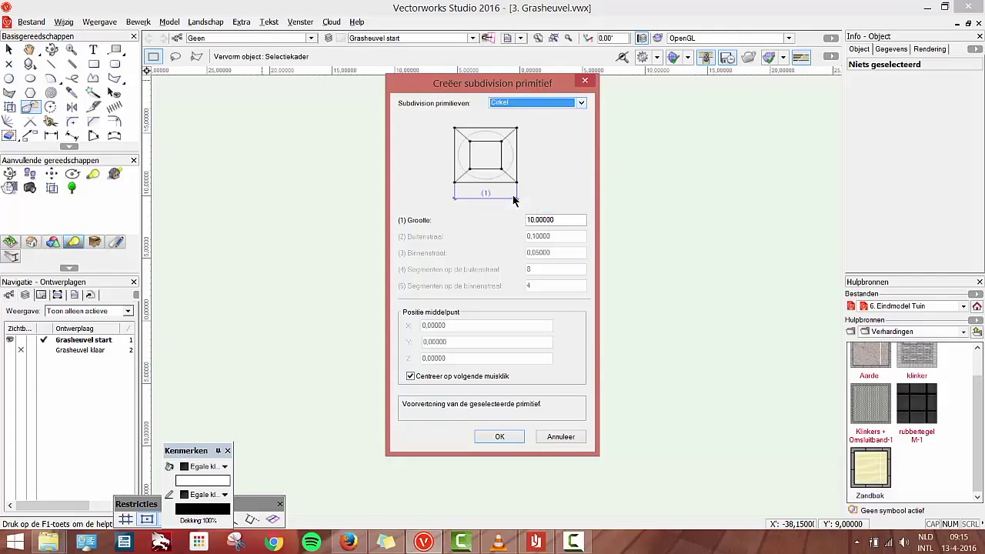
Create a Bol subdivision primitive with size 10 and centre it on the drawing's origin.
left_click(559, 104)
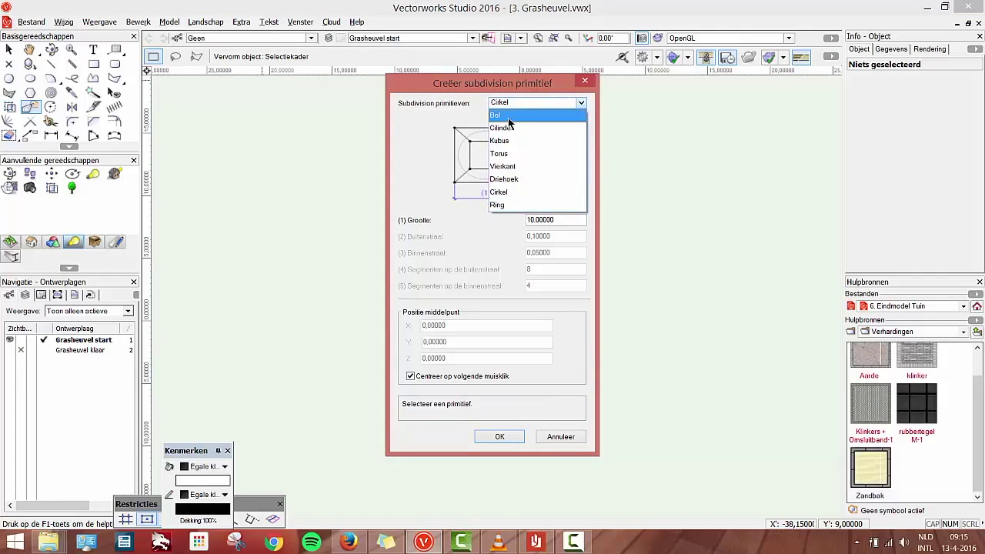
left_click(509, 117)
key("Tab")
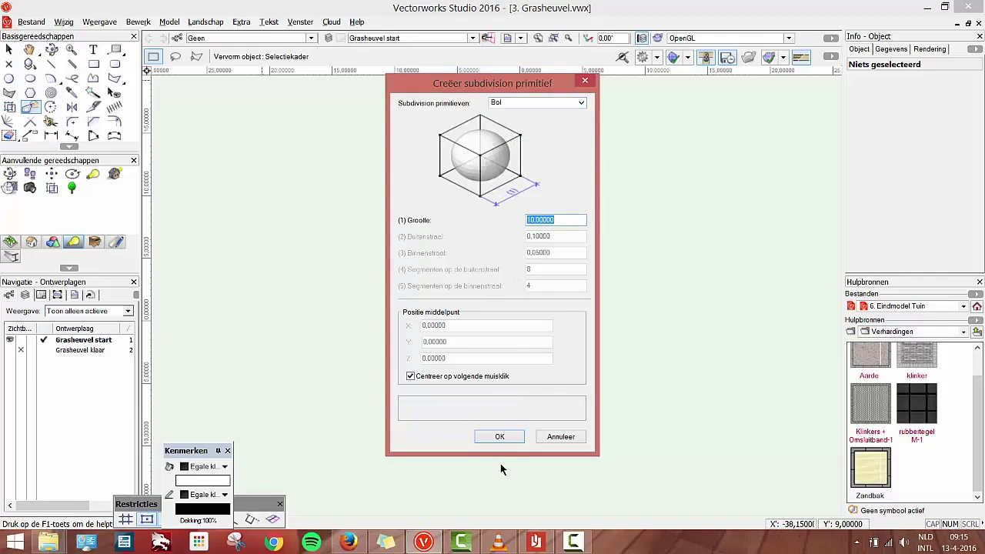
left_click(501, 436)
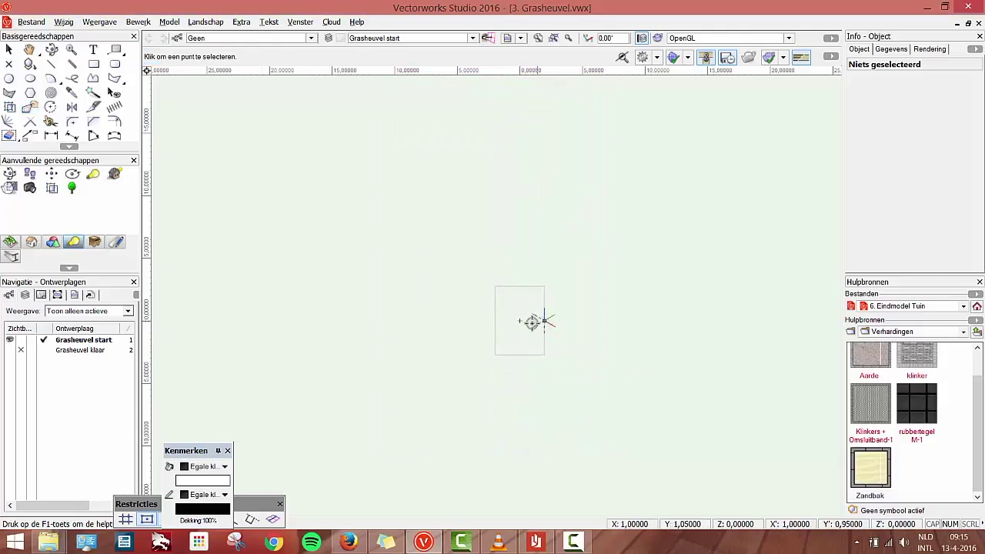
scroll(526, 324, "up", 5)
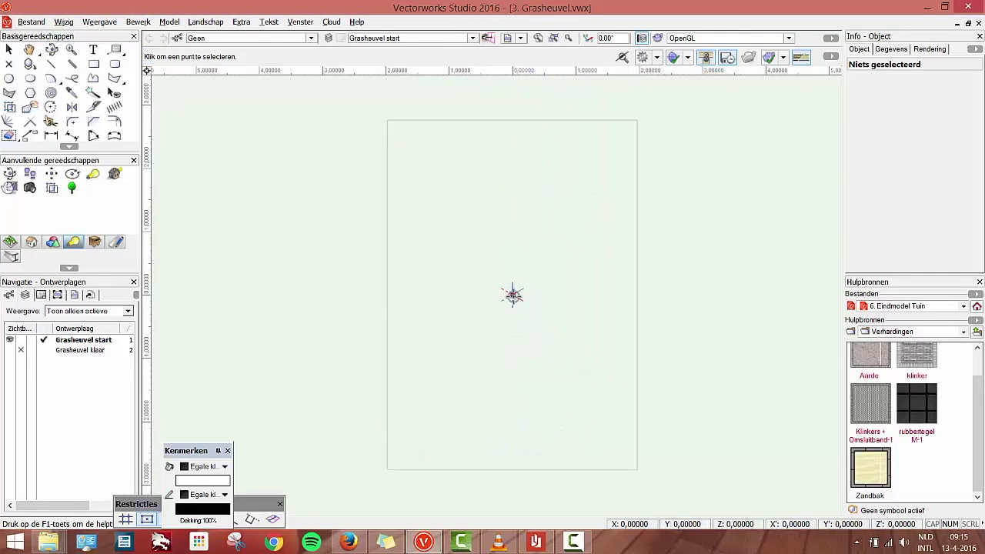
left_click(514, 295)
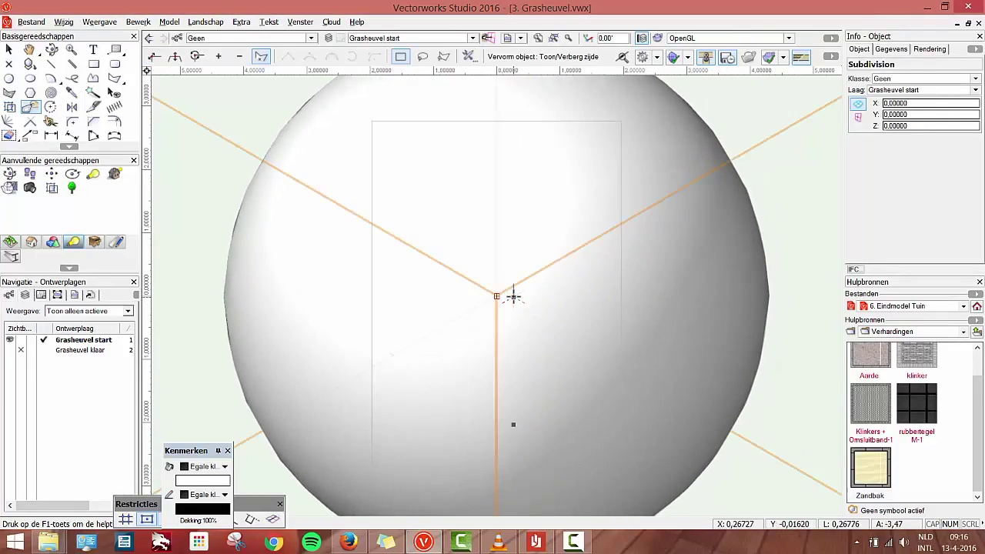
Open the sphere for subdivision editing so its control cage can be modified.
scroll(513, 300, "down", 5)
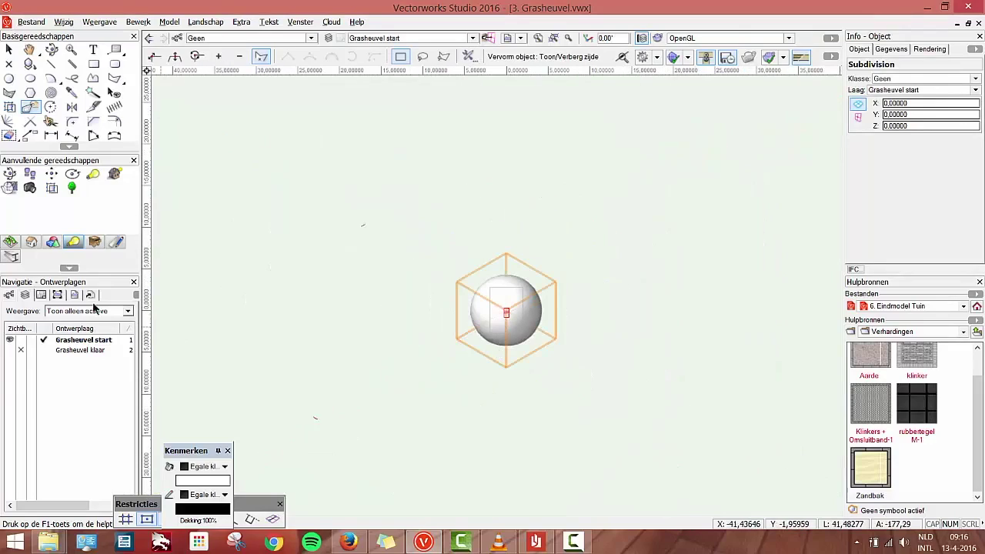
left_click(54, 245)
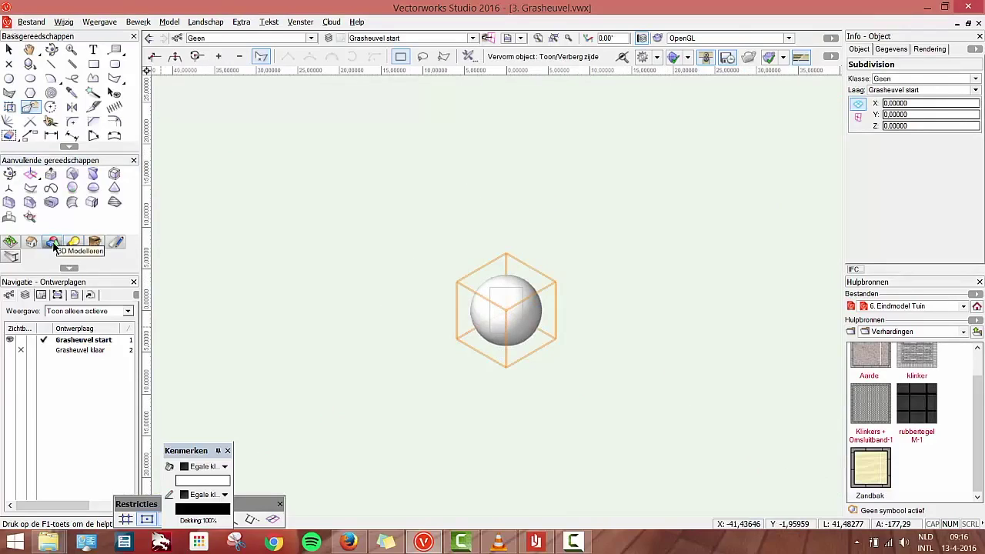
left_click(113, 174)
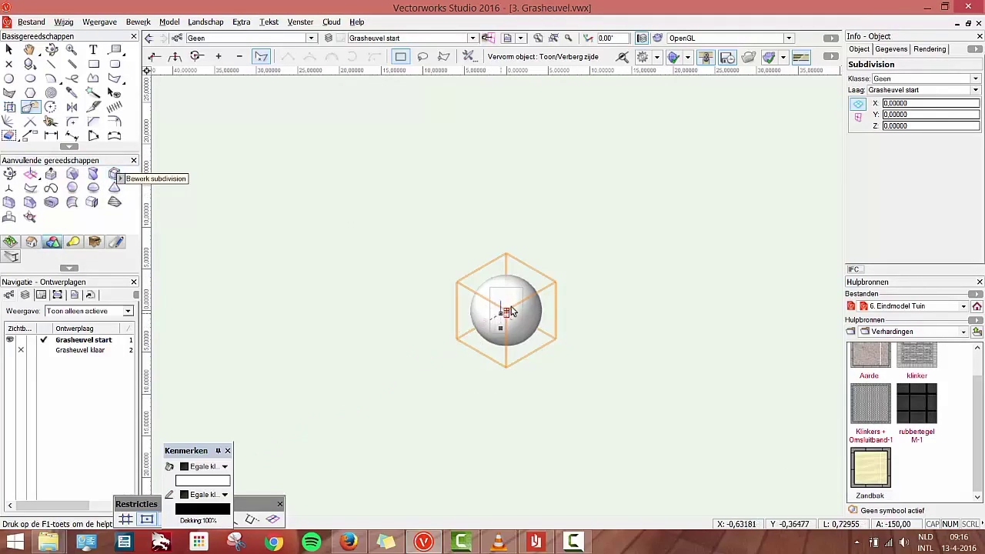
key("x")
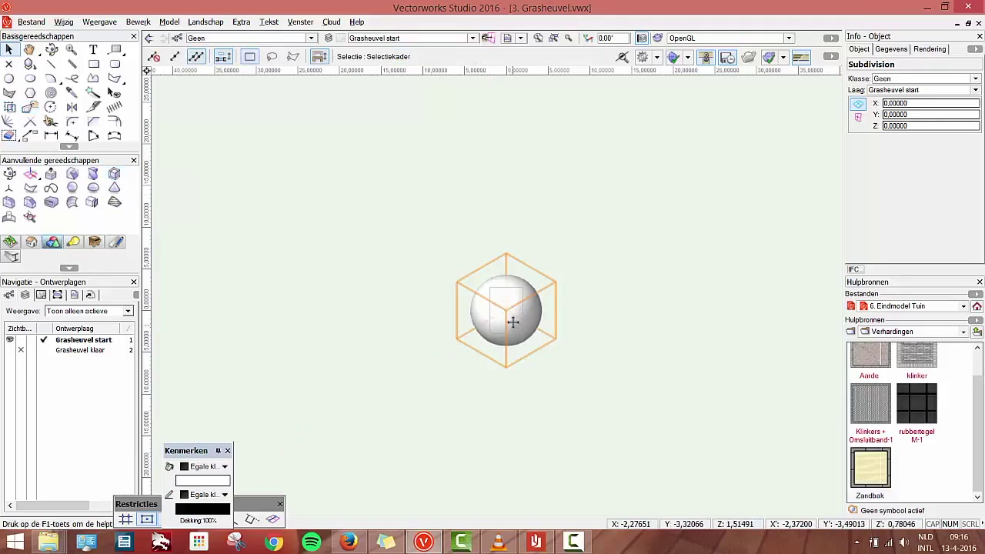
double_click(511, 326)
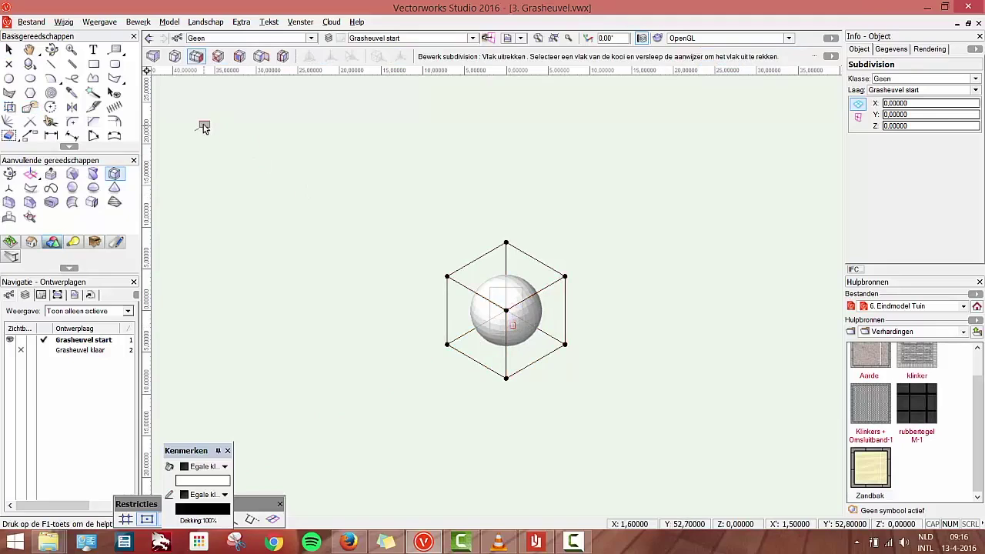
In Transformeren mode, pull the cage's two front side faces outward to stretch the sphere into a wide ellipsoid.
left_click(153, 58)
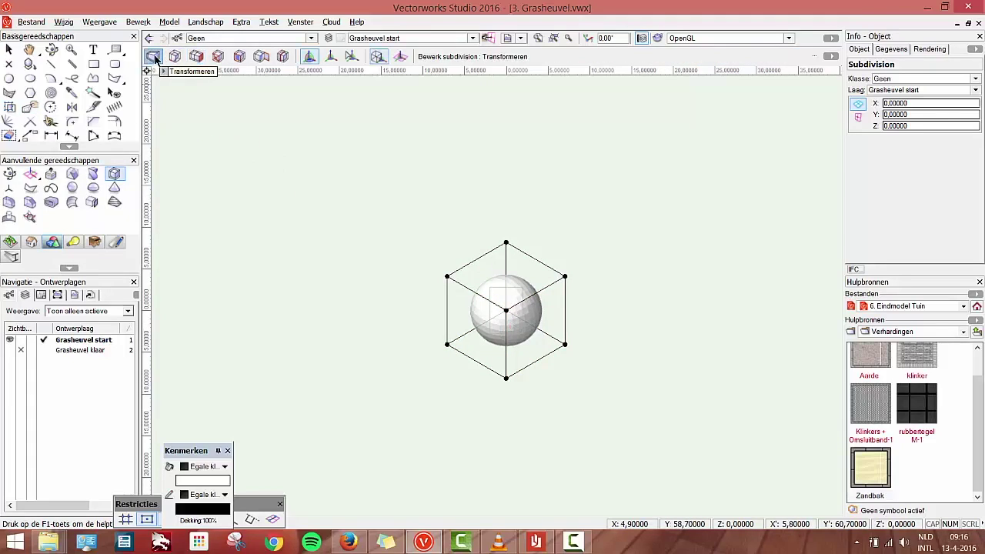
left_click(465, 322)
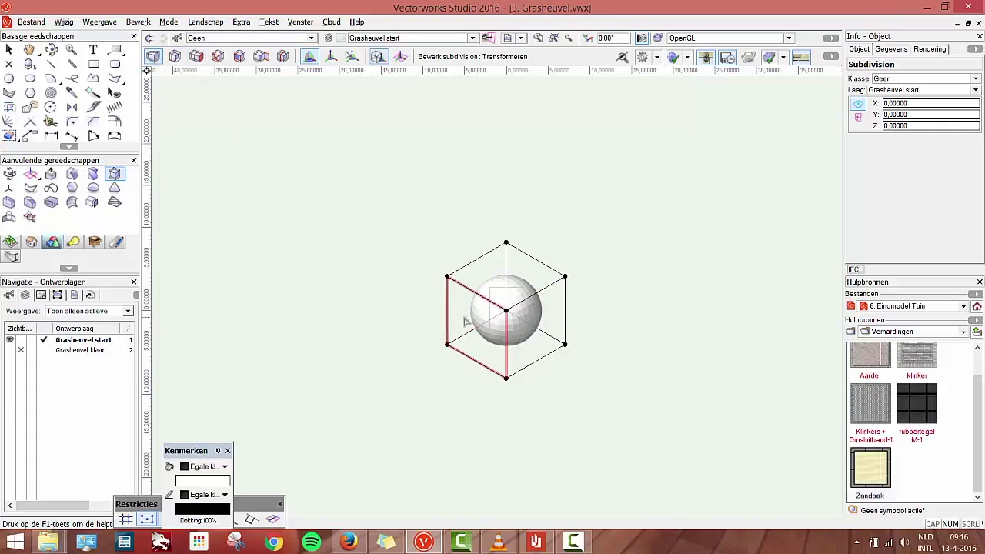
left_click_drag(432, 351, 360, 385)
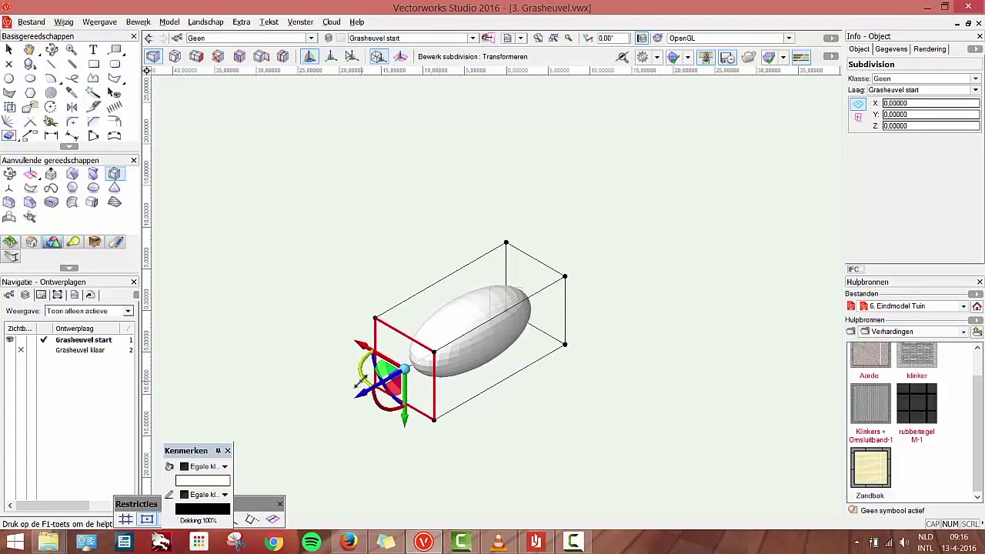
left_click(530, 369)
left_click_drag(531, 371, 629, 431)
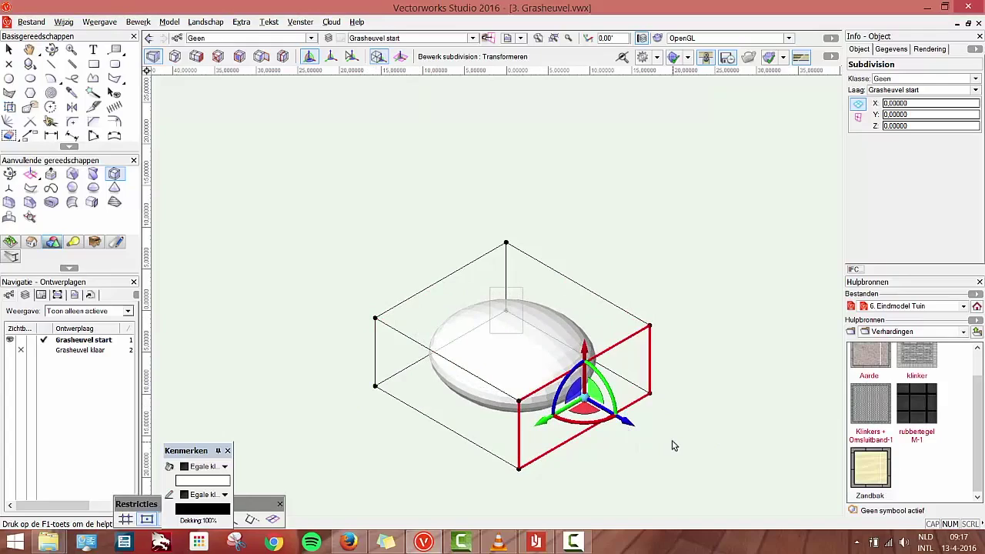
Draw a horizontal line about 22.43 long through the ellipsoid's middle in front view, and undo it.
key("KP_2")
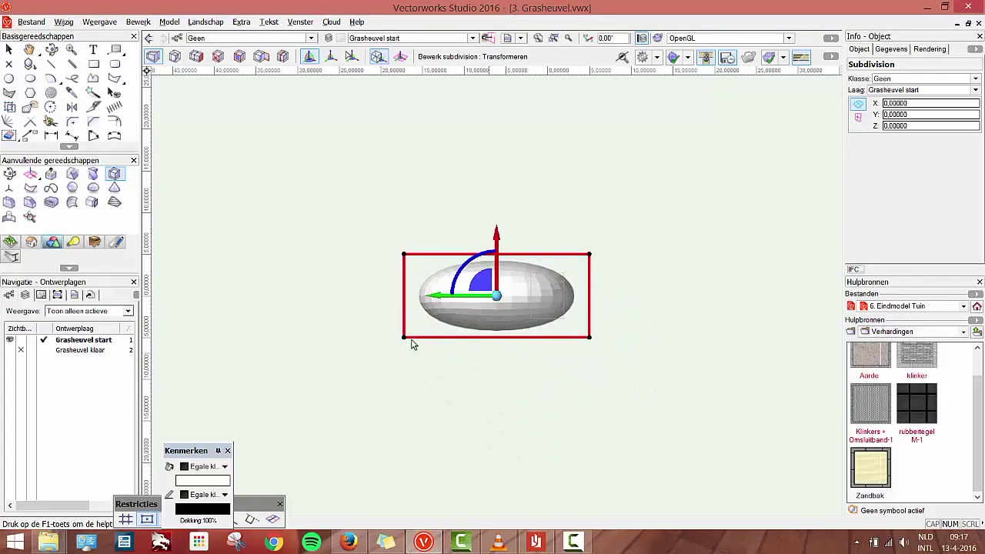
left_click(51, 63)
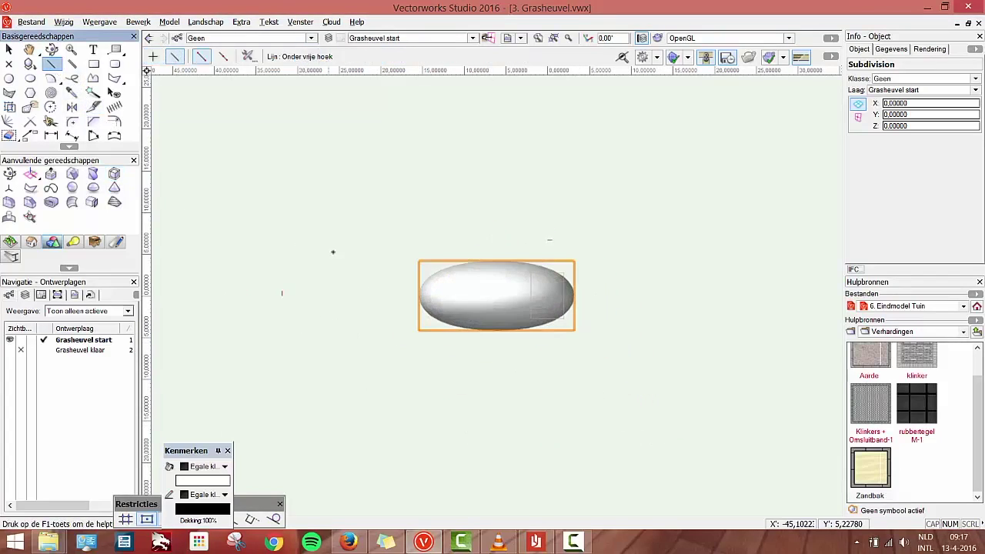
left_click(415, 296)
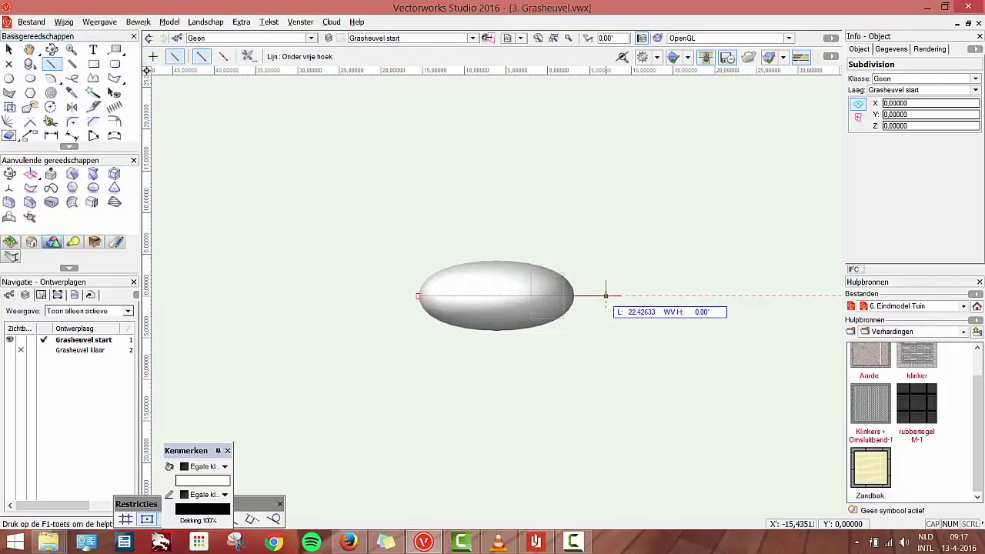
left_click(605, 296)
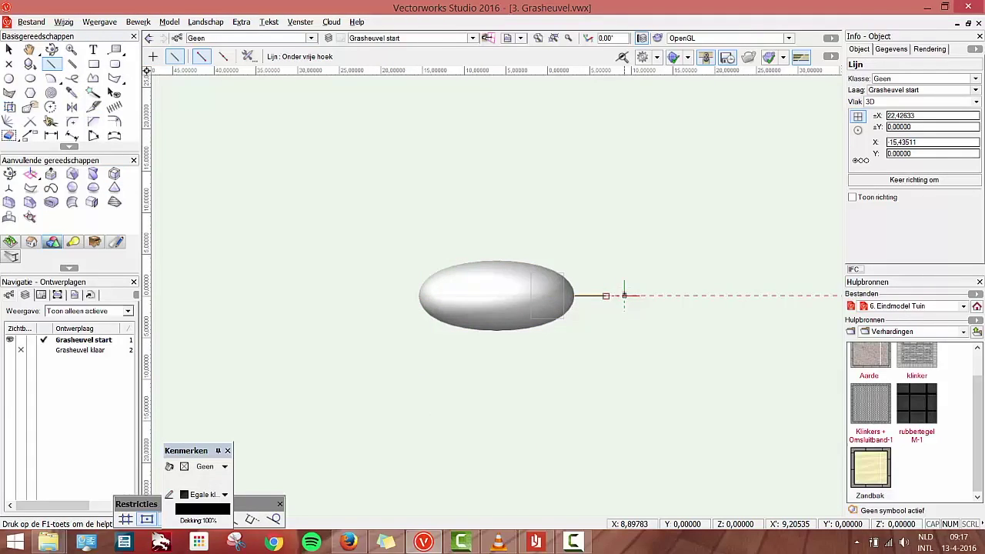
key("ctrl+z")
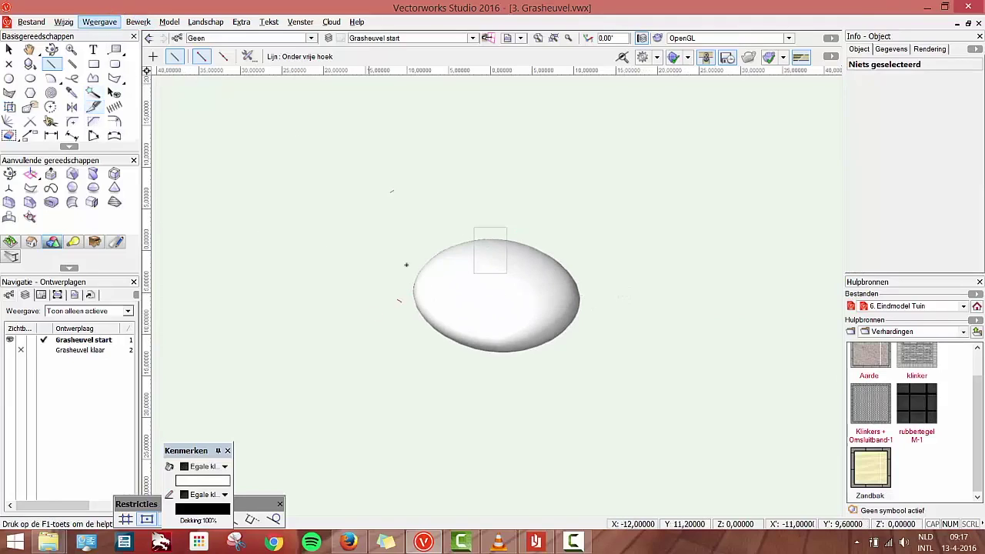
Reopen the ellipsoid for subdivision editing and lower the cage's top face to just above its bottom face.
key("x")
left_click(498, 282)
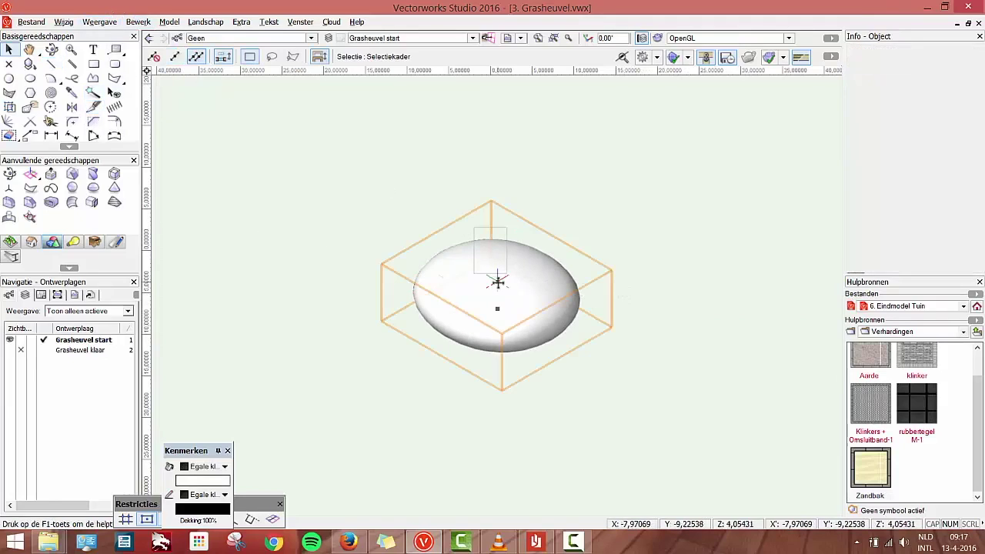
double_click(497, 282)
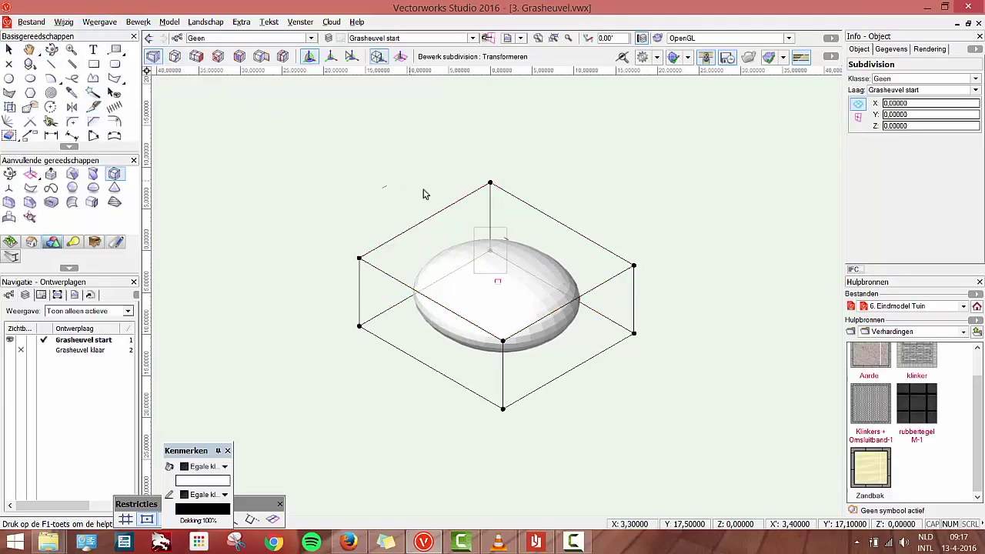
left_click(418, 242)
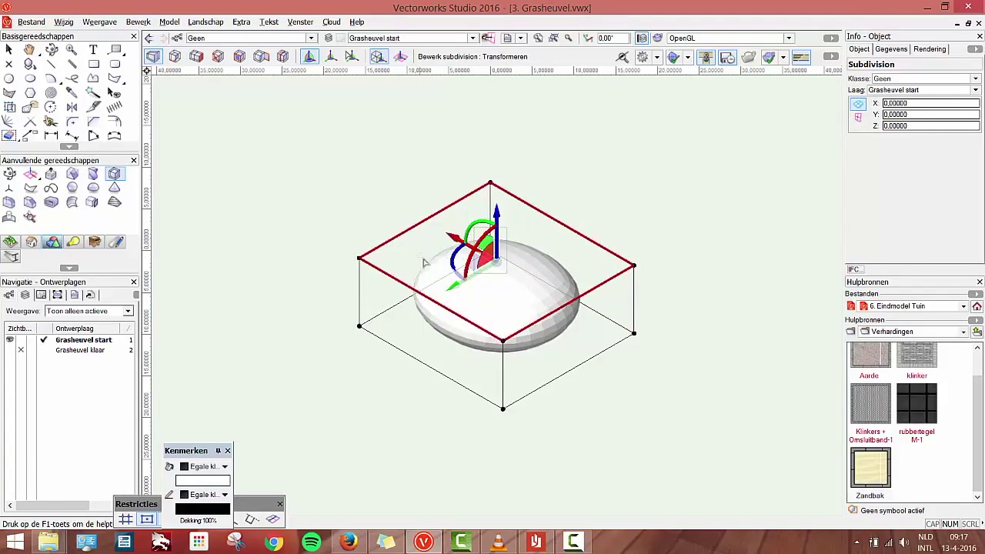
left_click_drag(498, 214, 339, 269)
scroll(357, 332, "up", 3)
scroll(424, 345, "up", 2)
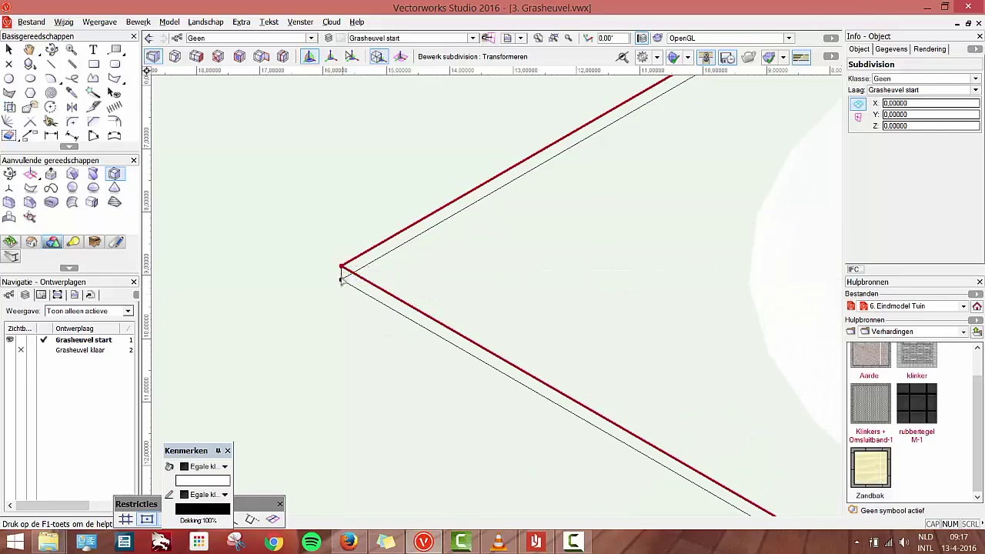
Pull the short vertical edge at the flattened cage's leftmost corner outward to make its outline irregular, and finish subdivision editing.
scroll(343, 279, "down", 5)
key("h")
left_click_drag(422, 326, 436, 293)
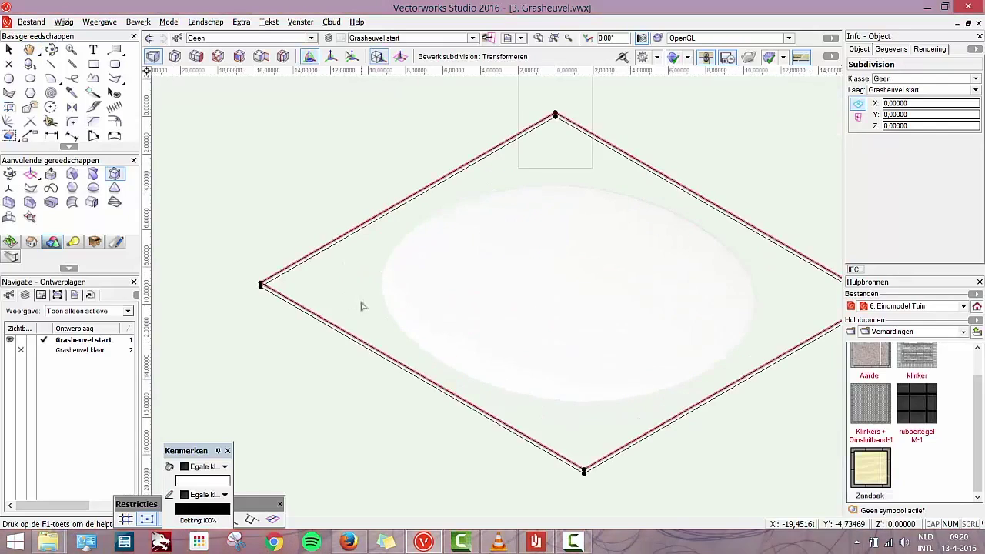
scroll(241, 289, "up", 5)
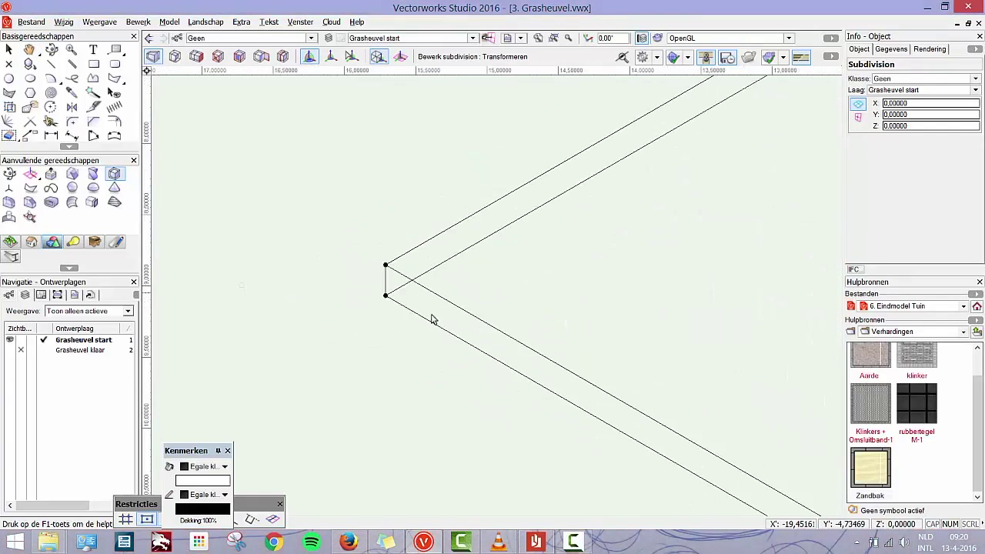
left_click(387, 289)
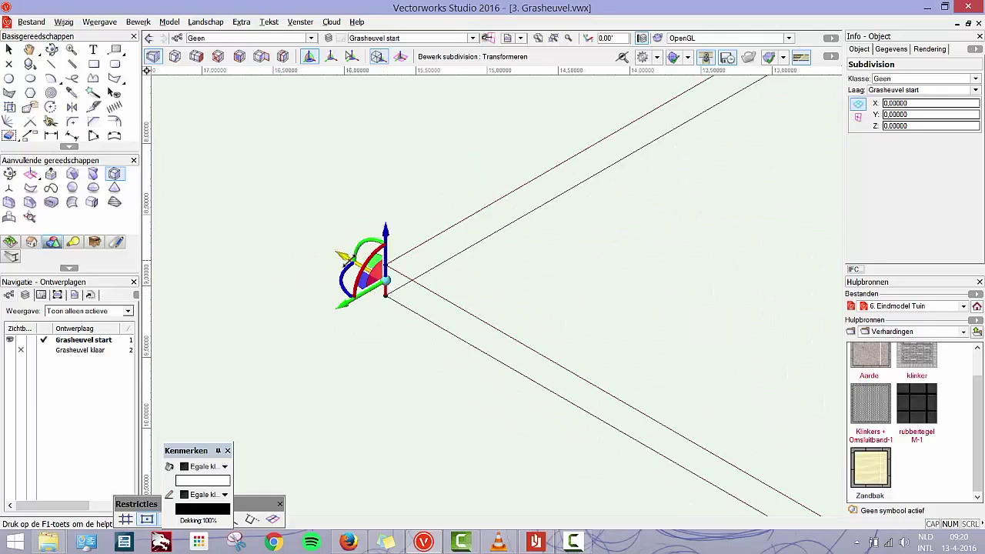
mouse_move(386, 288)
left_mouse_down()
mouse_move(292, 257)
mouse_move(495, 348)
mouse_move(388, 289)
left_mouse_up()
key("x")
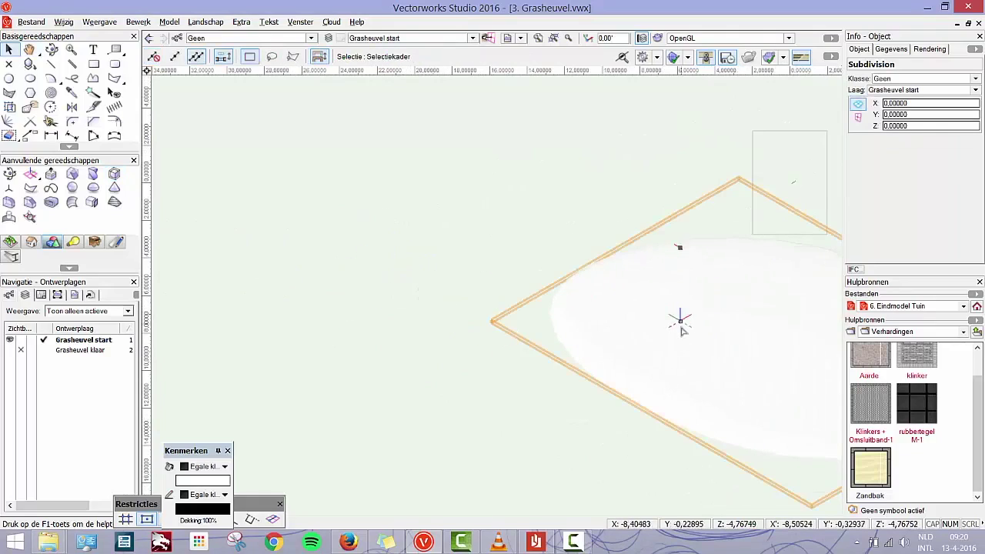
Reopen the flattened shape for subdivision editing and split its cage near the middle in both directions with Ribbe splitsen.
scroll(680, 315, "down", 2)
scroll(681, 331, "up", 3)
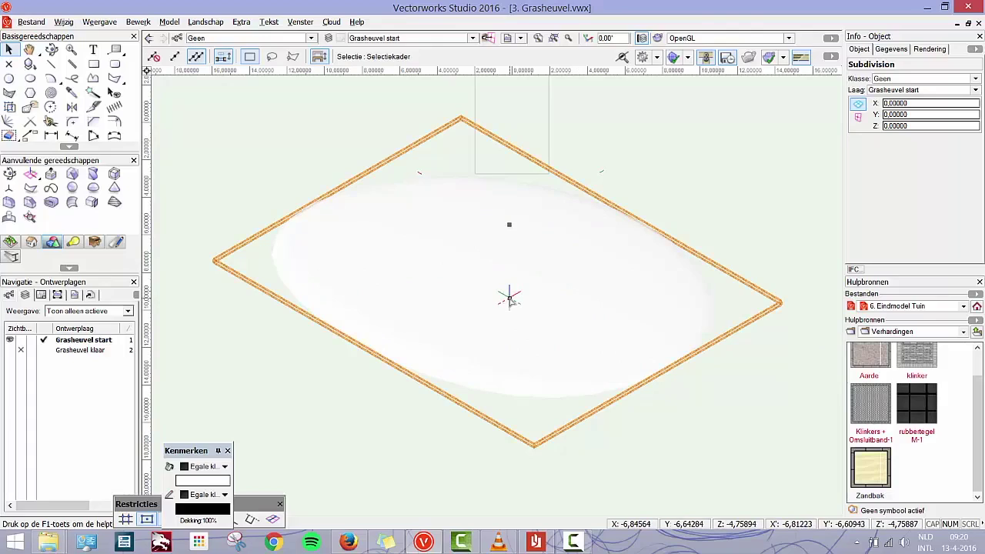
double_click(509, 302)
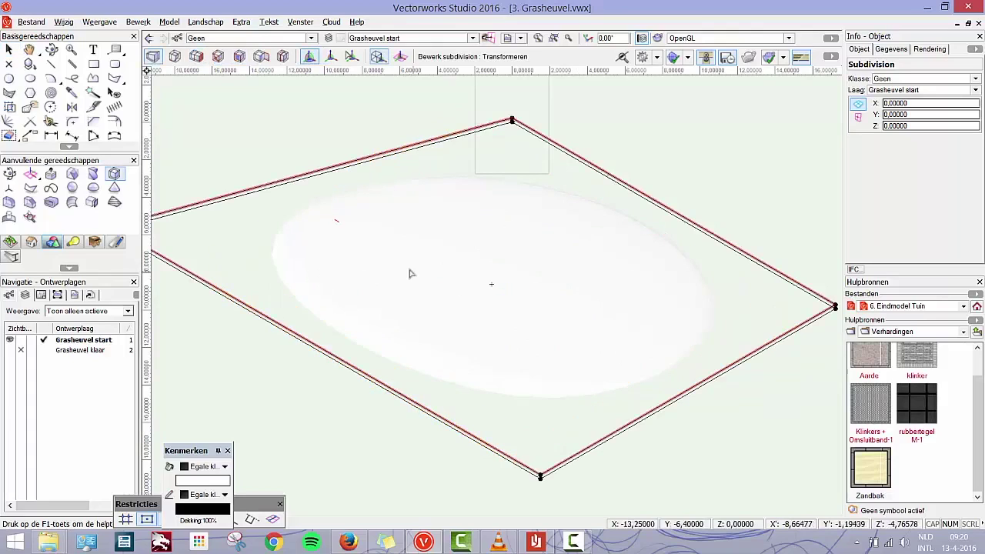
middle_click_drag(409, 272, 423, 272, "ctrl")
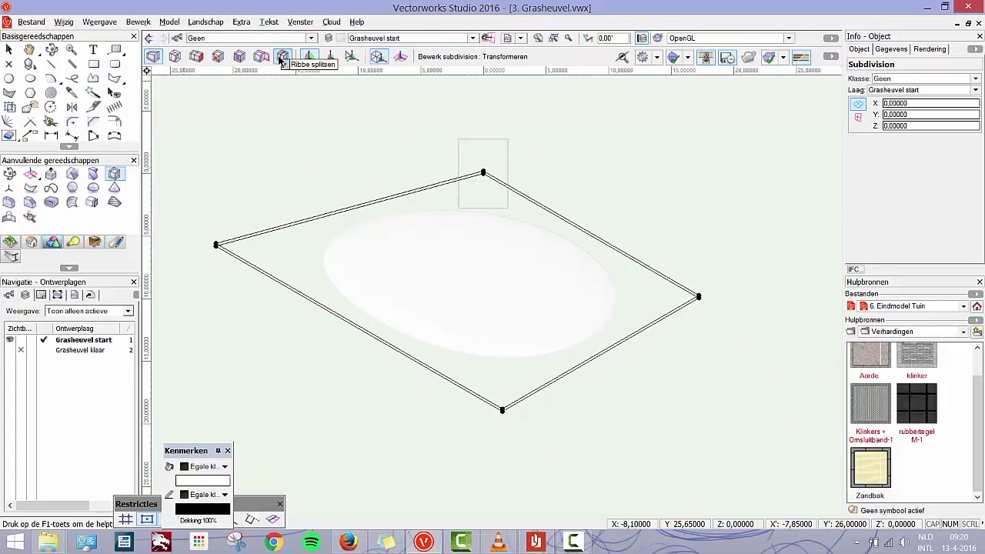
left_click(282, 56)
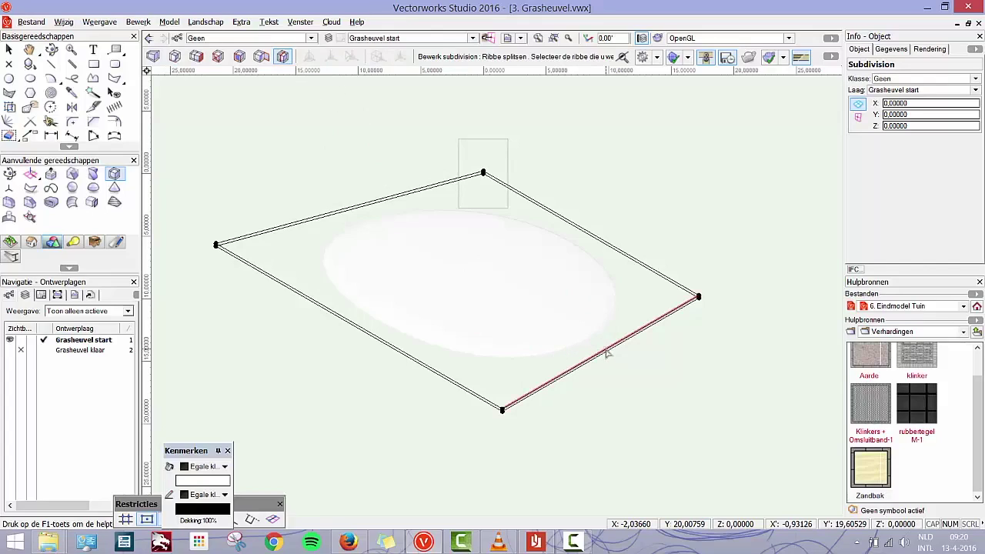
mouse_move(607, 353)
left_mouse_down()
mouse_move(616, 334)
mouse_move(599, 353)
left_mouse_up()
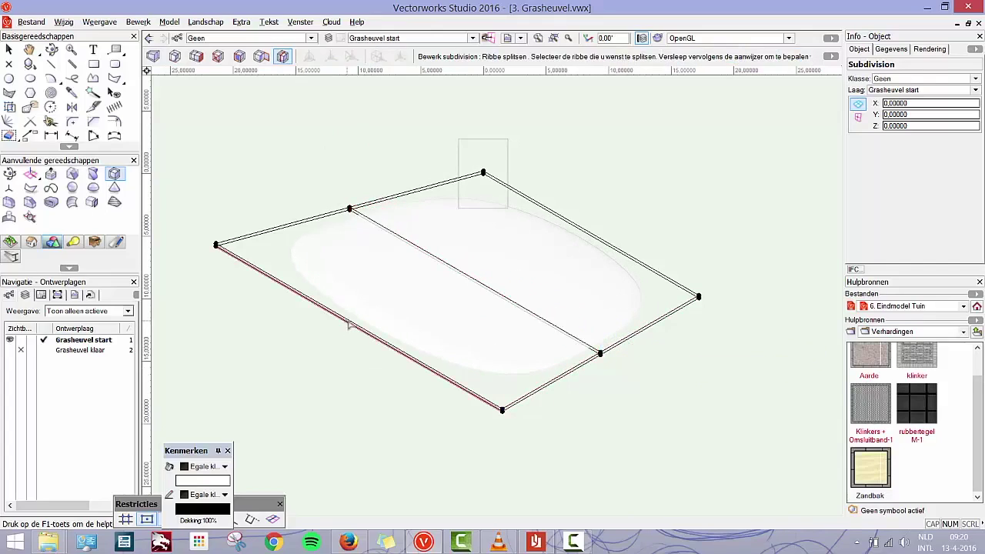
left_click_drag(351, 324, 343, 317)
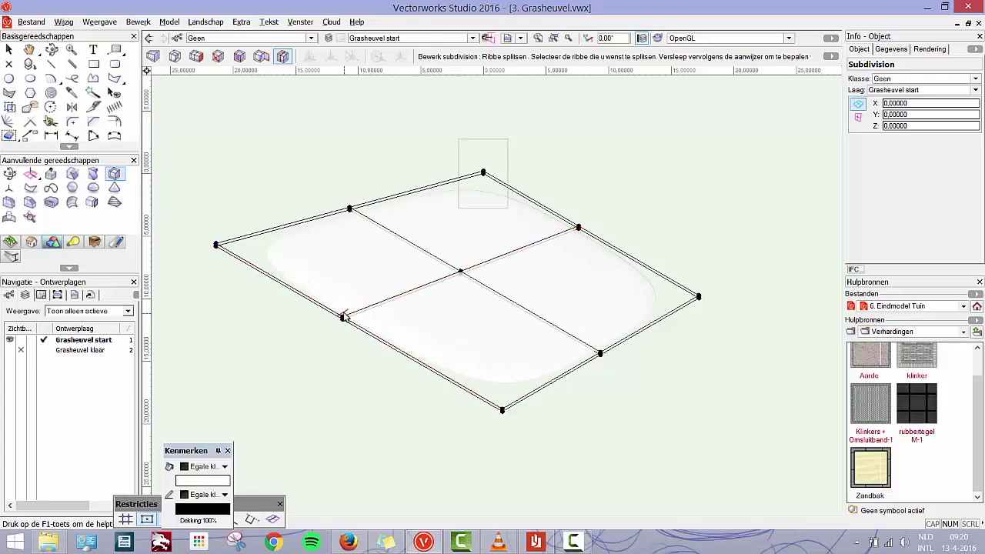
In Transformeren mode, raise the top face's centre vertex vertically in two moves to form the hill's peak, and finish editing.
left_click(153, 60)
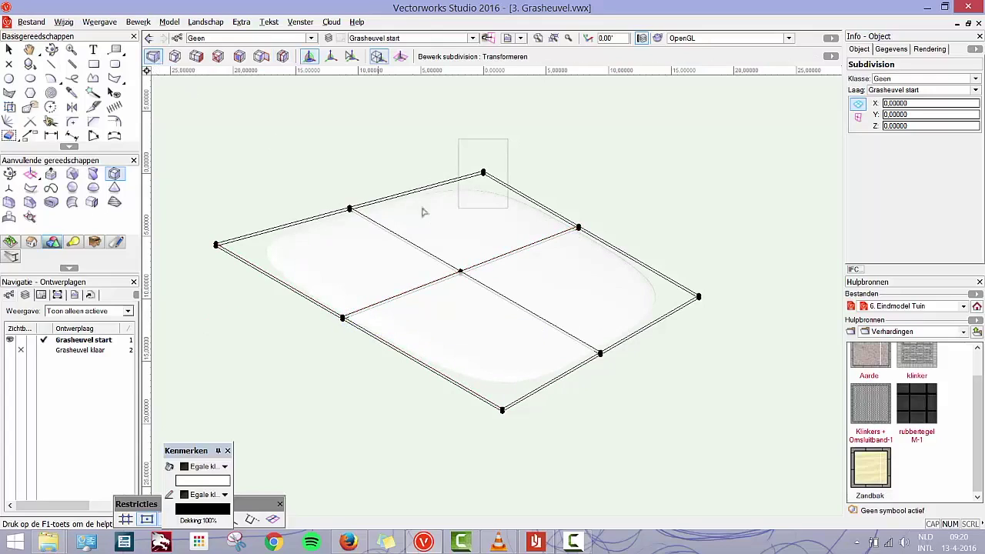
left_click(460, 272)
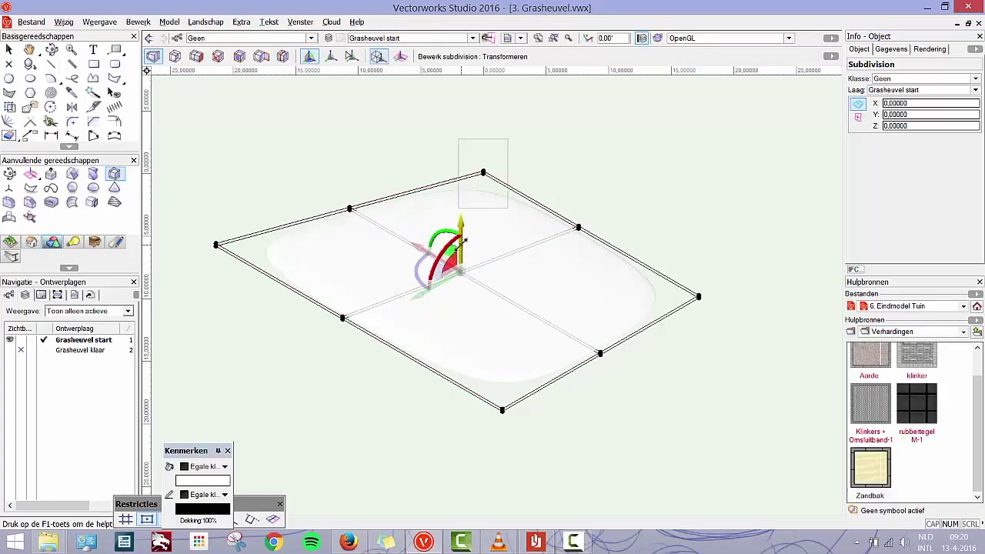
left_click_drag(460, 272, 464, 158)
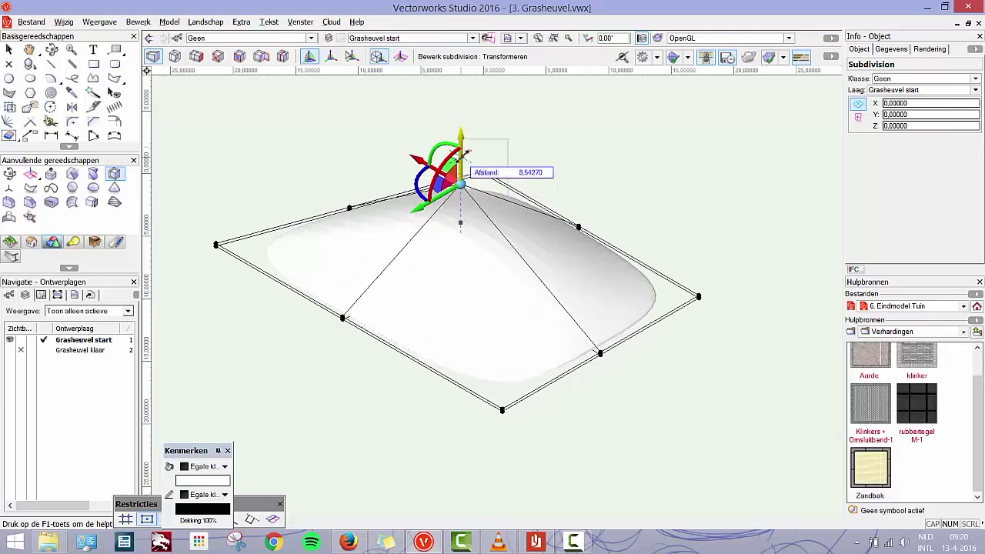
scroll(464, 157, "down", 2)
middle_click_drag(462, 173, 415, 321)
left_click_drag(417, 322, 420, 217)
key("x")
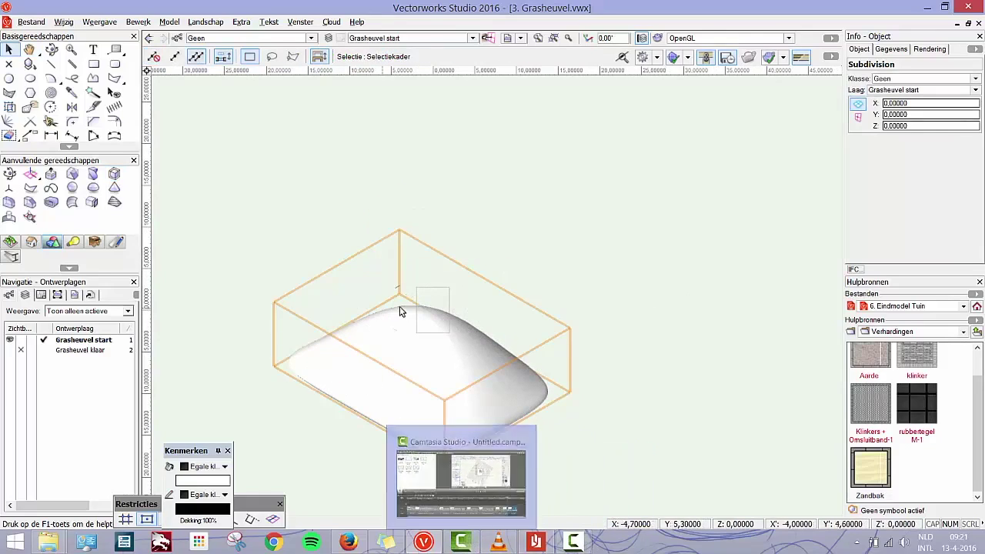
Reopen the hill's cage and add two more Ribbe splitsen divisions near both ends of its front-right edge, then finish editing.
double_click(399, 379)
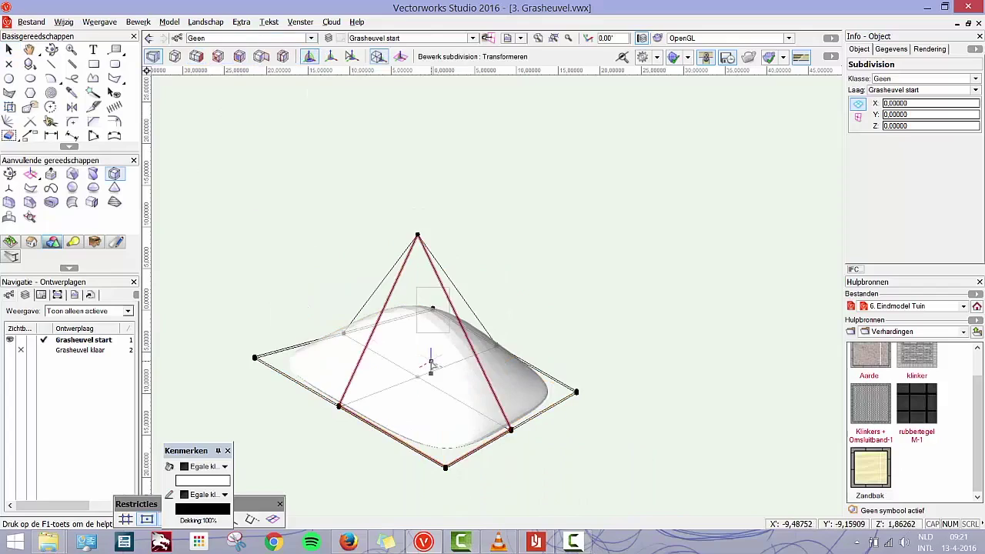
left_click(283, 55)
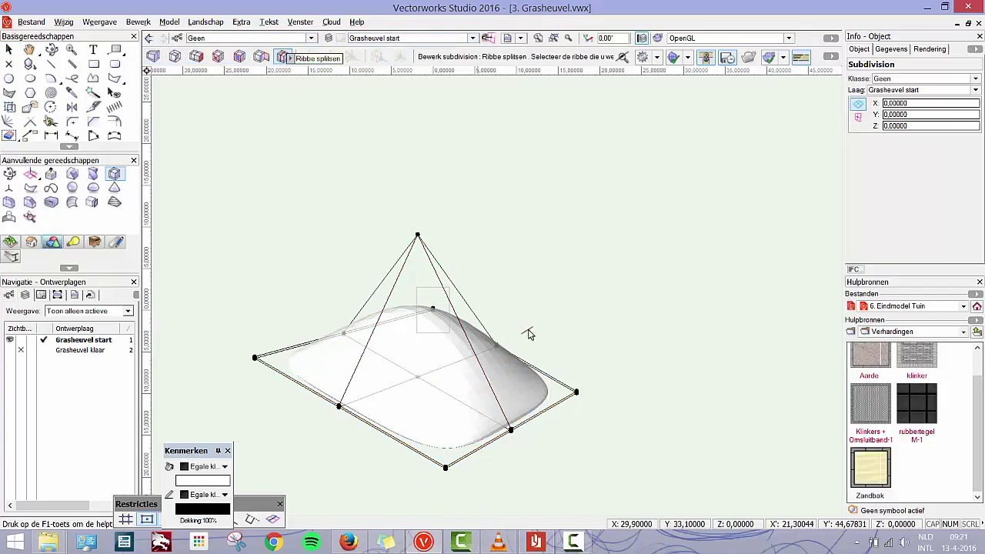
left_click(560, 398)
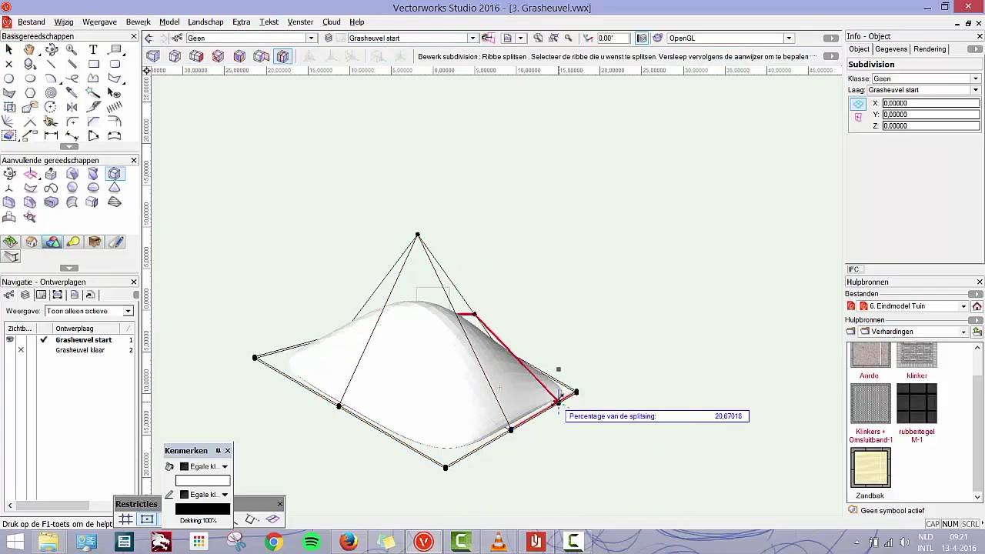
left_click(554, 403)
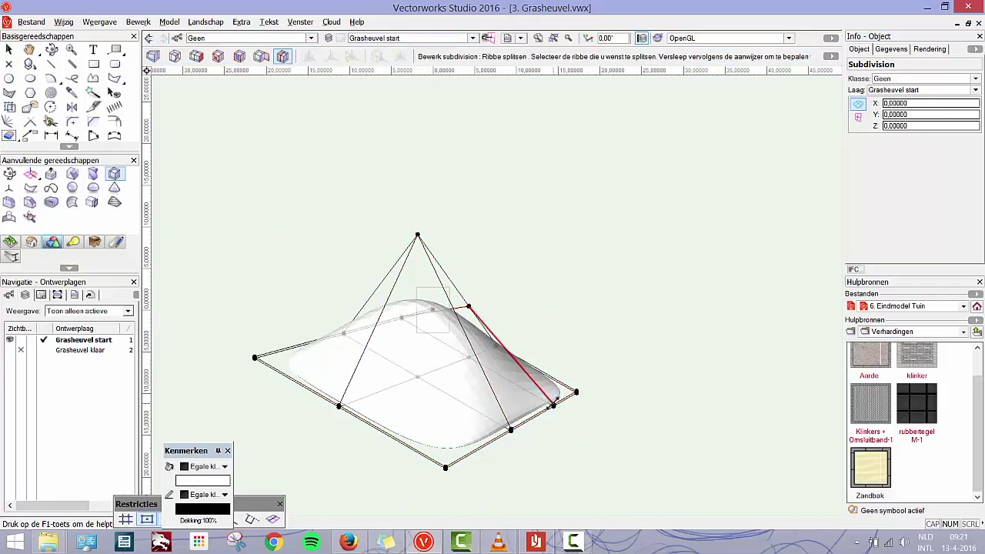
left_click(474, 455)
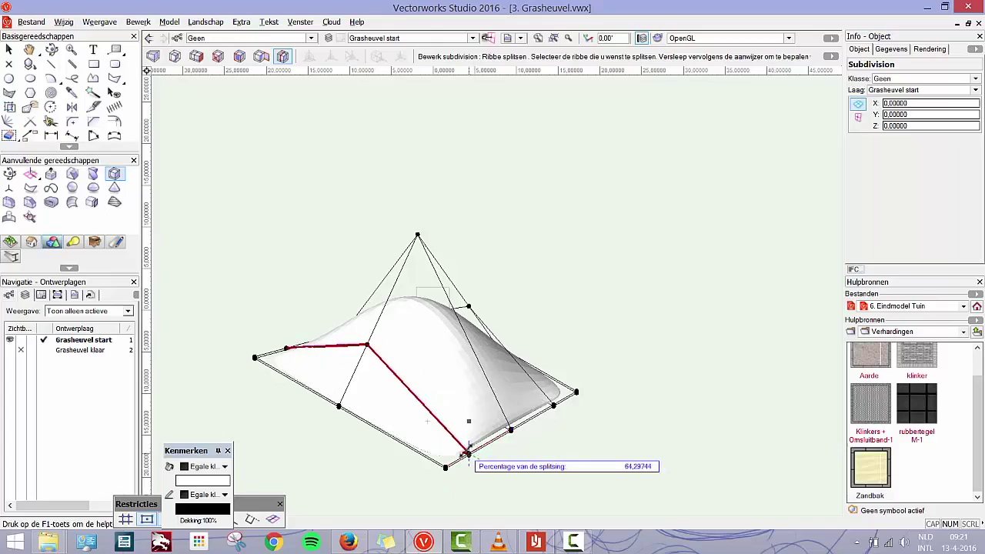
left_click(467, 454)
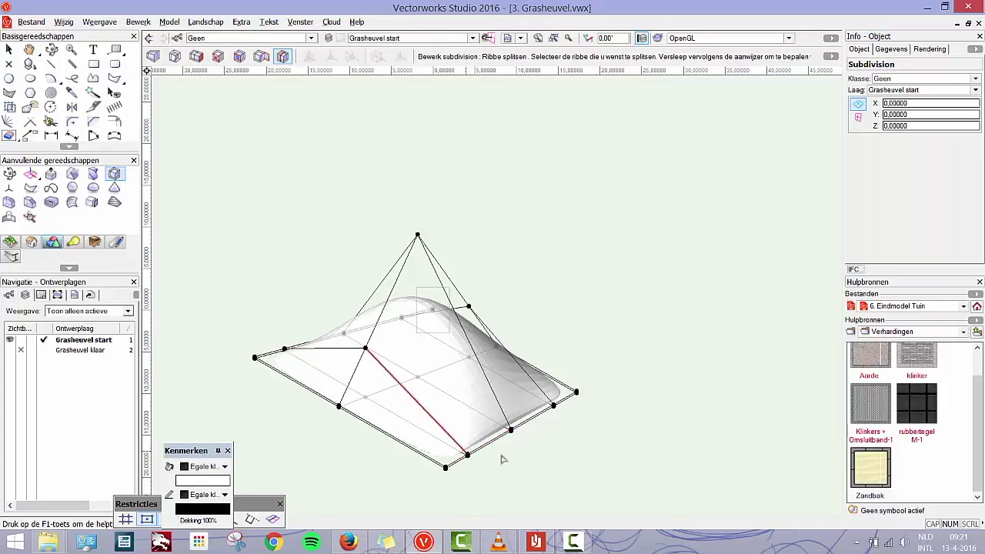
left_click(9, 49)
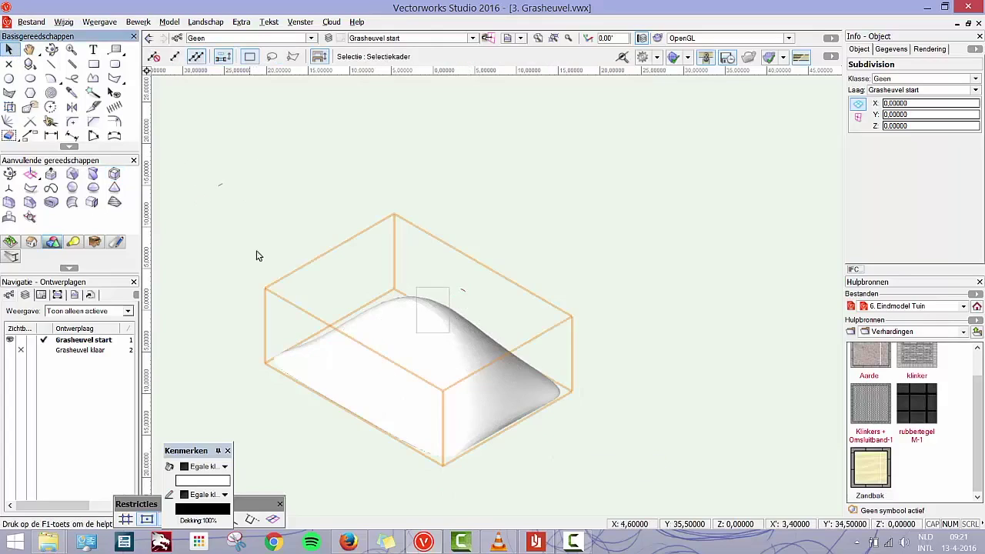
Set the hill's solid fill colour to light green.
left_click(203, 481)
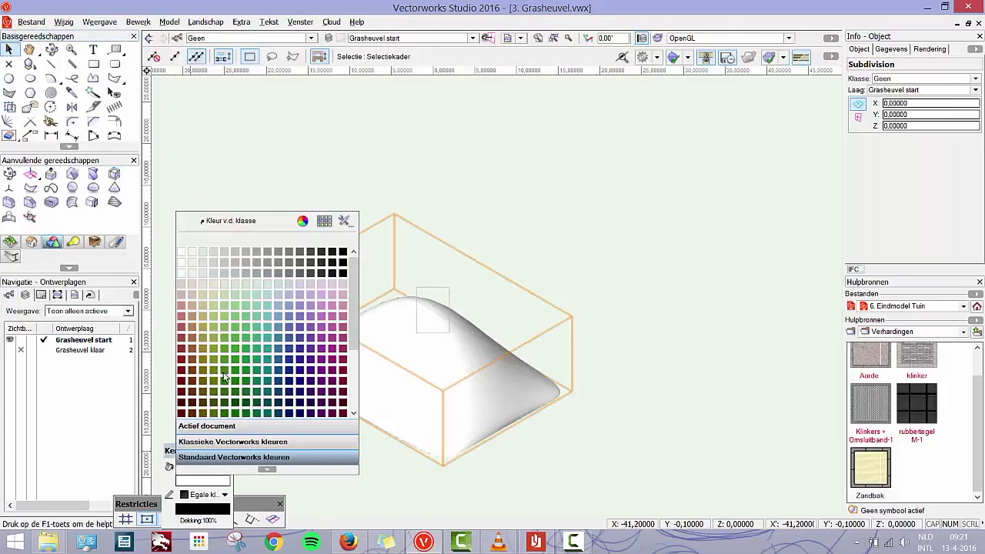
left_click(236, 305)
middle_click_drag(361, 447, 410, 328)
scroll(419, 326, "up", 2)
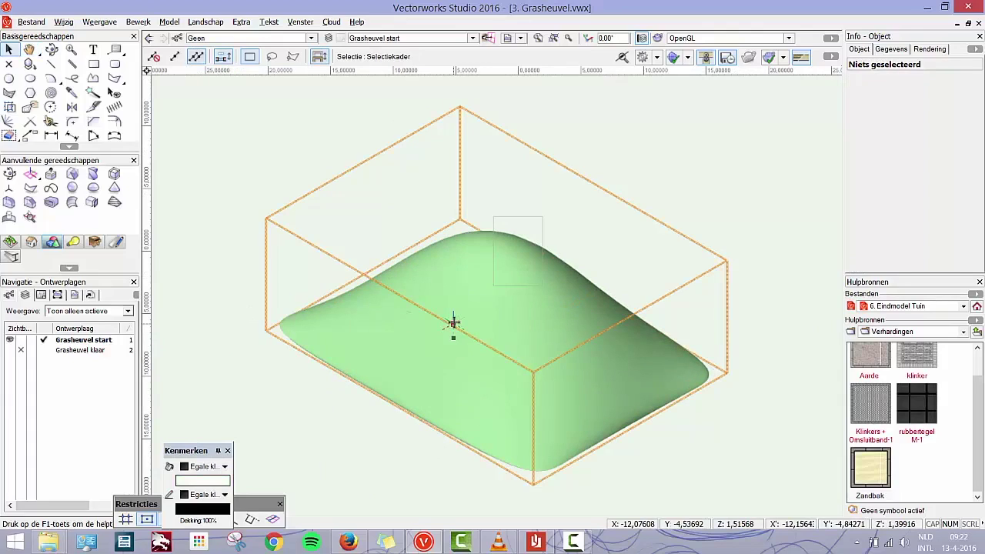
In side view, draw a circle with a radius of 1.5 by radius on the lower part of the hill.
key("2")
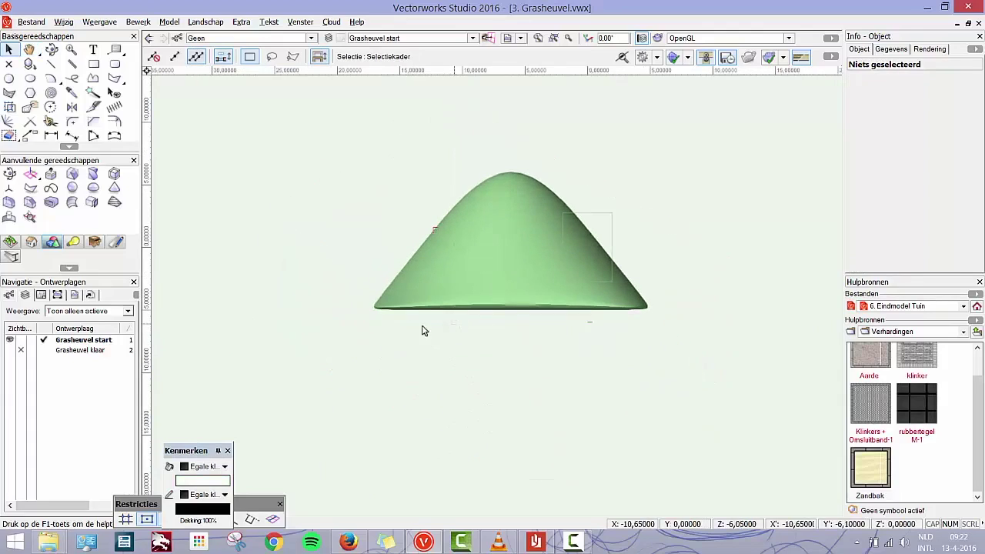
key("6")
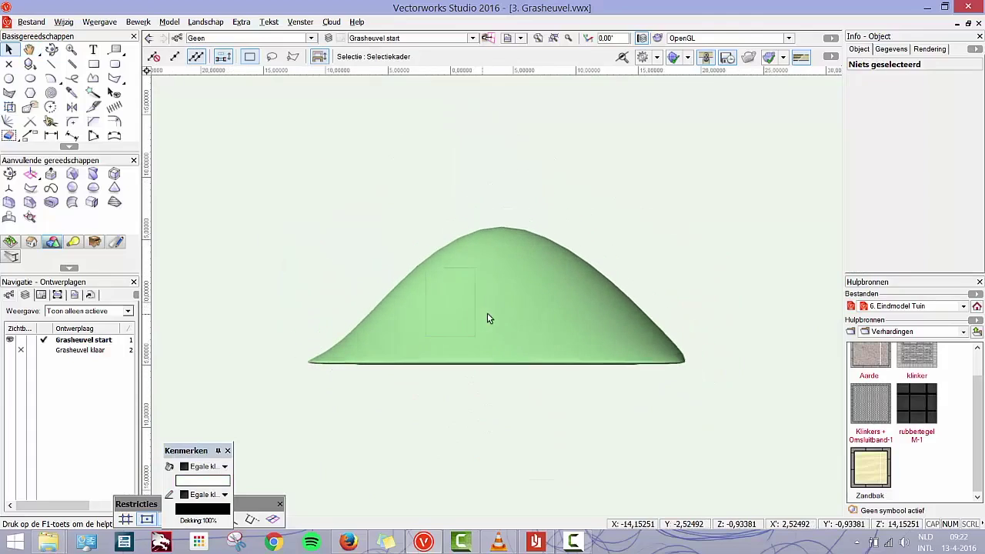
left_click(10, 79)
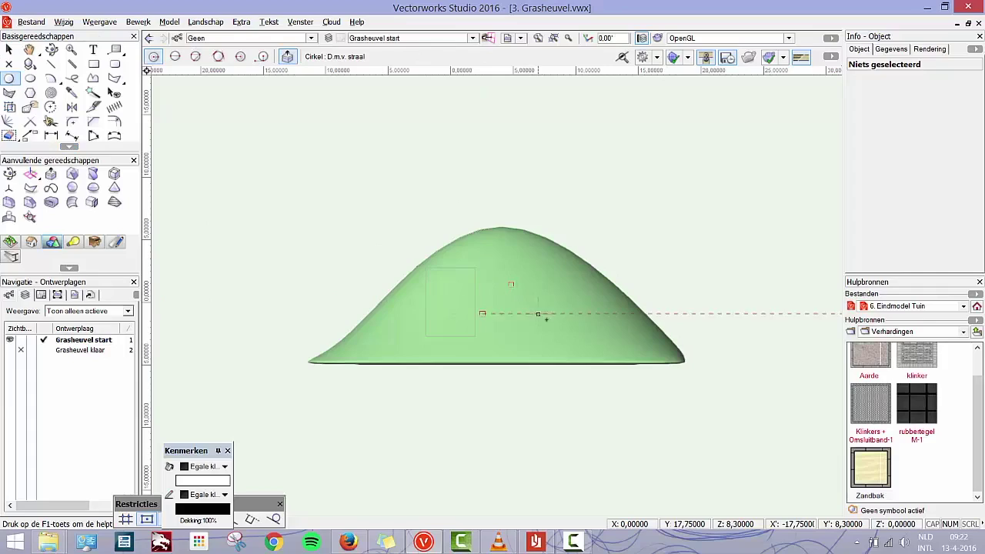
left_click(555, 321)
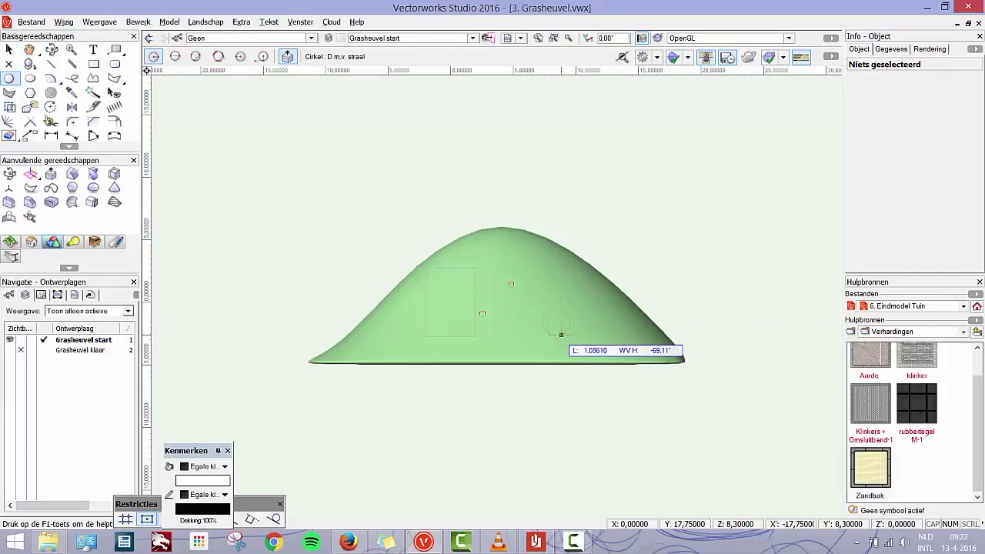
key("Tab")
type("1.5")
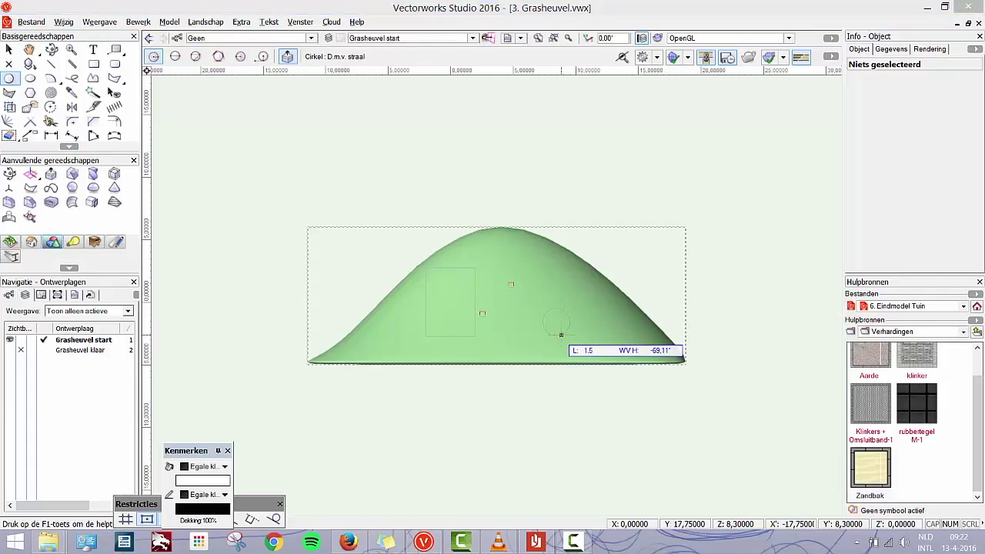
key("Tab")
key("Return")
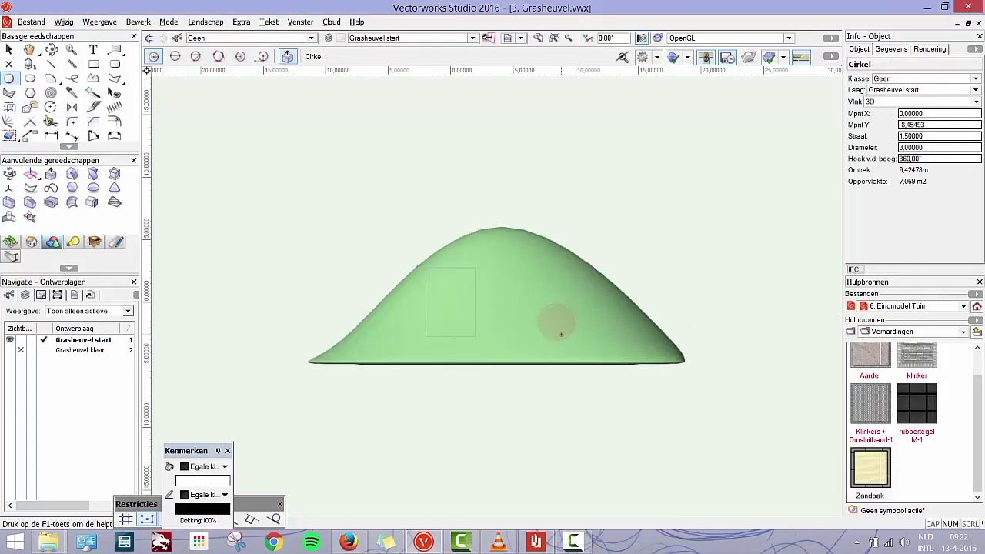
In wireframe top view, move the circle sideways to about X 8.07, clear of the hill, and return to OpenGL in an isometric view.
key("F5")
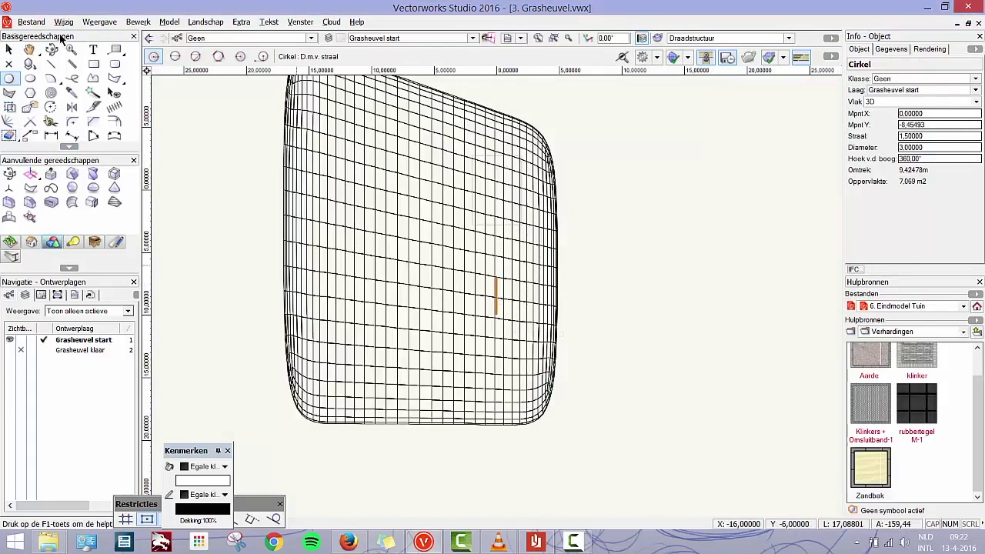
left_click(8, 49)
scroll(496, 294, "up", 3)
left_click_drag(499, 294, 730, 288)
key("ctrl+shift+g")
key("3")
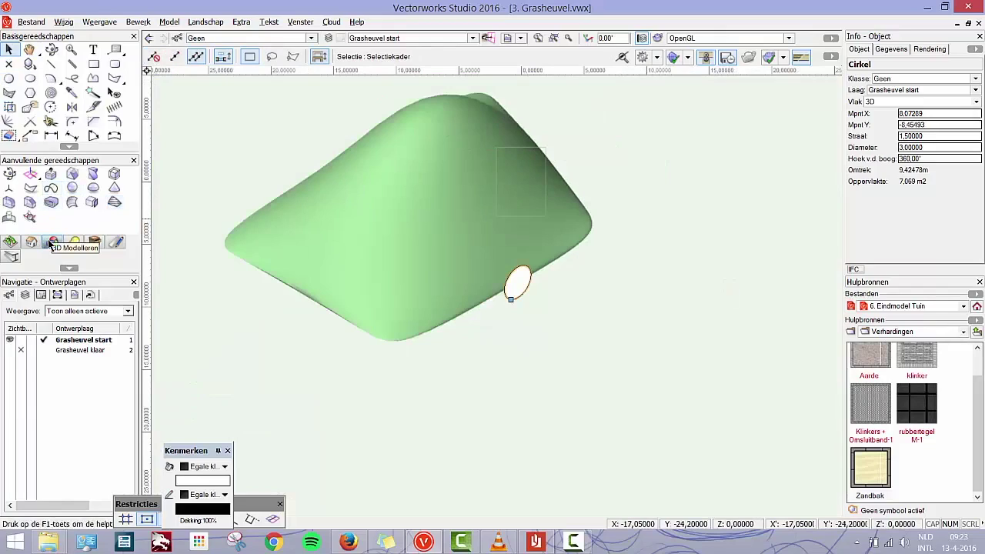
Extrude the circle about 25.27 with Uitrekken/Uithollen so the cylinder runs right through the hill.
left_click(51, 176)
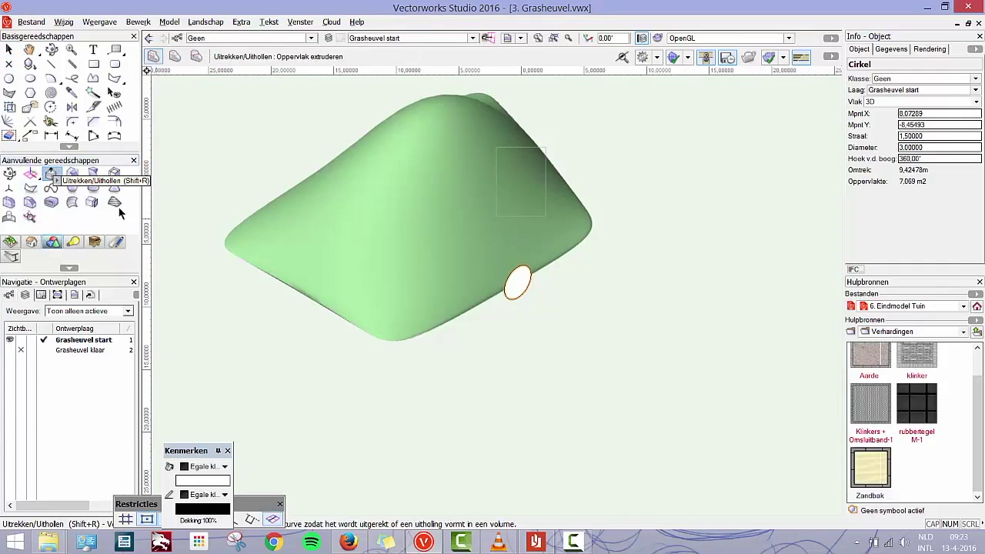
left_click(518, 289)
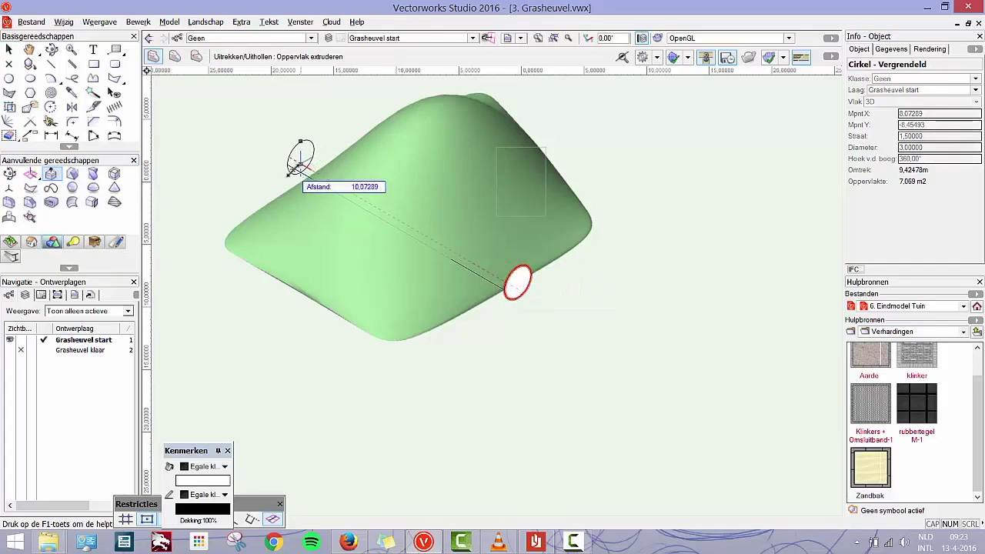
left_click(290, 166)
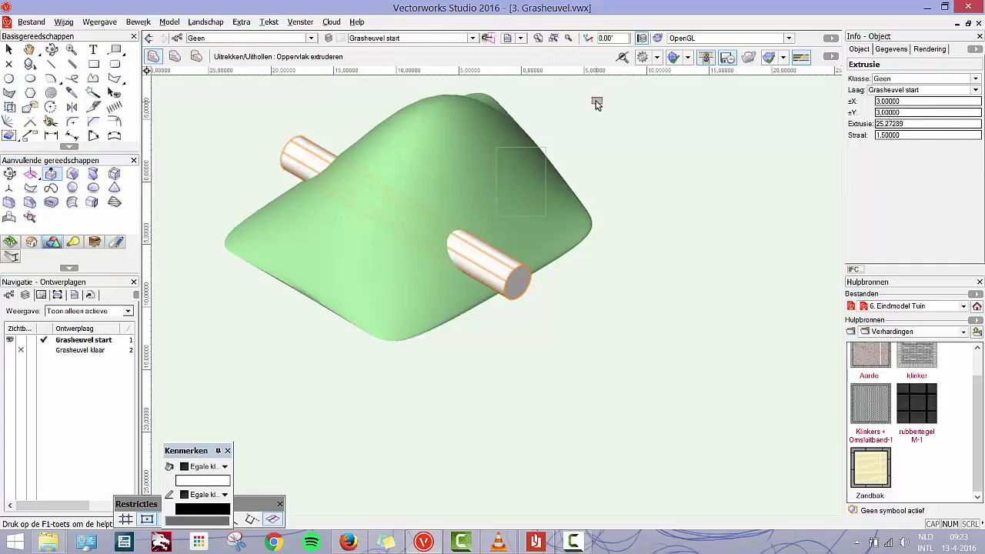
middle_click_drag(601, 194, 683, 267)
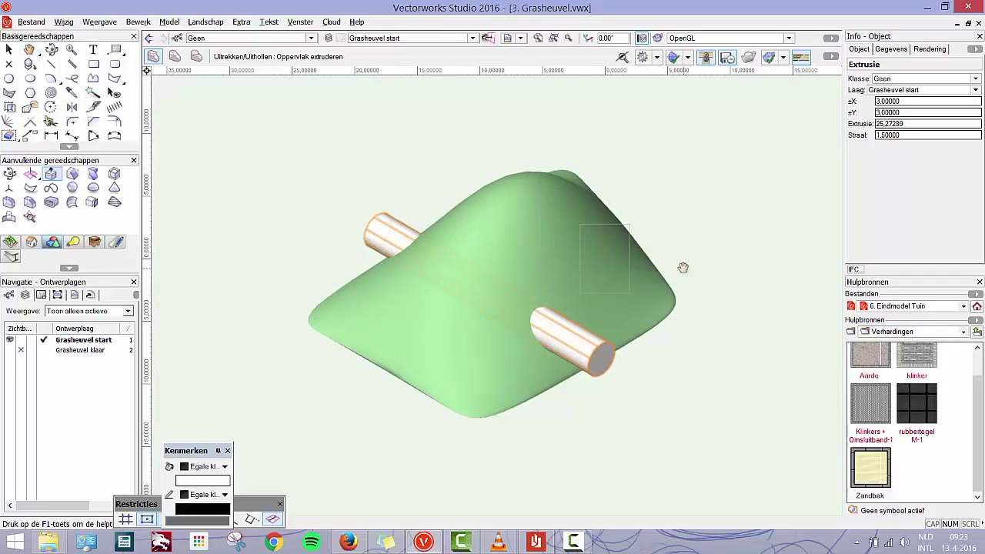
In wireframe rendering, copy the cylinder that runs through the hill and paste a duplicate in place.
left_click(708, 39)
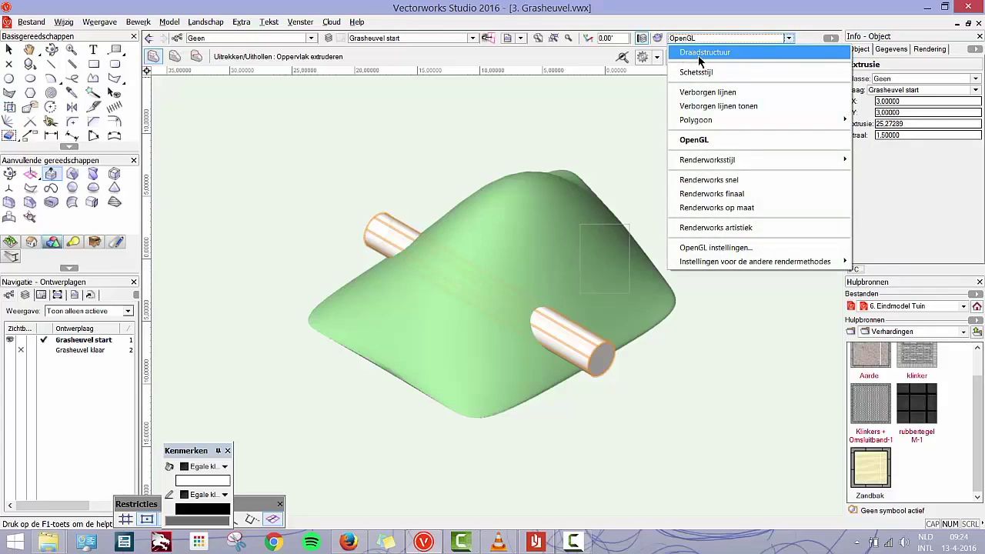
left_click(698, 53)
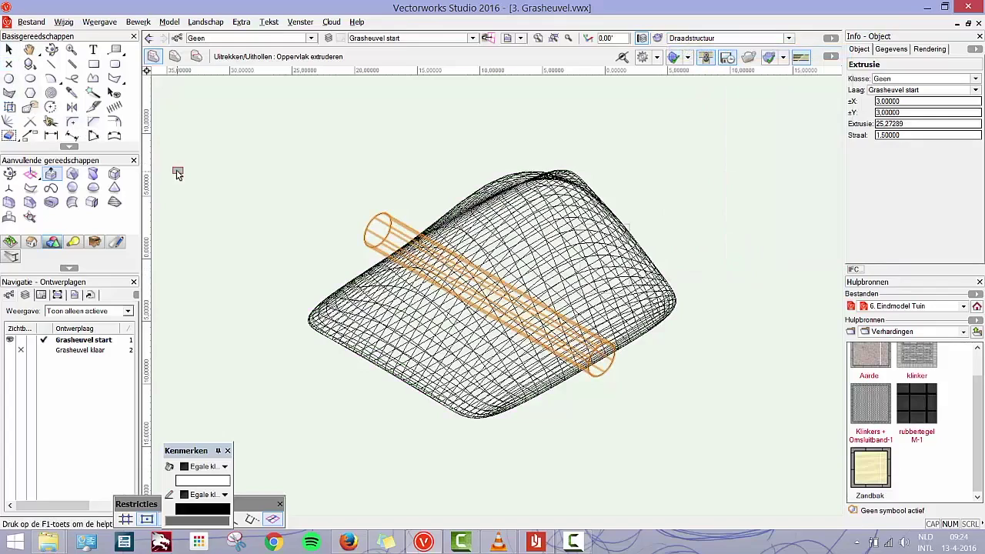
key("x")
left_click(63, 22)
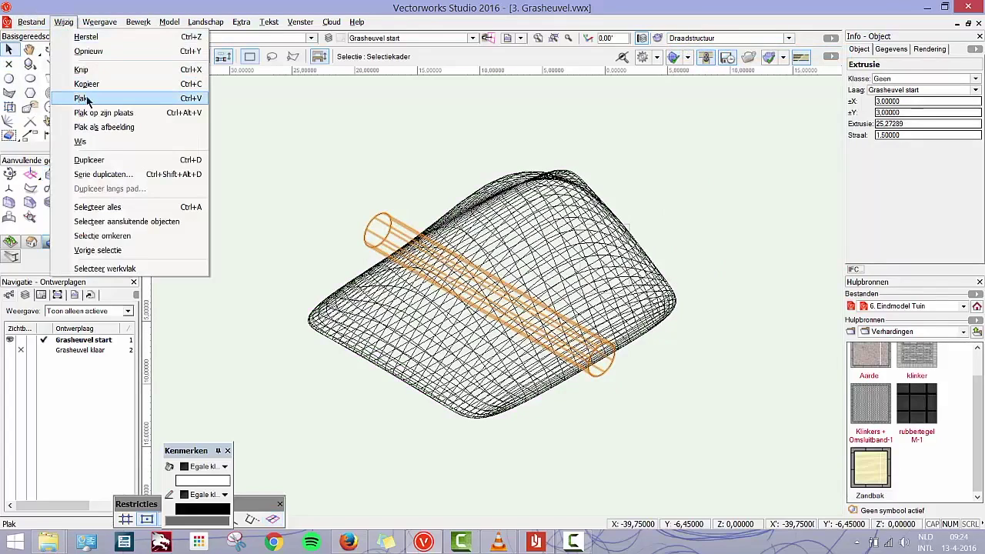
left_click(91, 89)
left_click(63, 21)
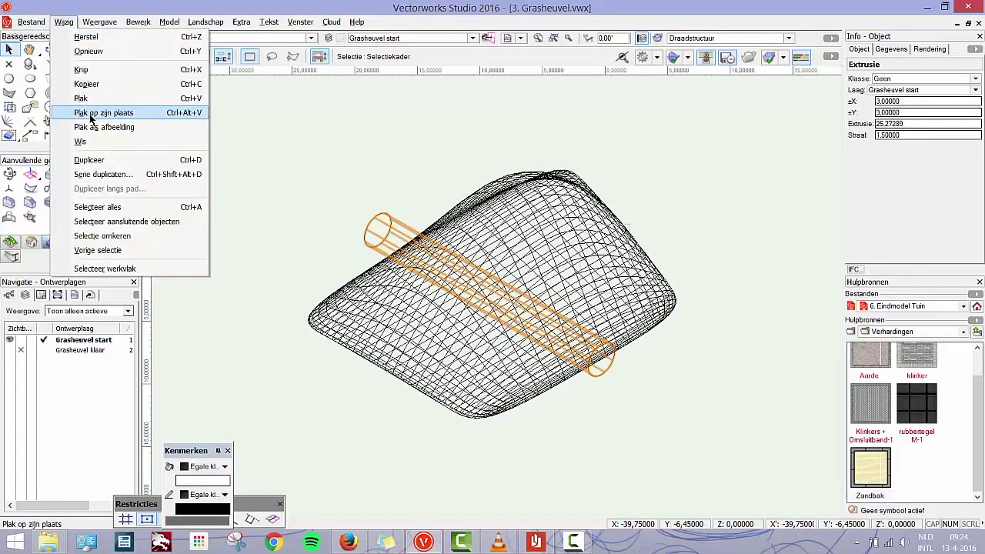
left_click(91, 113)
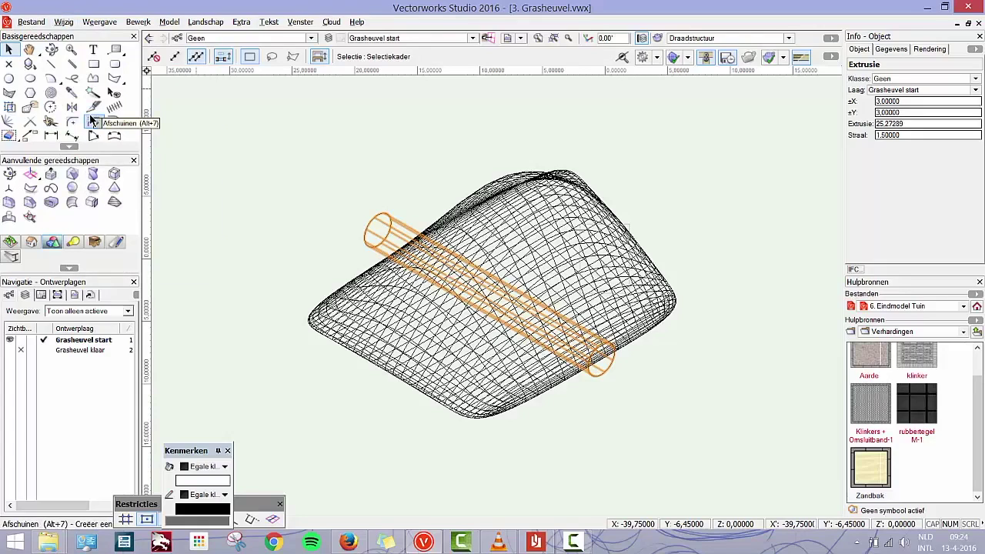
Add the hill to the cylinder selection and subtract the cylinder's volume from the hill, without keeping the subtracted objects.
left_click(588, 241, "shift")
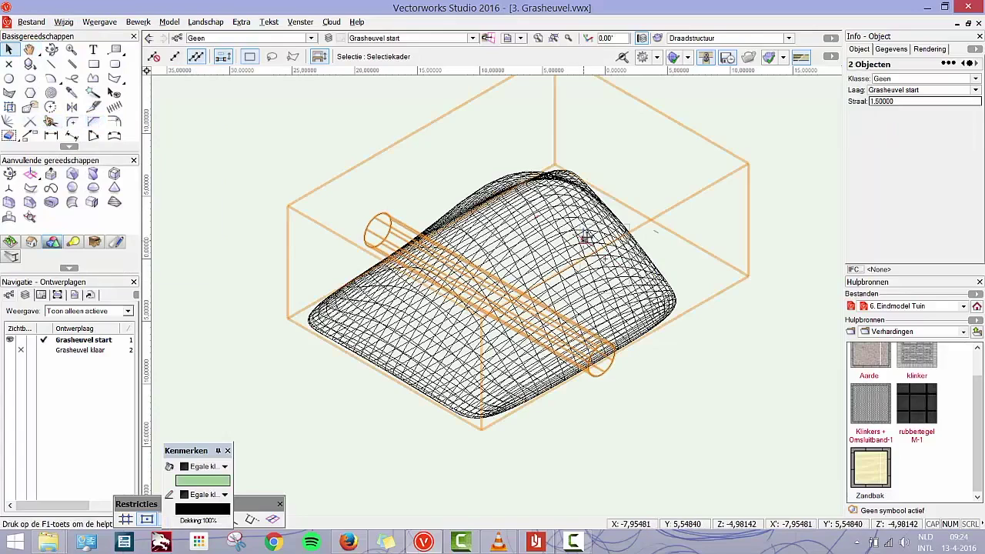
right_click(587, 241)
left_click(604, 282)
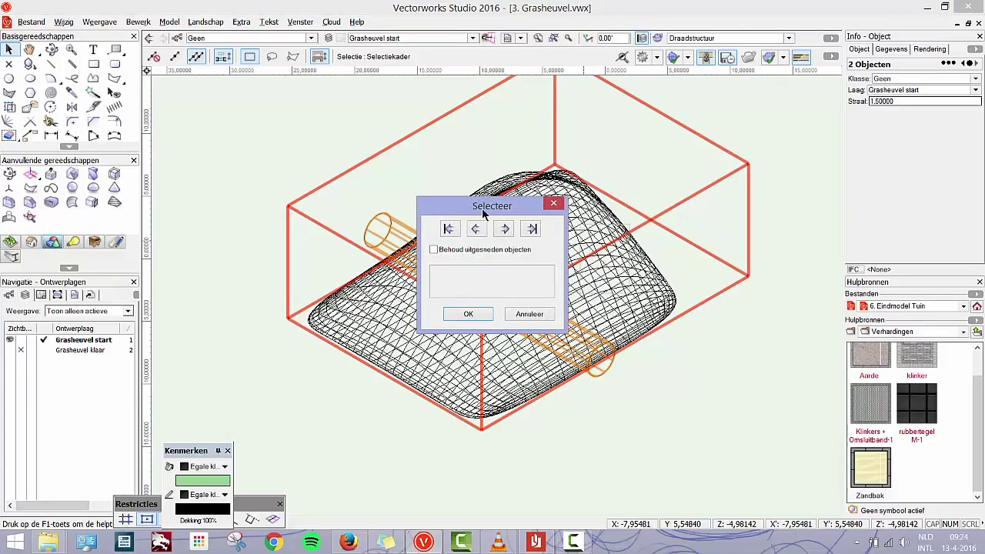
left_click(504, 229)
key("Return")
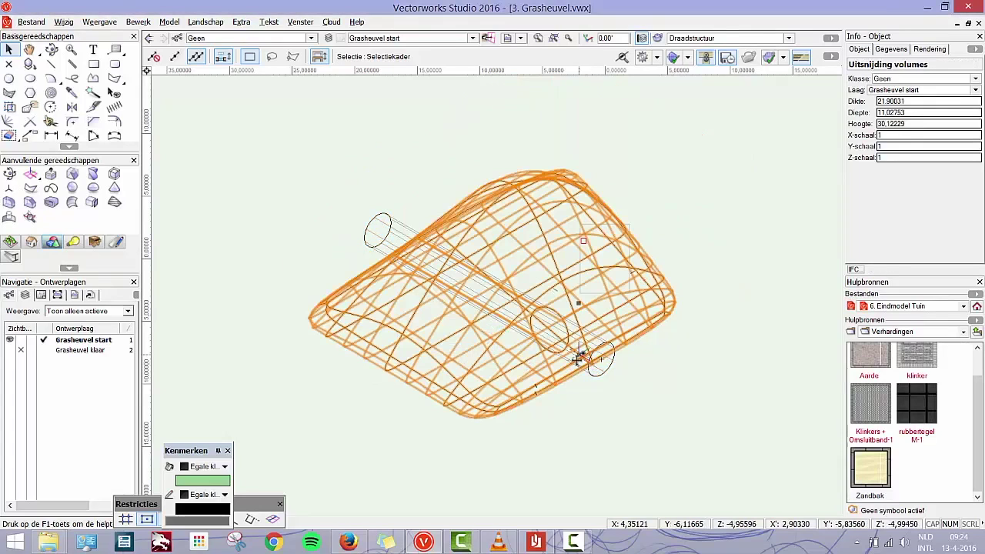
Check the cut around the tunnel opening in wireframe and switch the rendering back to OpenGL.
scroll(577, 358, "up", 5)
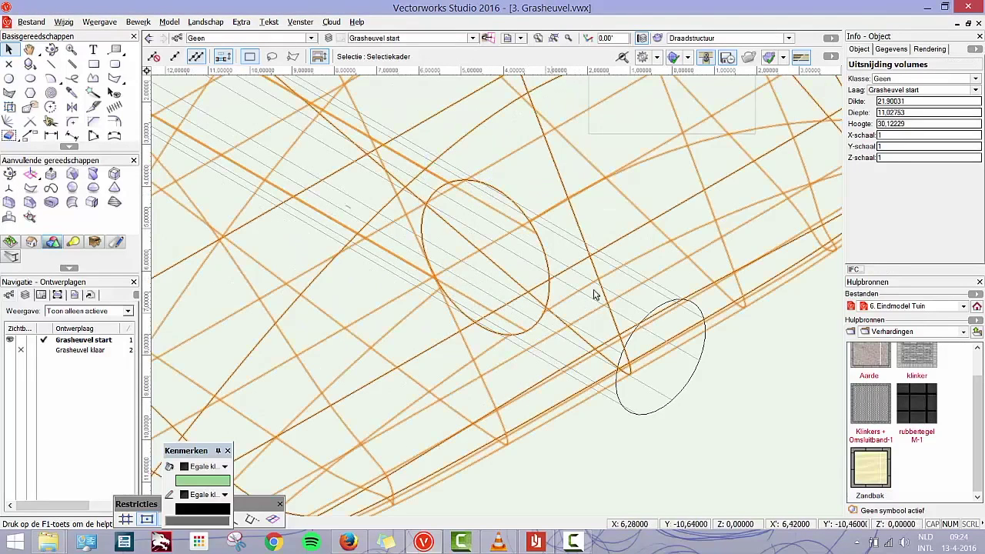
scroll(477, 229, "down", 2)
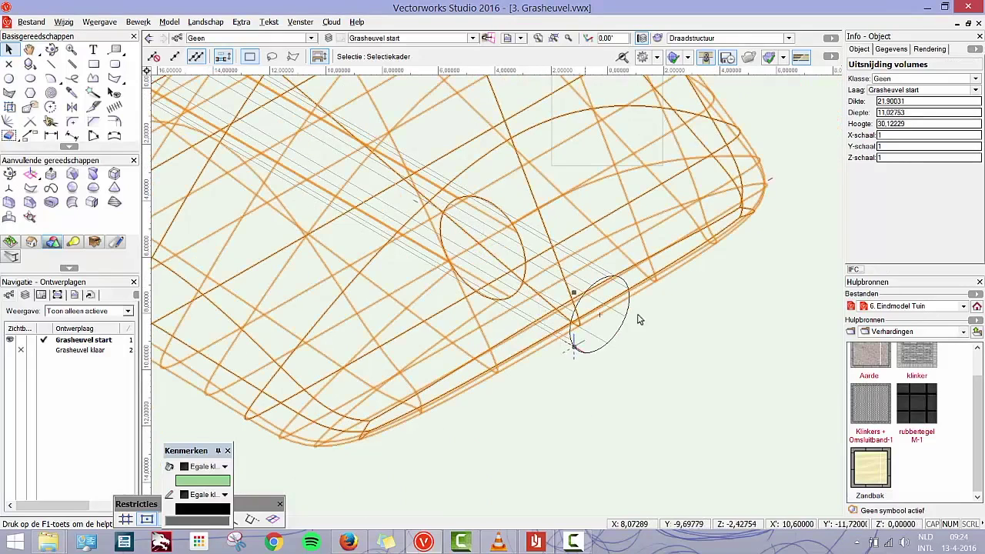
scroll(712, 185, "down", 4)
left_click(691, 38)
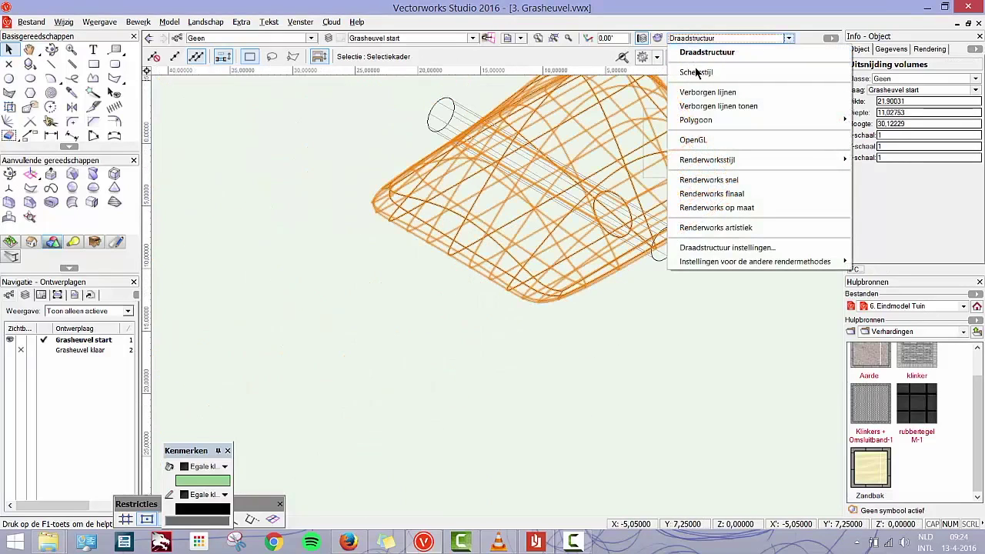
left_click(697, 140)
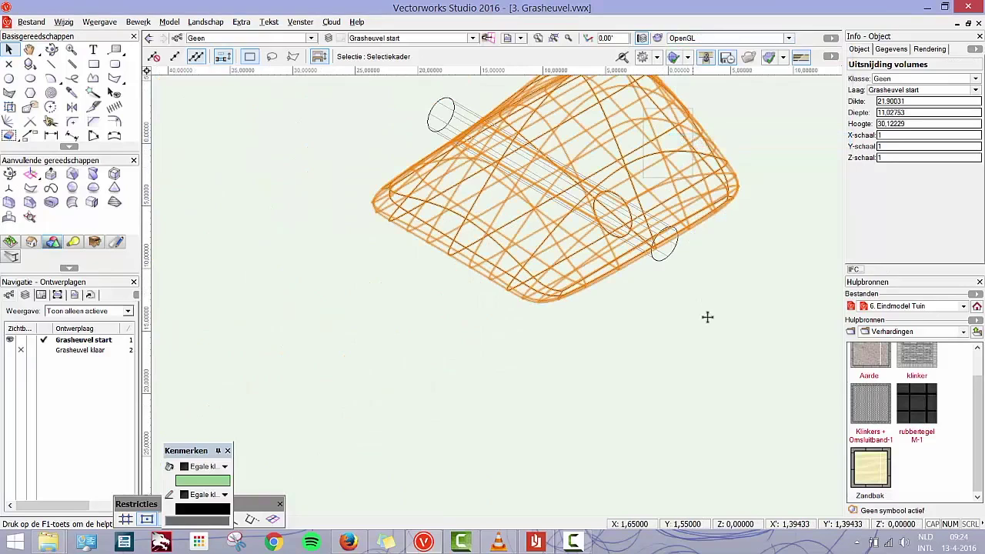
middle_click_drag(708, 281, 560, 352)
key("x")
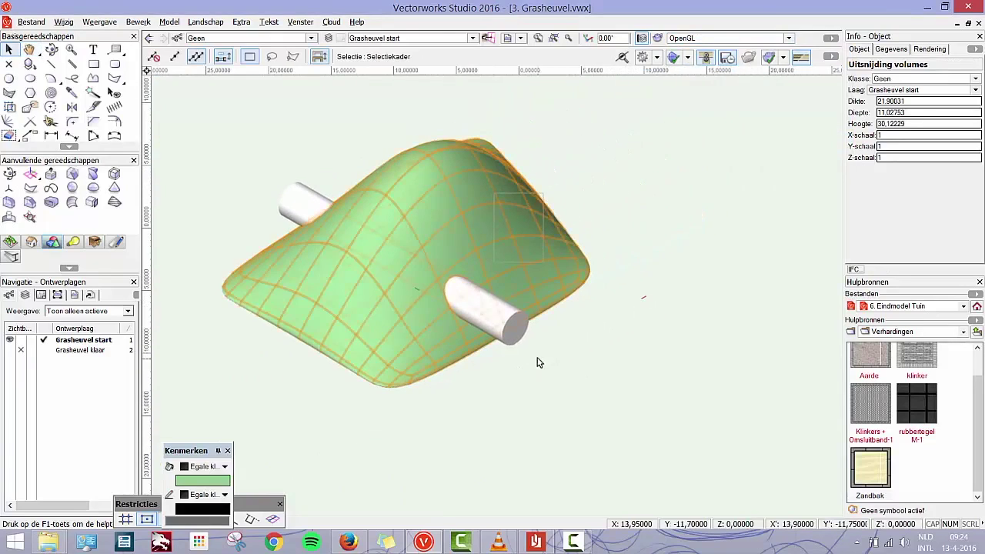
Hollow out the cylinder from its end face with the Wand operation at a thickness of 0.15, and look through the tube.
scroll(504, 346, "up", 4)
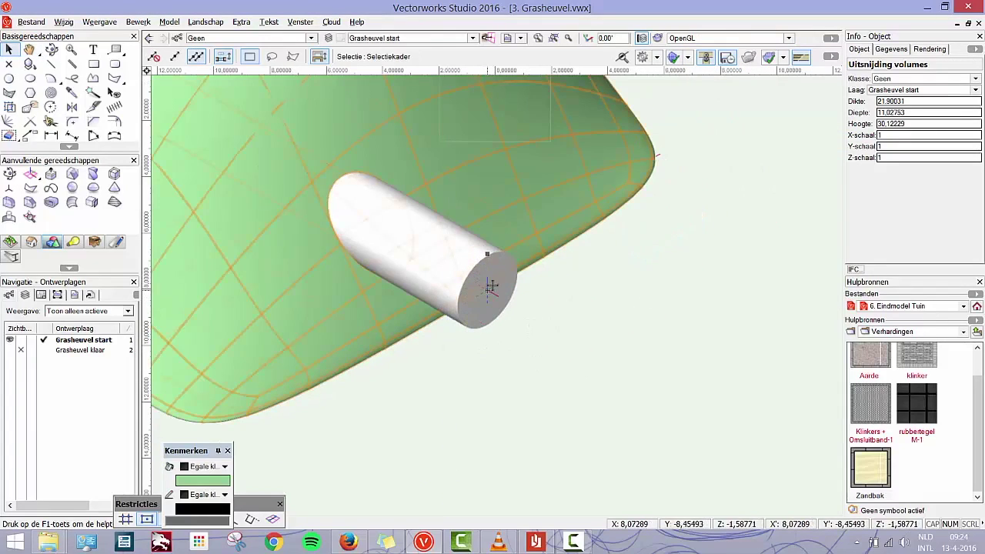
left_click(48, 207)
left_click(497, 308)
mouse_move(246, 257)
middle_mouse_down("ctrl")
mouse_move(352, 242)
mouse_move(329, 246)
mouse_move(274, 216)
mouse_move(334, 248)
mouse_move(285, 253)
middle_mouse_up("ctrl")
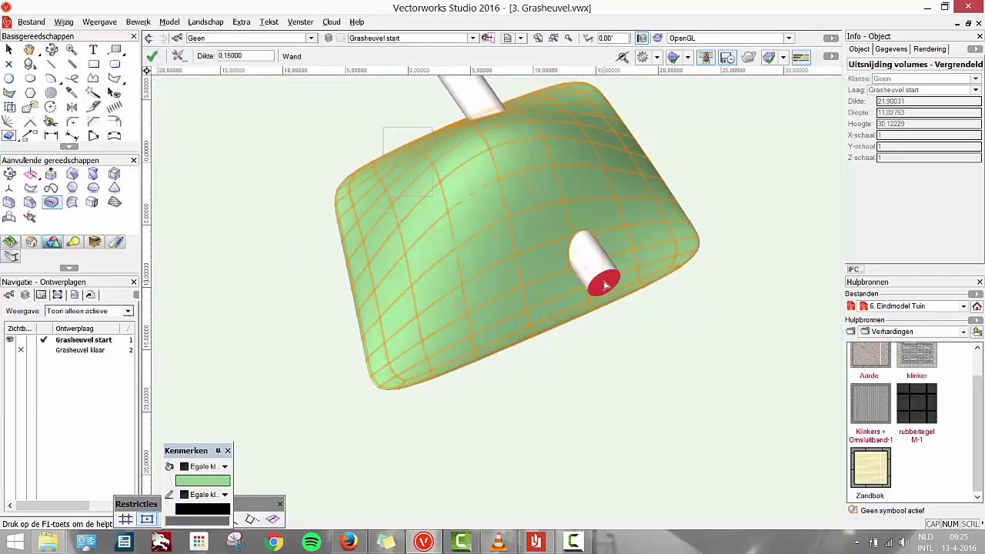
double_click(253, 56)
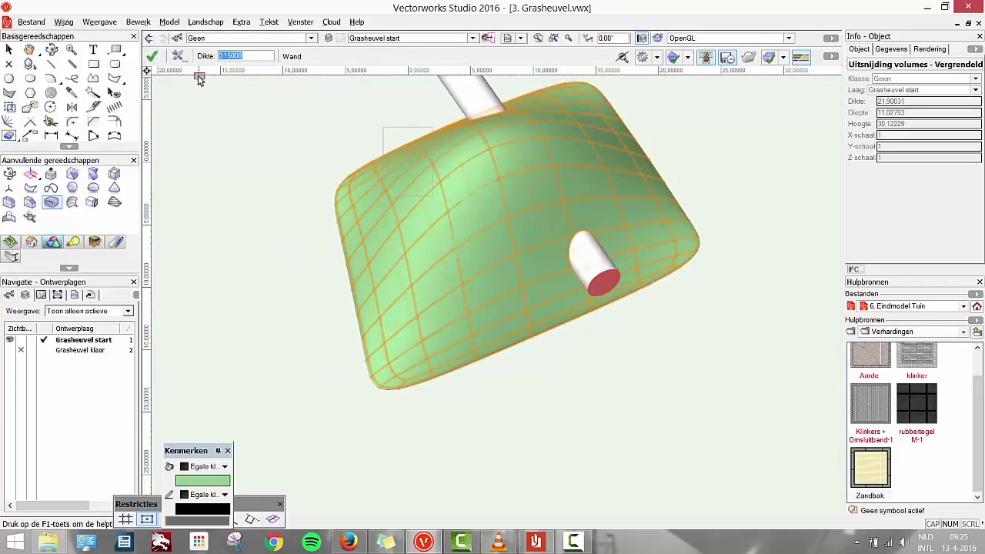
left_click(154, 58)
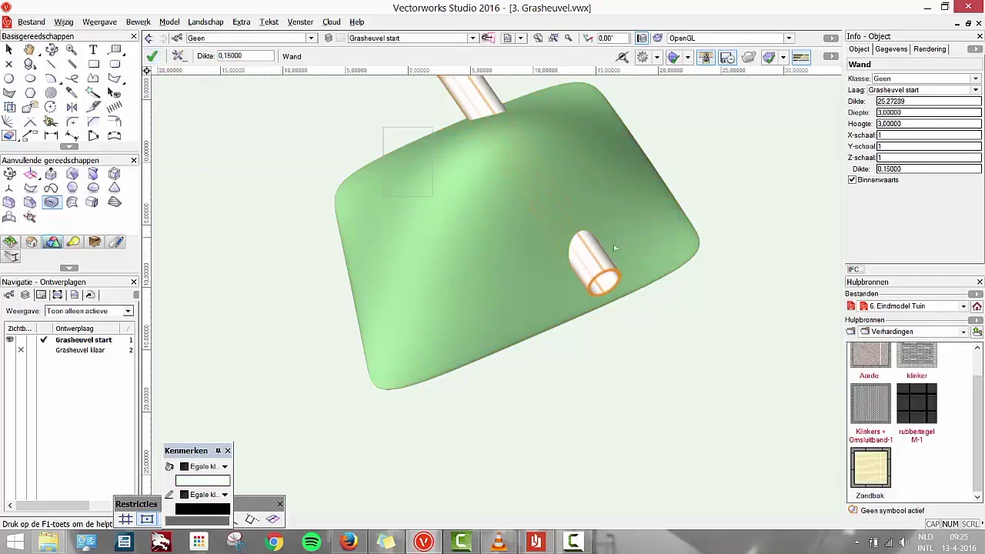
scroll(604, 295, "up", 2)
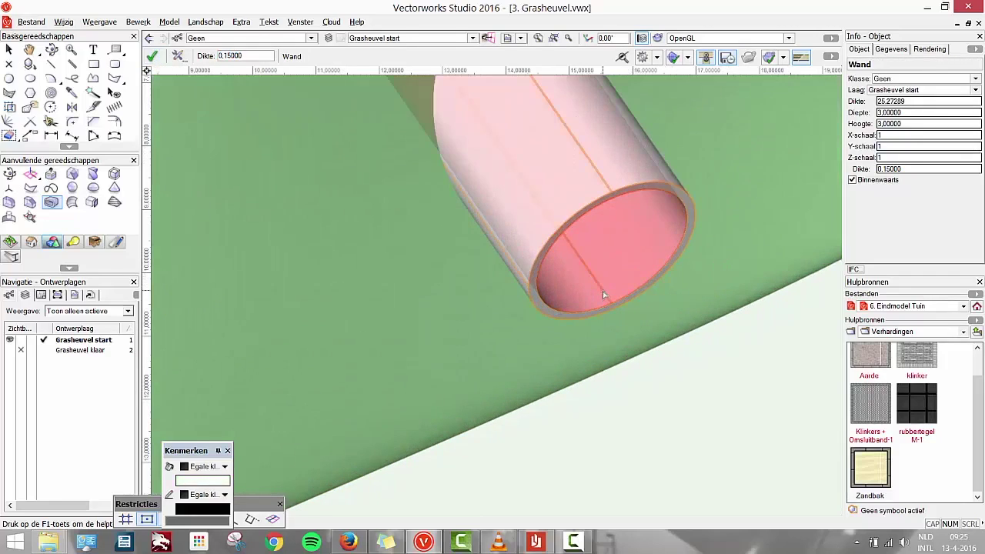
scroll(547, 426, "down", 4)
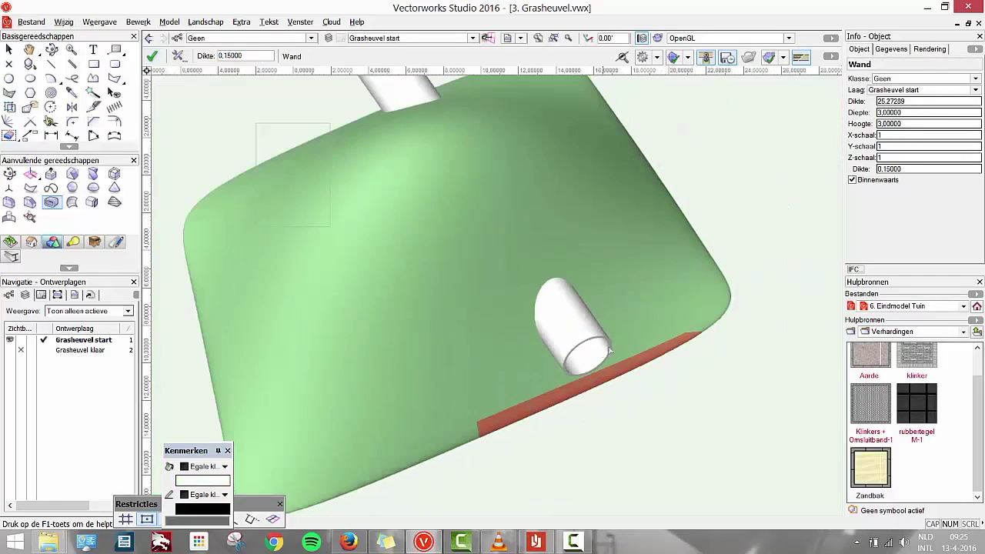
key("shift+c")
left_click_drag(602, 370, 553, 315)
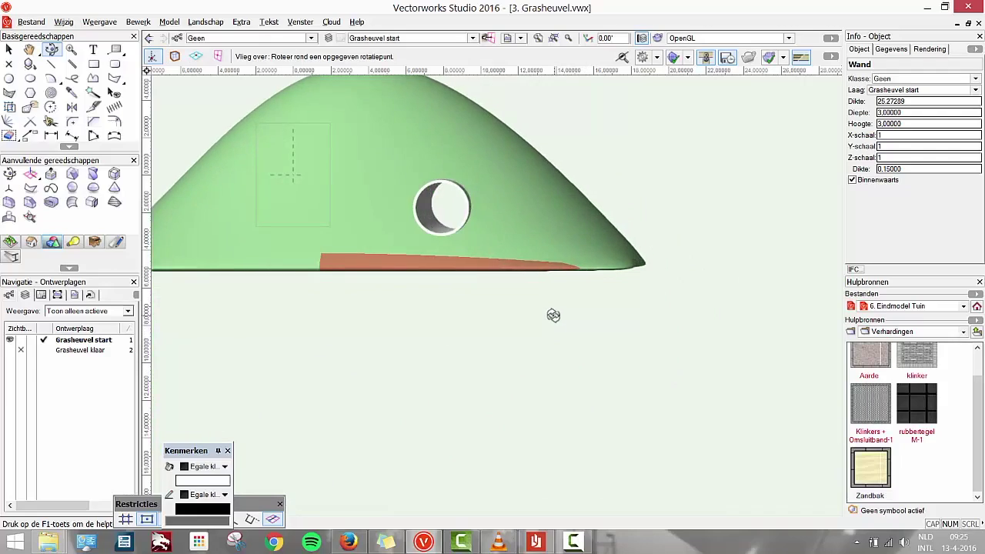
key("Escape")
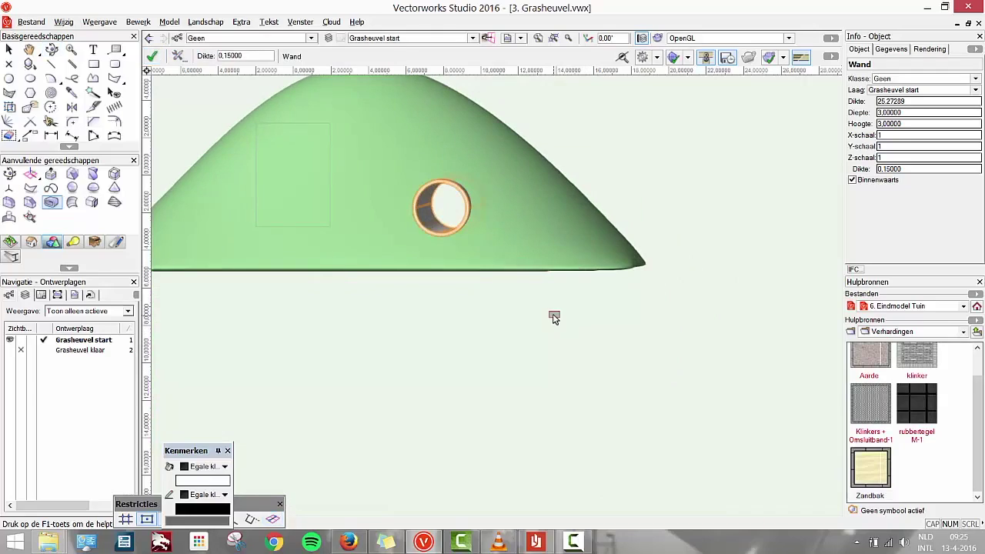
Make the Grasheuvel klaar design layer active and visible to show the finished hill in OpenGL.
left_click(71, 352)
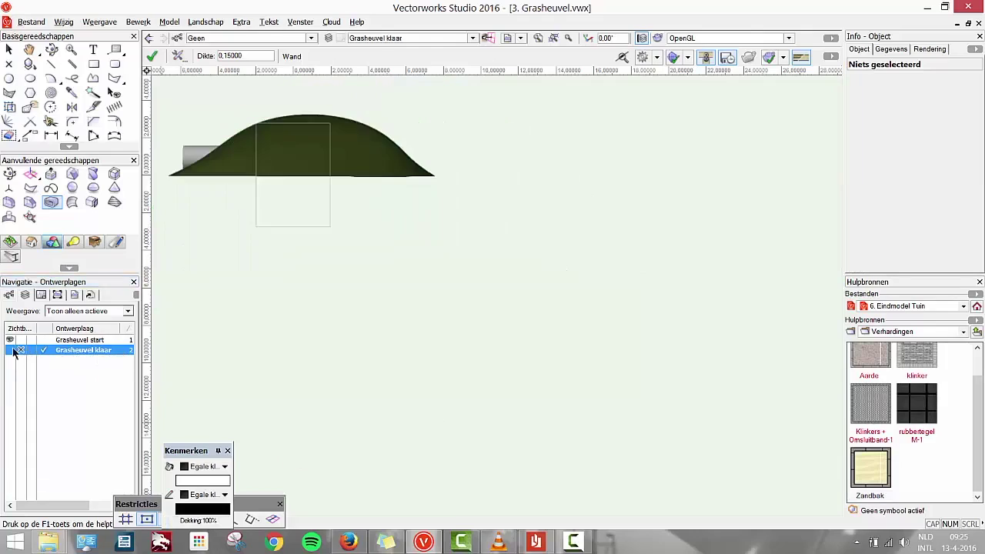
scroll(383, 289, "down", 1)
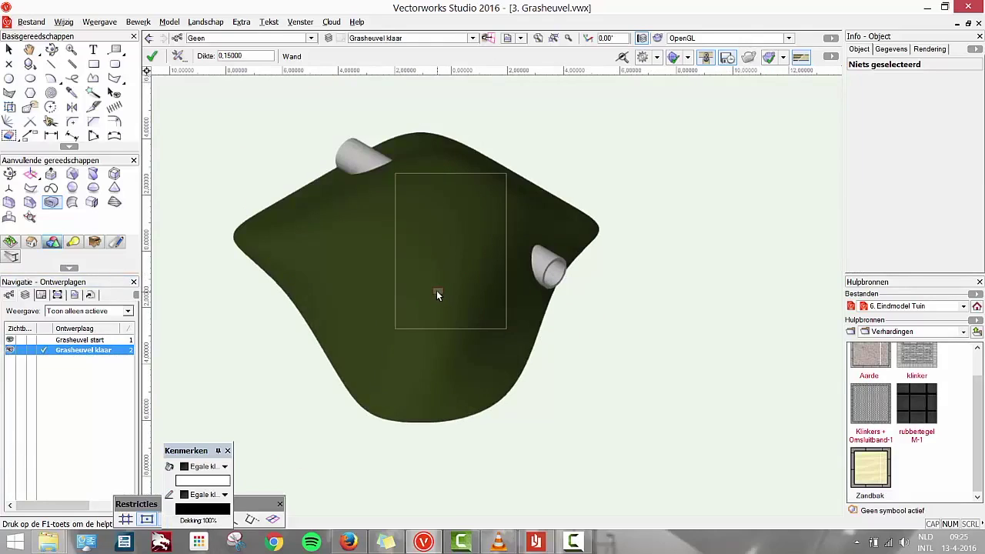
left_click(710, 39)
left_click(711, 39)
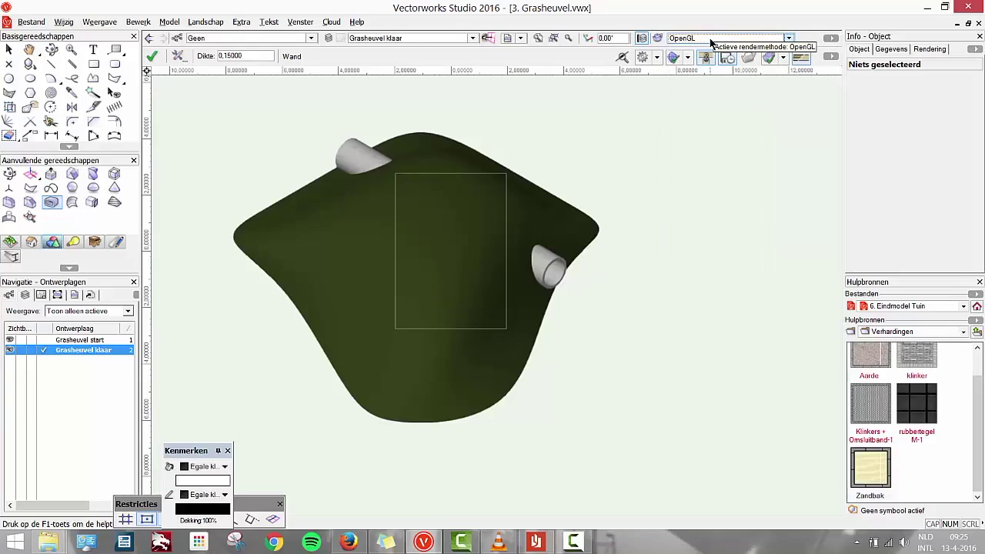
Open the Heuvel + textuur presentation layer and examine the rendered grass hill and concrete tunnel.
left_click(420, 39)
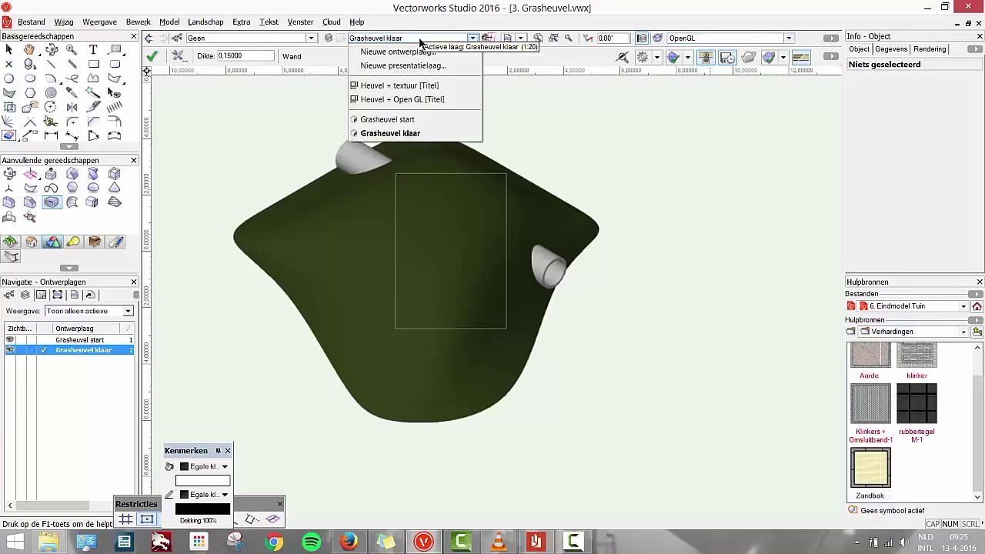
left_click(378, 86)
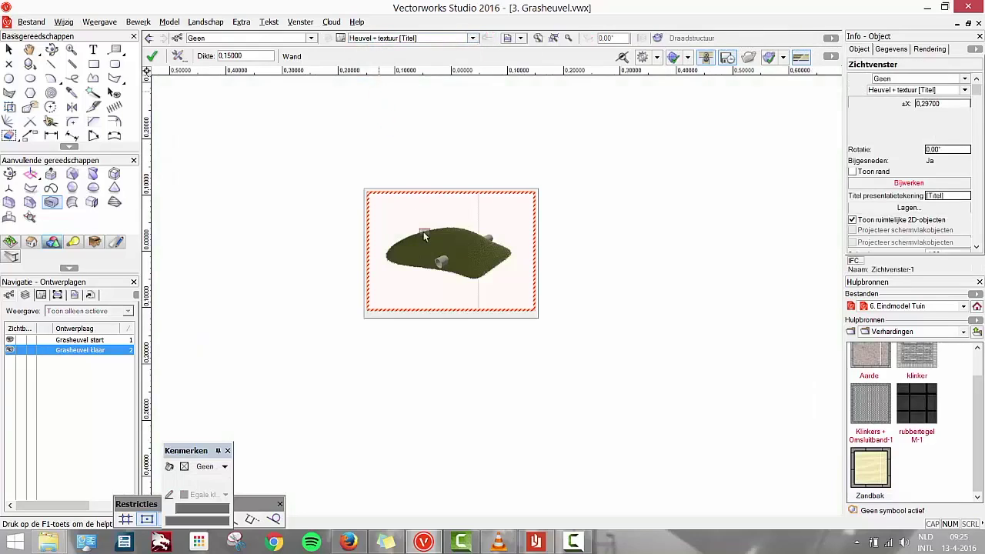
scroll(572, 217, "up", 5)
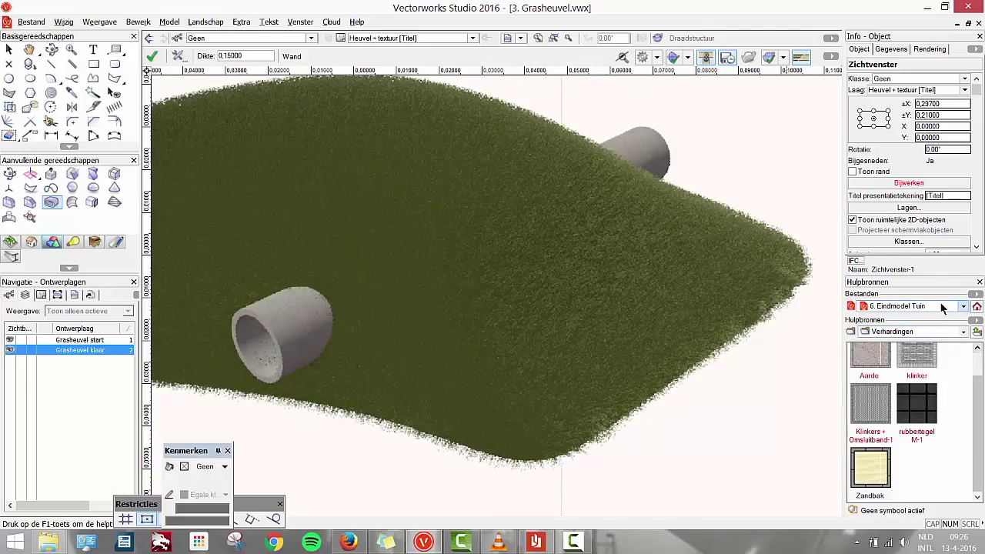
Open the Gras Renderworks texture from the Grasheuvel file for editing and review its Kleur options, keeping Gras.
left_click(977, 306)
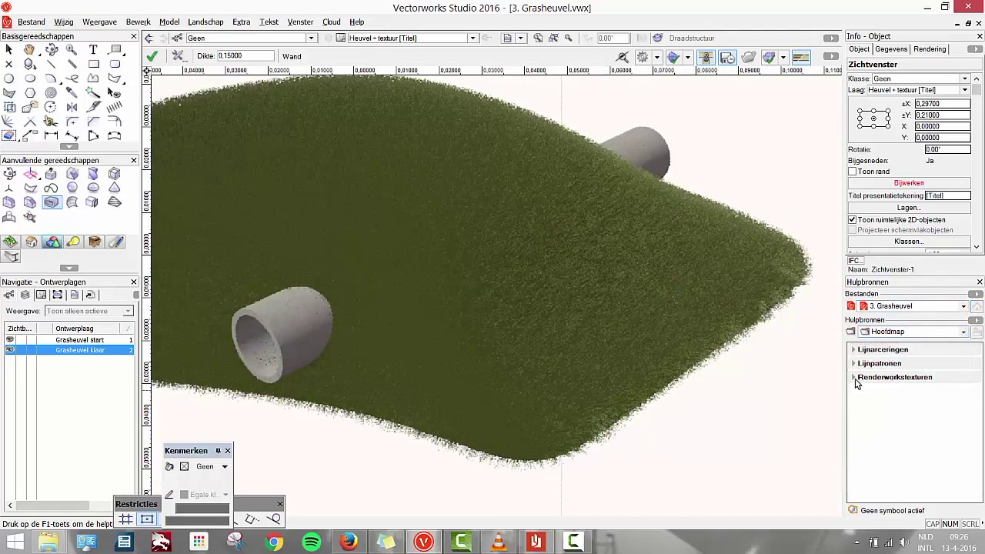
left_click(855, 380)
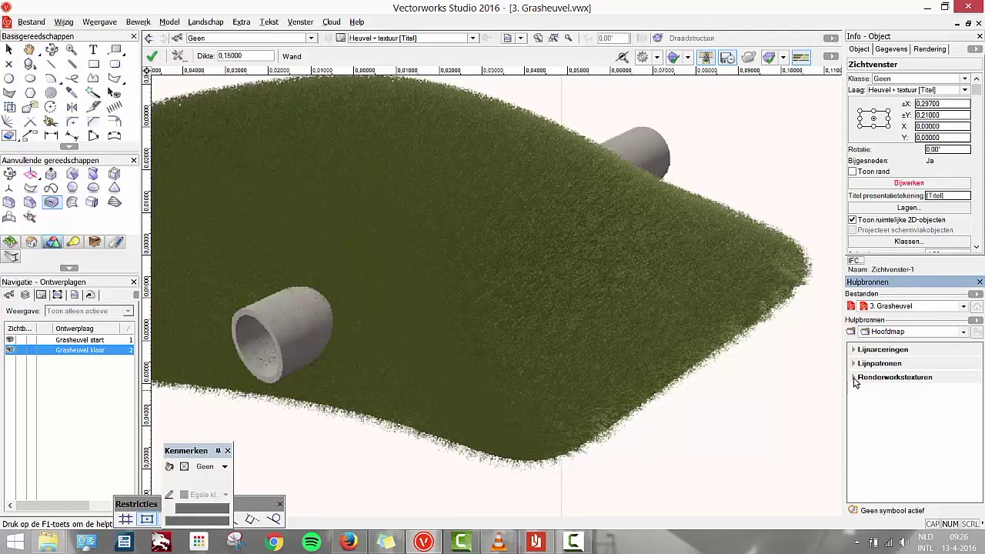
left_click(855, 378)
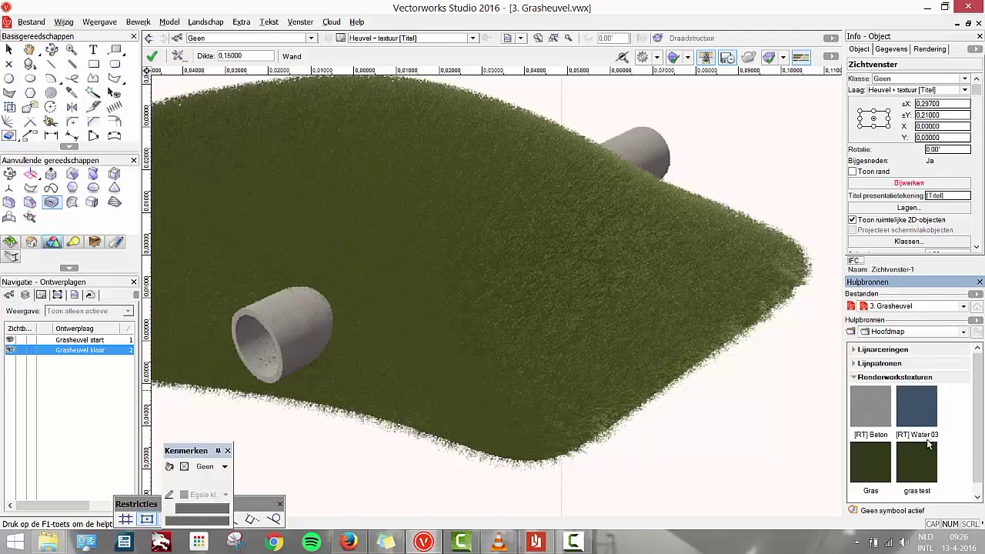
scroll(924, 443, "down", 1)
left_click(861, 458)
left_click(864, 457)
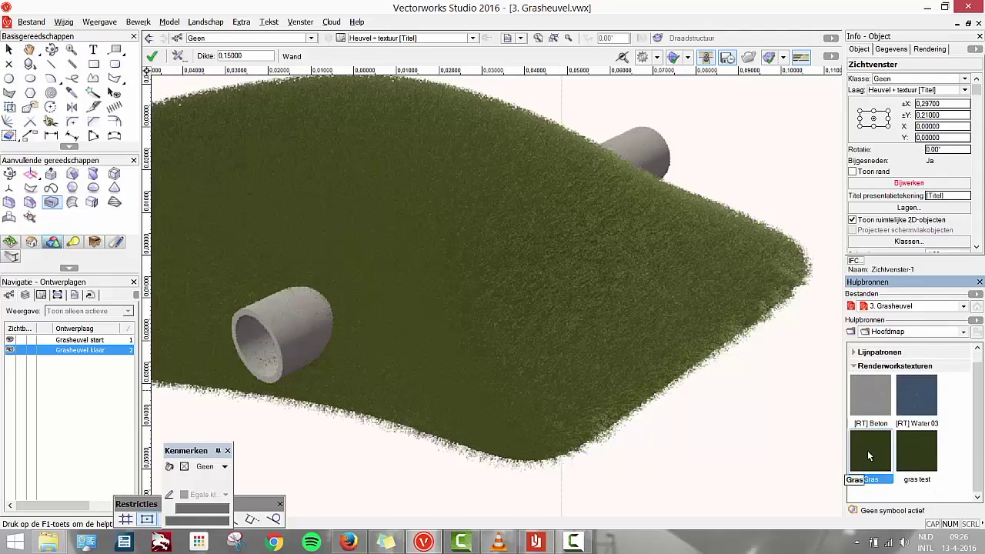
right_click(869, 456)
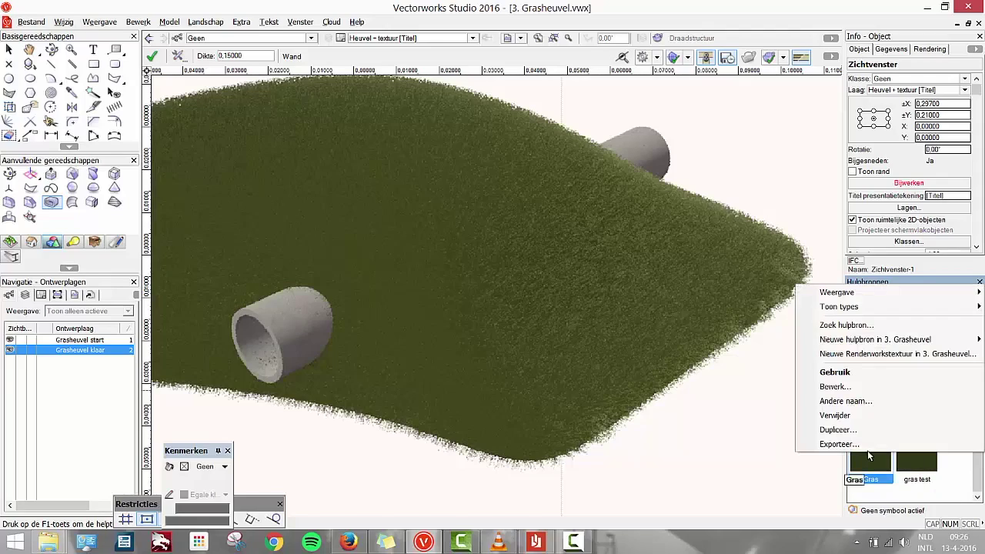
left_click(839, 387)
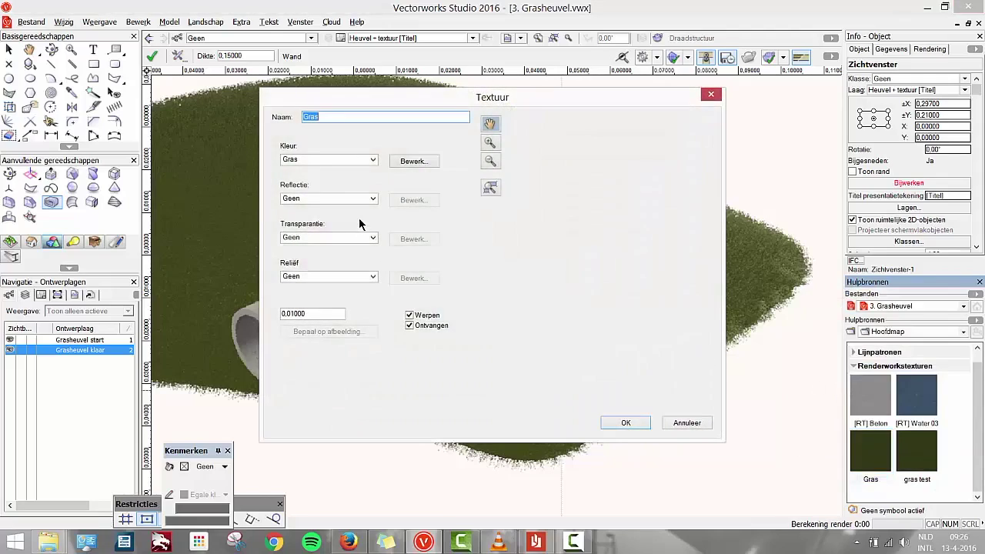
left_click(308, 160)
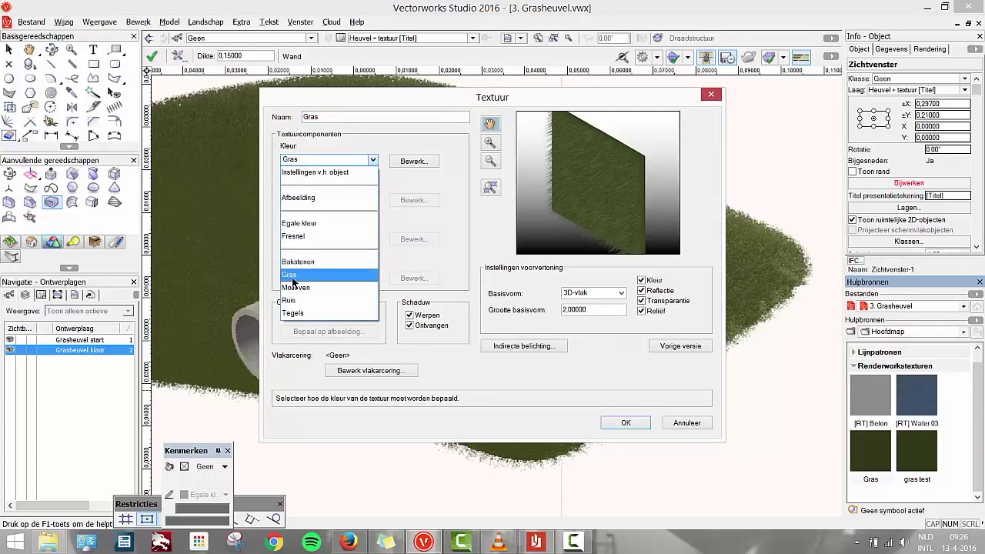
left_click(351, 160)
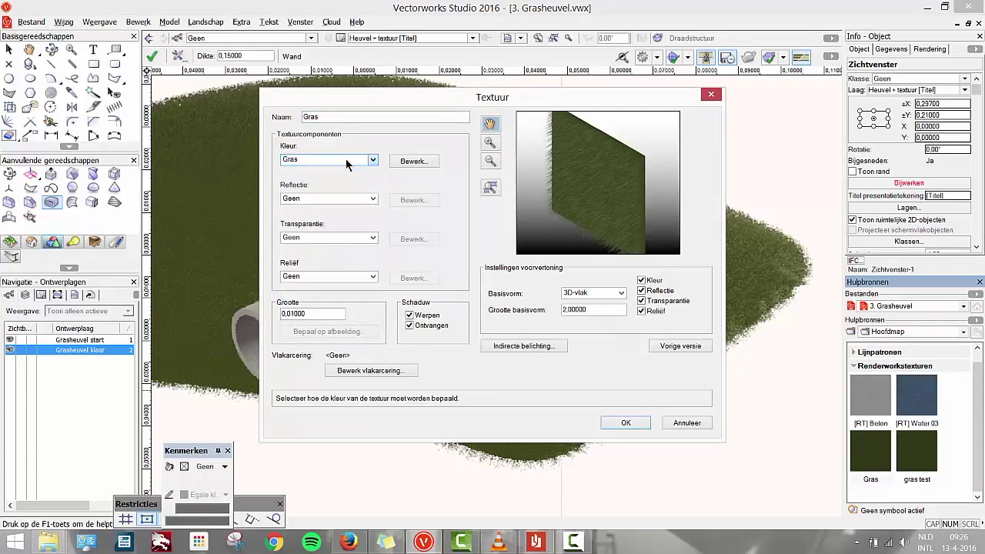
Review the grass component settings of the Gras texture's Kleur, including Lengte, and close the texture without changing any values.
left_click(413, 162)
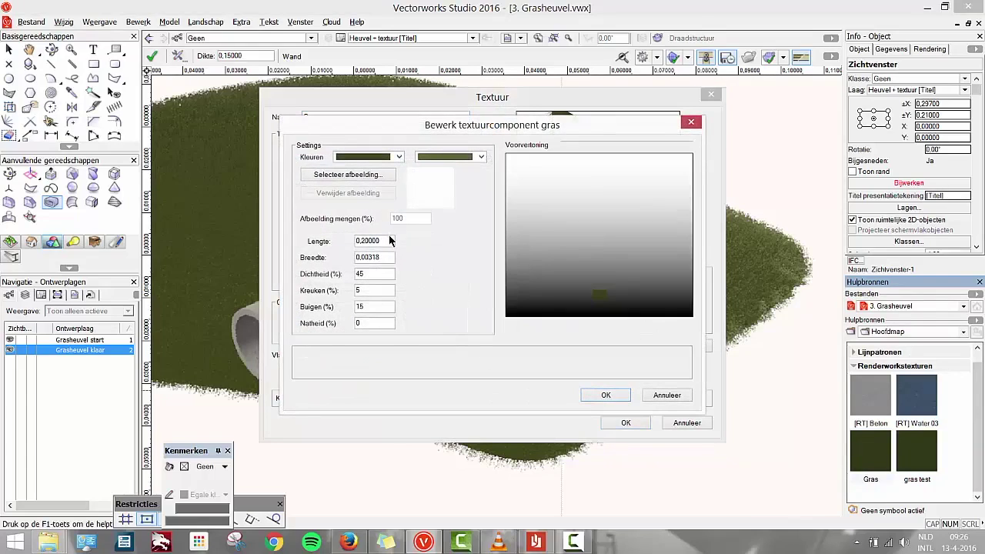
left_click_drag(385, 241, 355, 241)
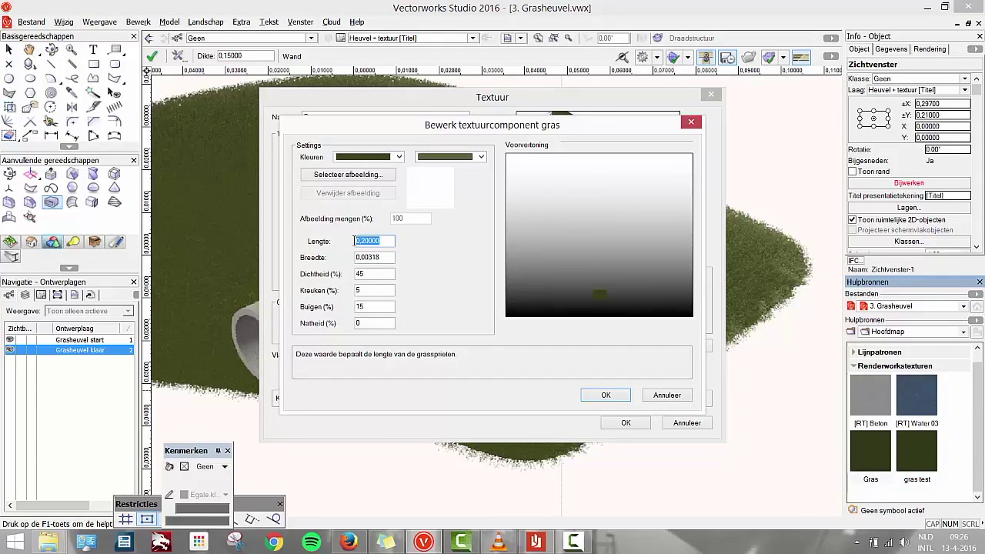
left_click(600, 396)
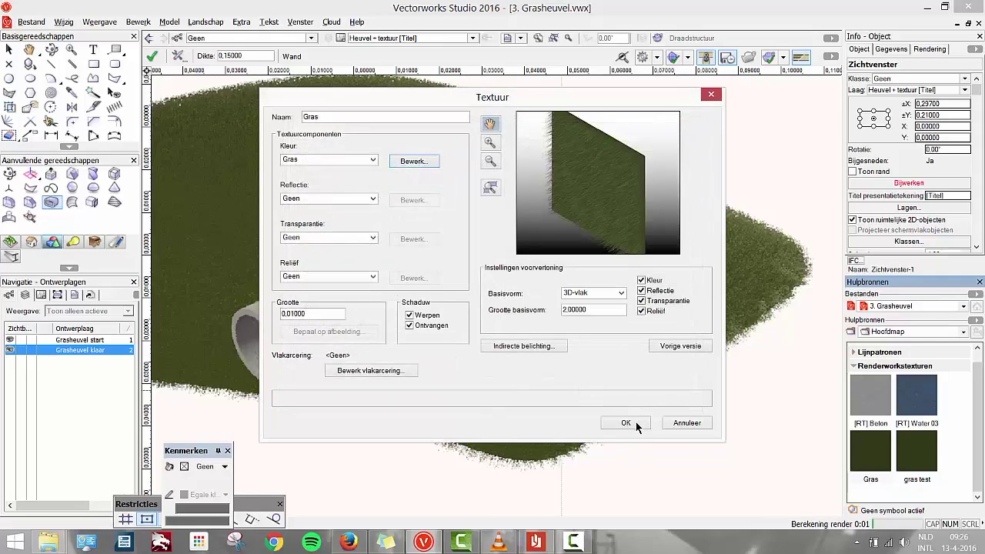
left_click(628, 423)
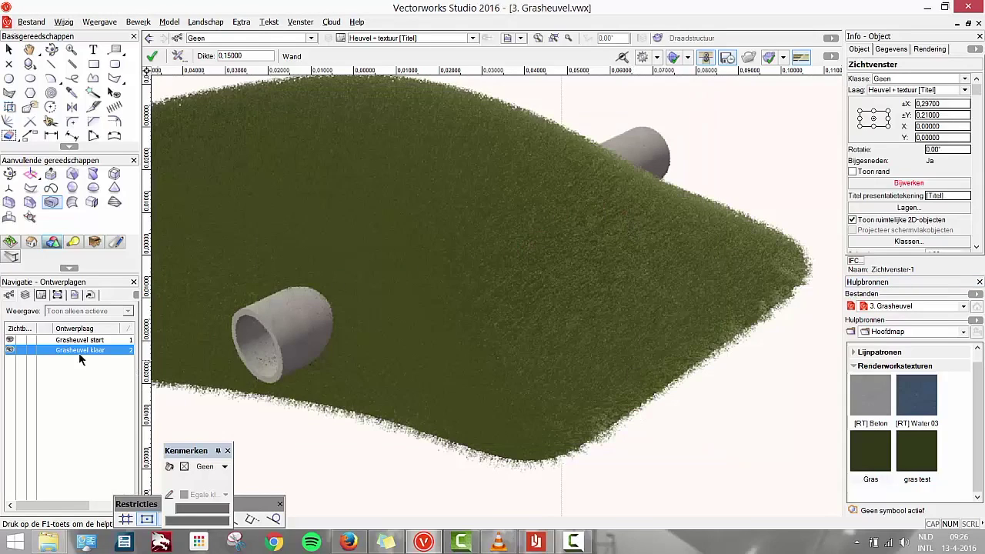
Switch to the Gebruikersdag Tuin PDF and page through the slides on Subdivision Surfaces, the grass hill and the Renderworks grass settings.
mouse_move(538, 545)
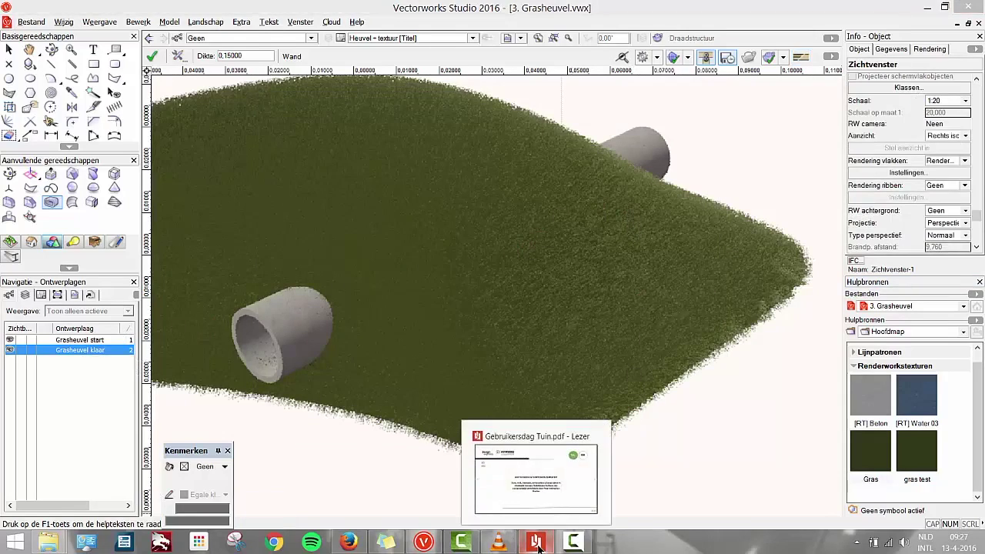
left_click(538, 545)
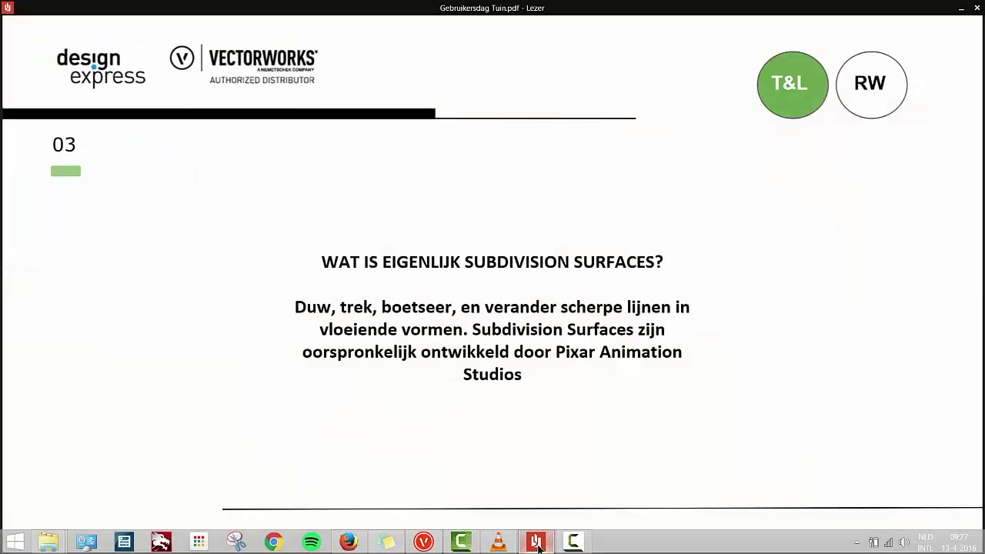
key("Right")
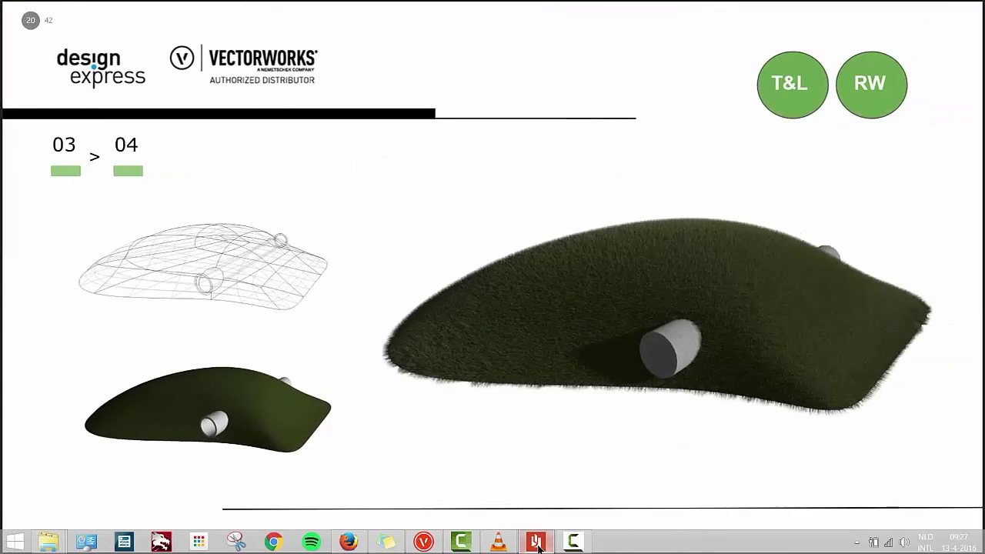
key("Right")
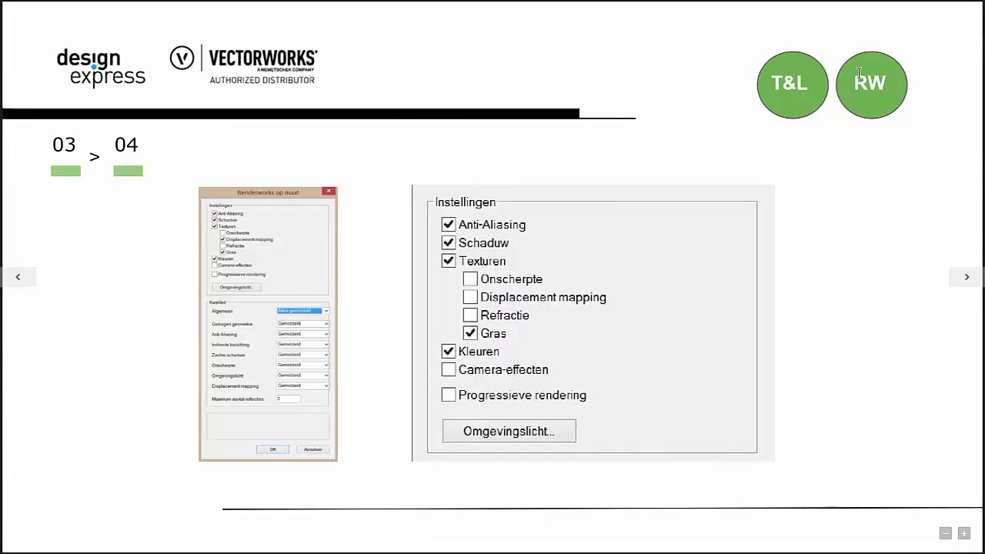
key("Right")
key("Right")
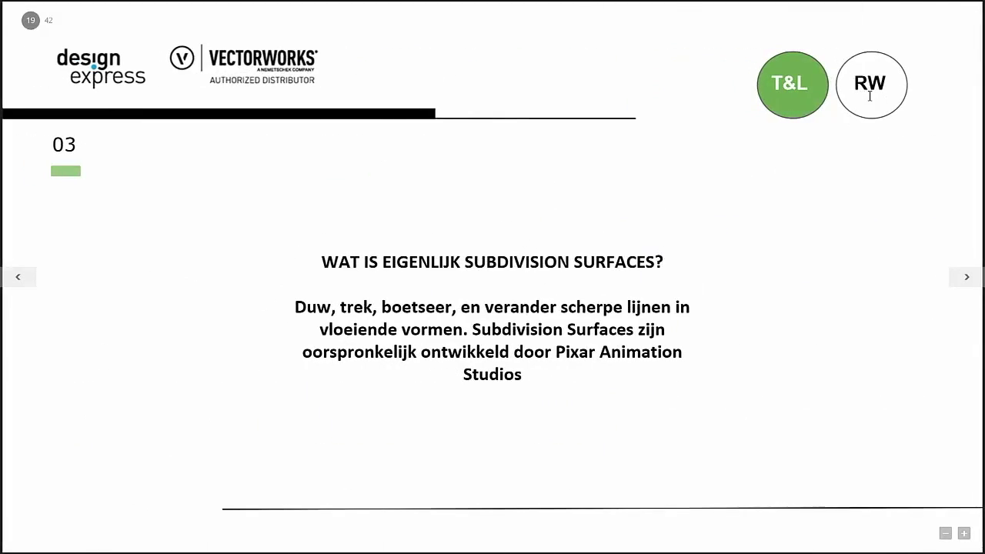
key("Right")
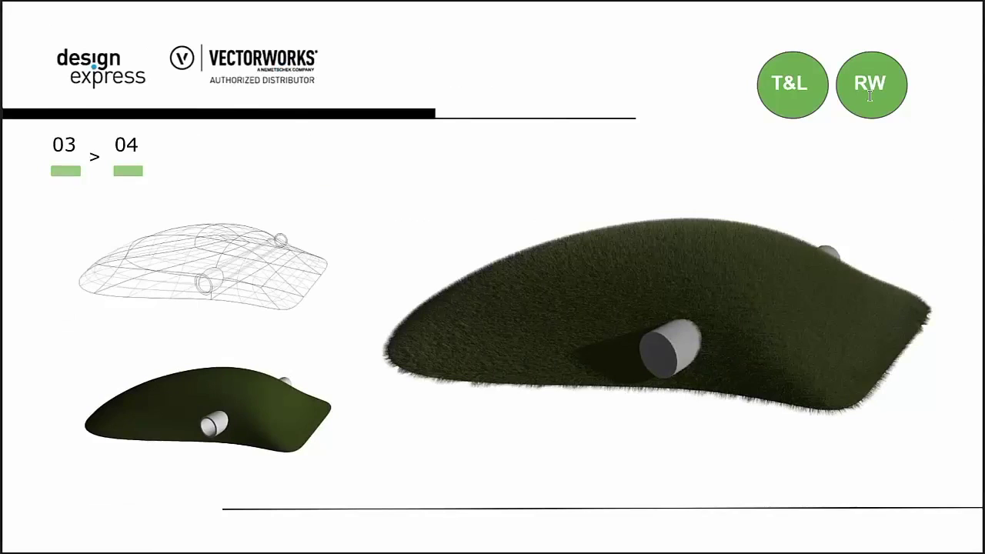
key("Right")
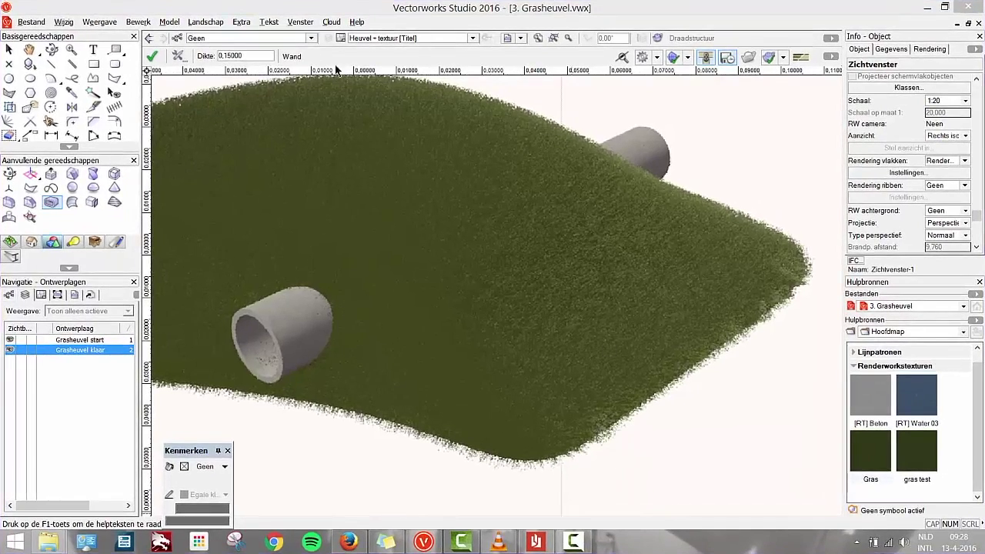
Switch to the 4. Siergras drawing and compare the first two grass samples and their Lengte settings under TEXTUUR - BOVENKANT.
left_click(301, 22)
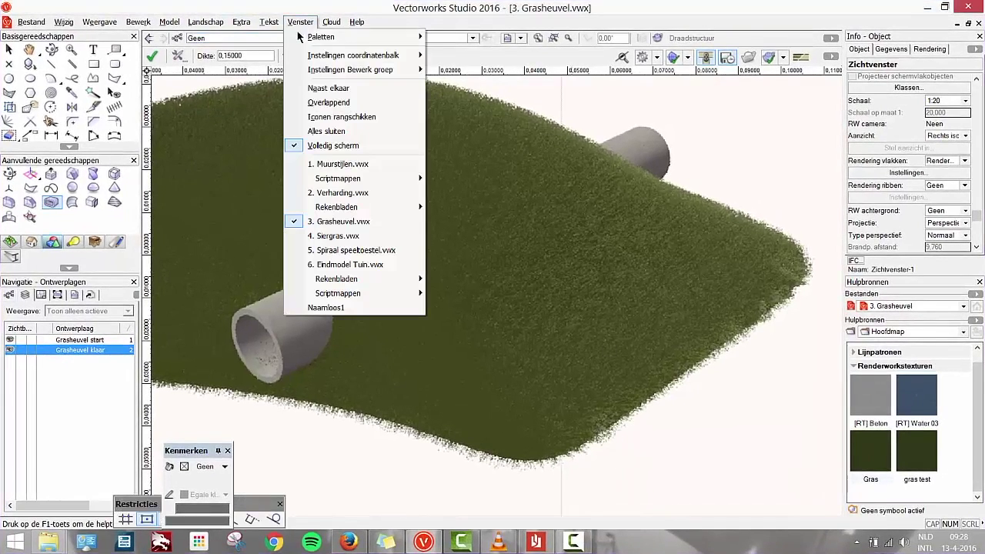
left_click(336, 237)
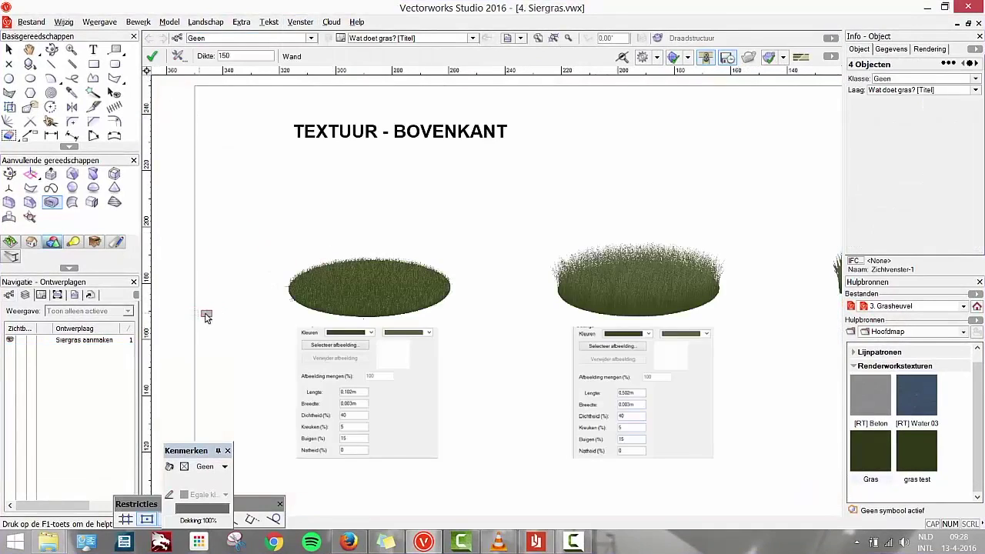
key("h")
left_click_drag(341, 415, 339, 376)
key("9")
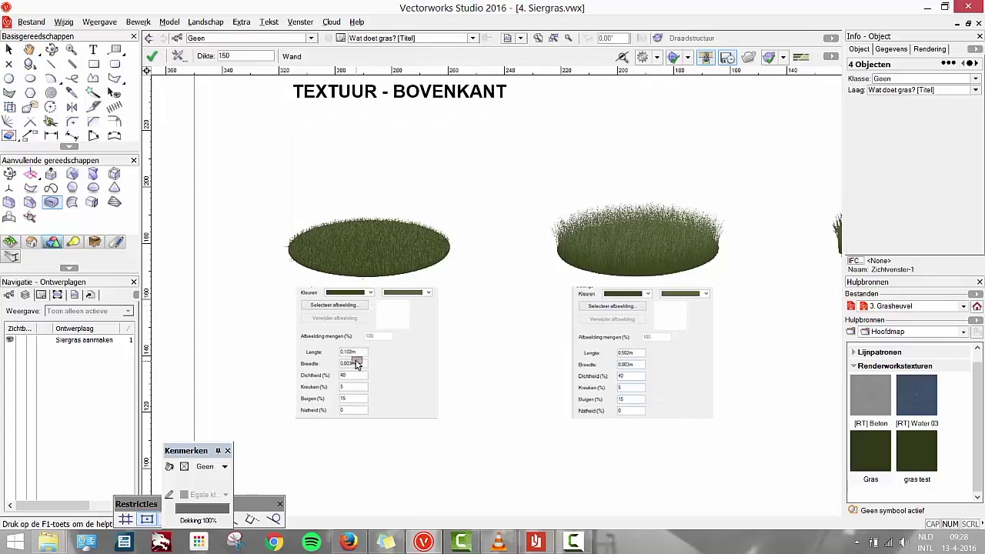
left_click(9, 48)
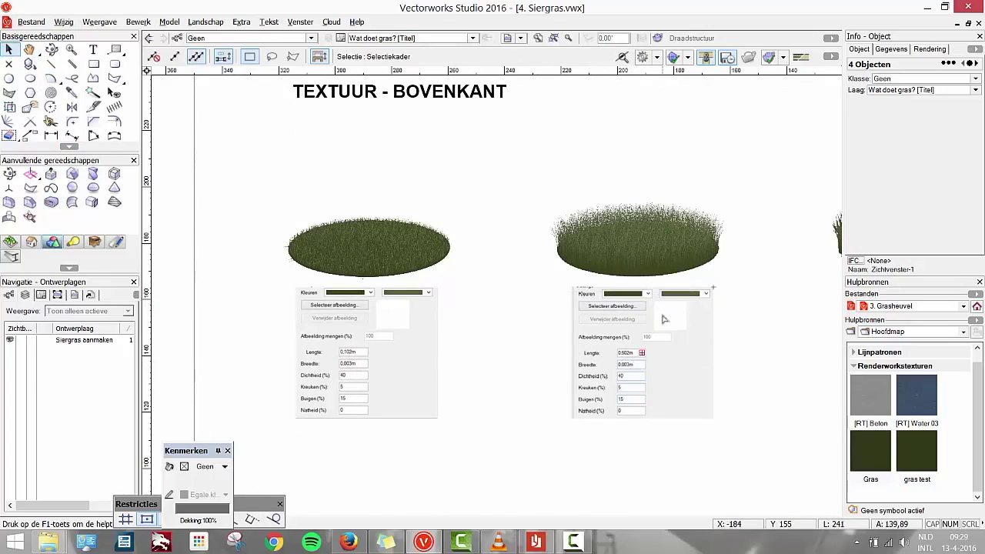
Examine the remaining top-surface grass samples, comparing the effects of Breedte, Dichtheid, Kreuken, Buigen and Natheid.
mouse_move(800, 330)
middle_mouse_down()
mouse_move(449, 333)
mouse_move(275, 313)
mouse_move(226, 318)
middle_mouse_up()
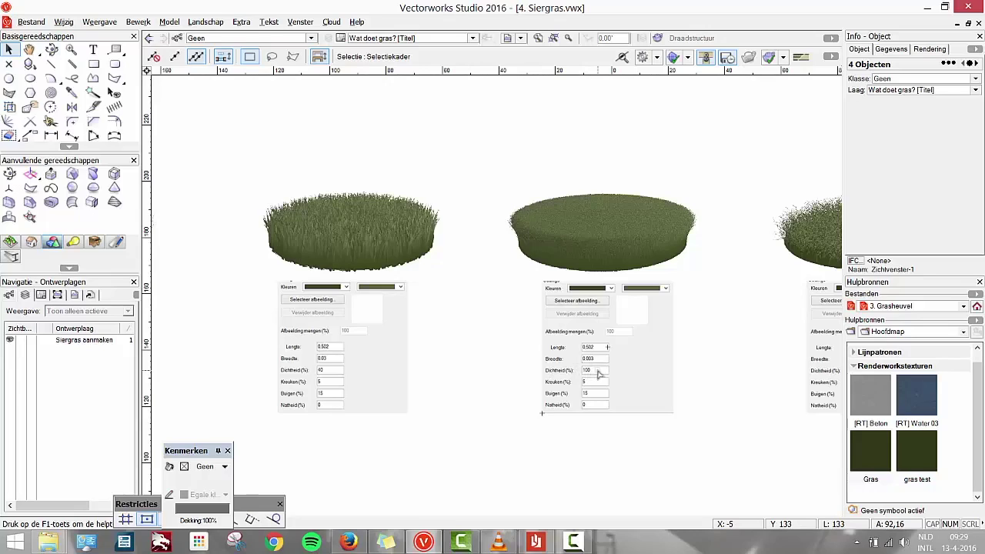
key("h")
mouse_move(723, 332)
left_mouse_down()
mouse_move(480, 329)
mouse_move(407, 310)
left_mouse_up()
key("x")
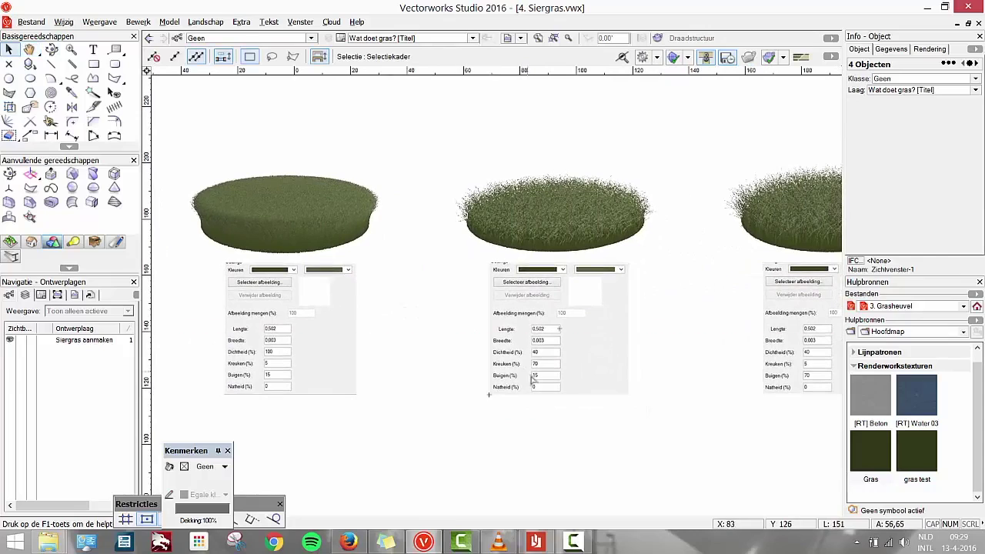
key("h")
mouse_move(785, 289)
left_mouse_down()
mouse_move(564, 273)
mouse_move(575, 263)
left_mouse_up()
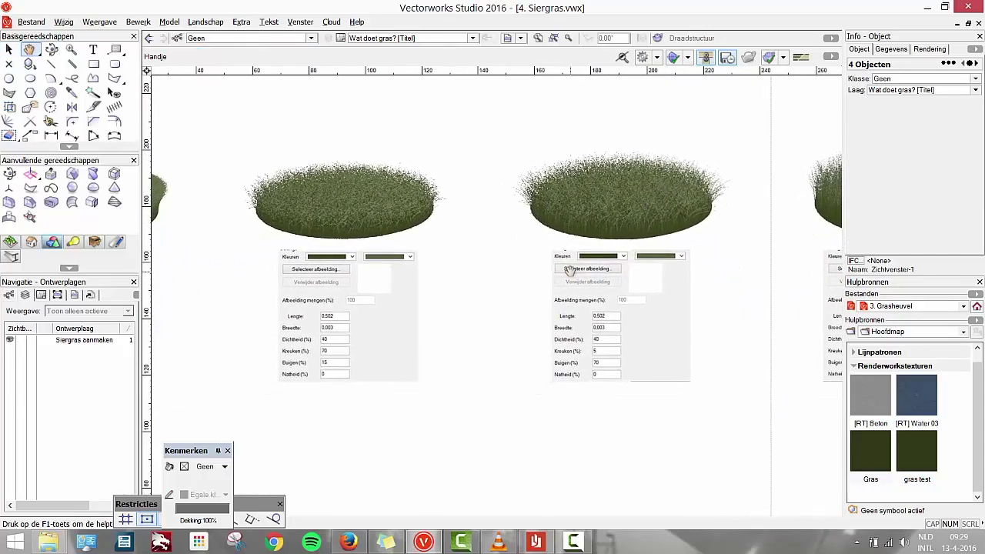
mouse_move(755, 289)
left_mouse_down()
mouse_move(544, 266)
mouse_move(500, 277)
mouse_move(521, 288)
left_mouse_up()
key("x")
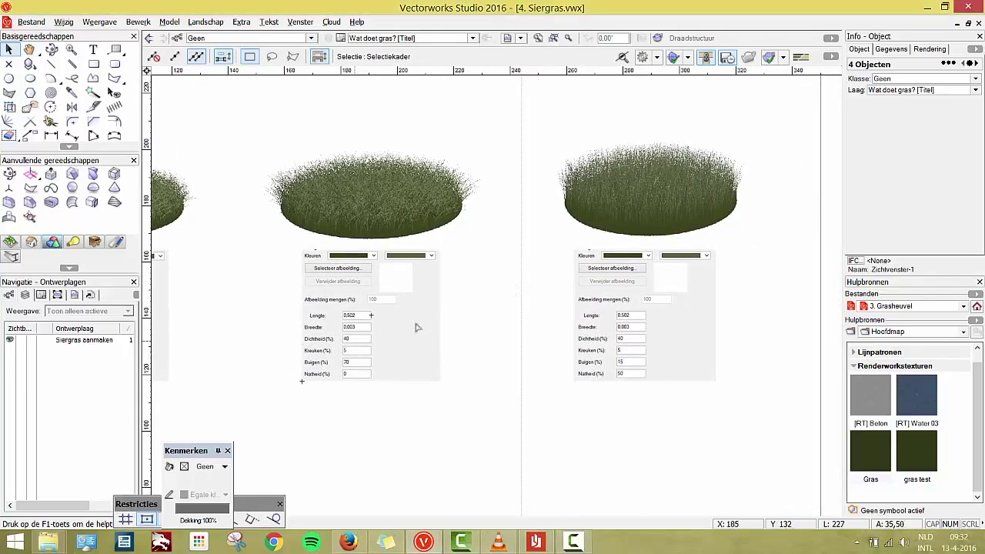
Examine the grass samples under TEXTUUR - BOVENKANT + ZIJDE, where the texture covers both top and side faces.
scroll(601, 308, "down", 1)
mouse_move(341, 374)
middle_mouse_down()
mouse_move(539, 362)
mouse_move(413, 396)
mouse_move(647, 326)
mouse_move(563, 370)
mouse_move(518, 345)
mouse_move(563, 267)
mouse_move(558, 282)
middle_mouse_up()
scroll(558, 282, "up", 1)
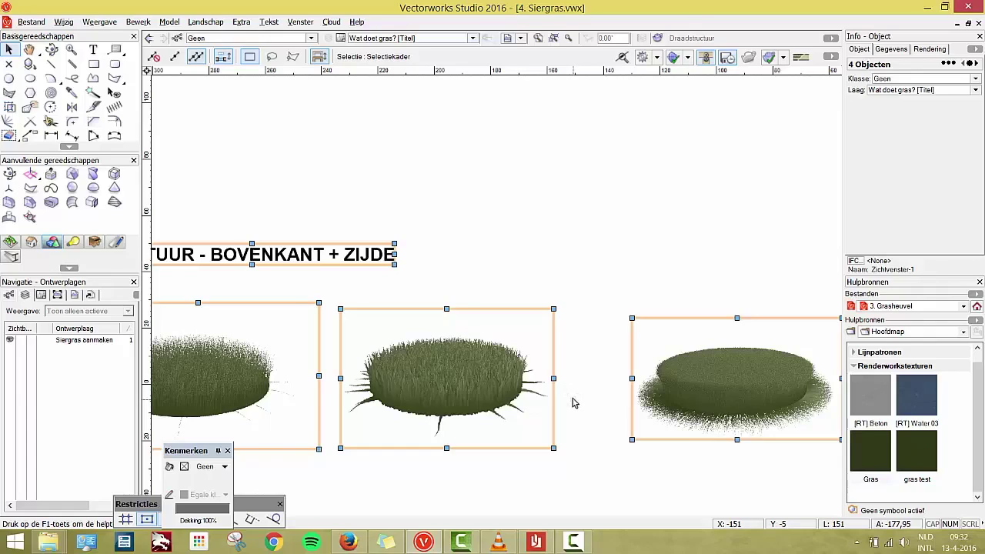
Examine the ornamental grass example from base shape and image settings through the reference photo to the rendered plant.
scroll(539, 385, "down", 2)
key("h")
mouse_move(431, 431)
left_mouse_down()
mouse_move(438, 303)
mouse_move(416, 154)
left_mouse_up()
key("x")
middle_click_drag(418, 229, 446, 149)
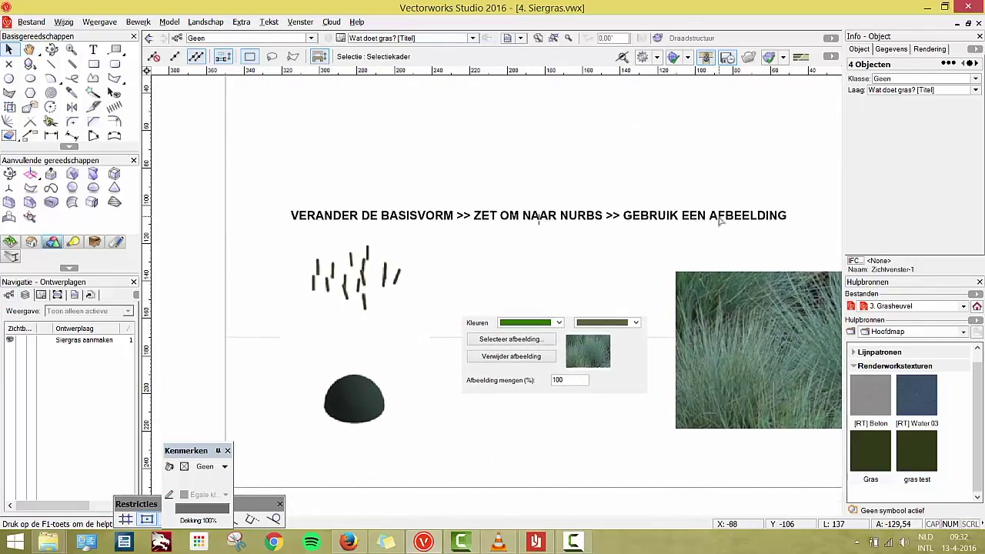
scroll(404, 393, "up", 2)
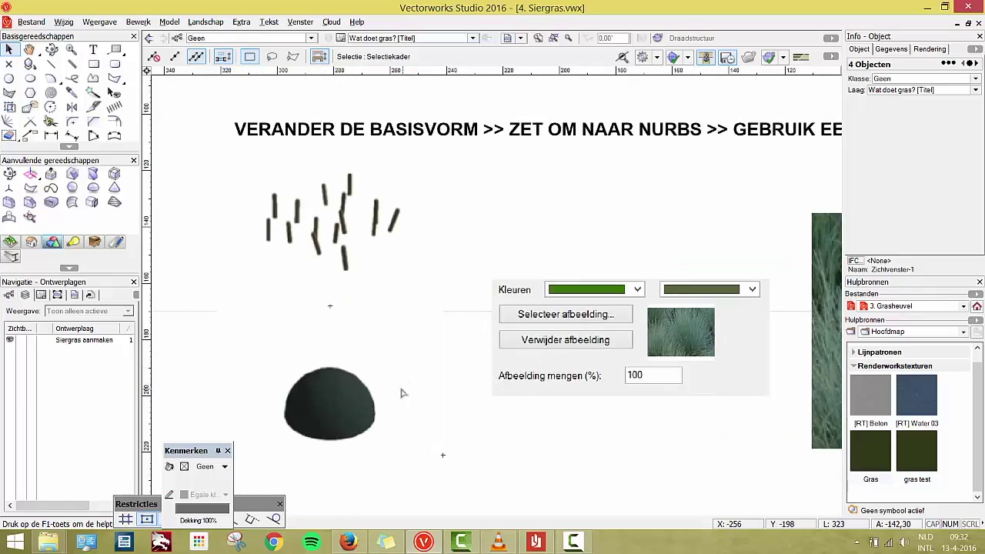
middle_click_drag(378, 387, 409, 337)
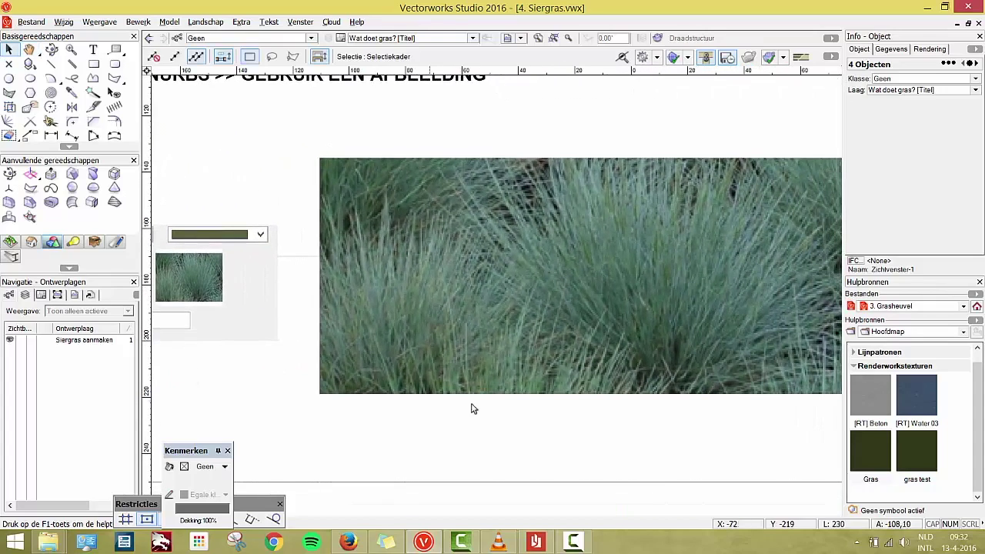
middle_click_drag(605, 414, 541, 405)
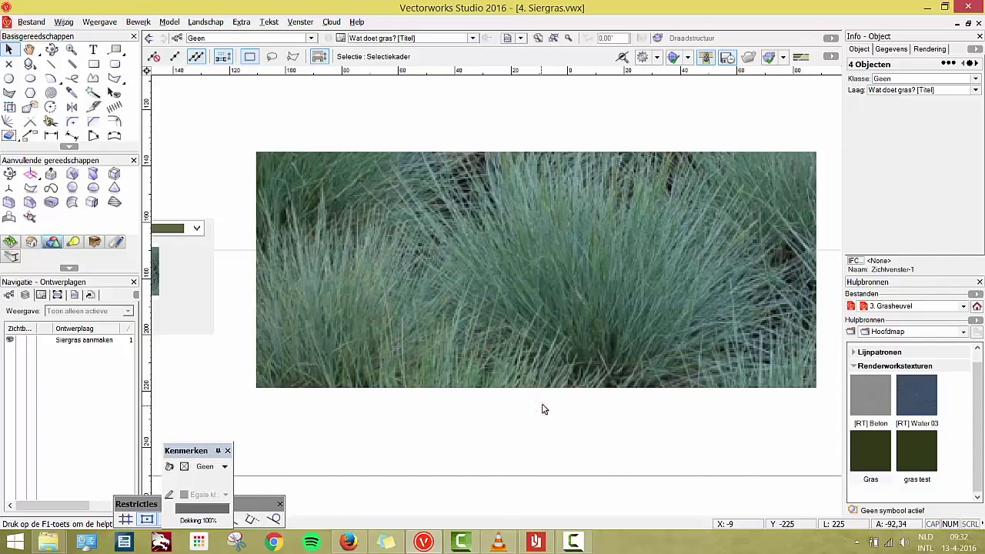
key("h")
left_click_drag(708, 411, 268, 351)
key("x")
middle_click_drag(524, 281, 435, 332)
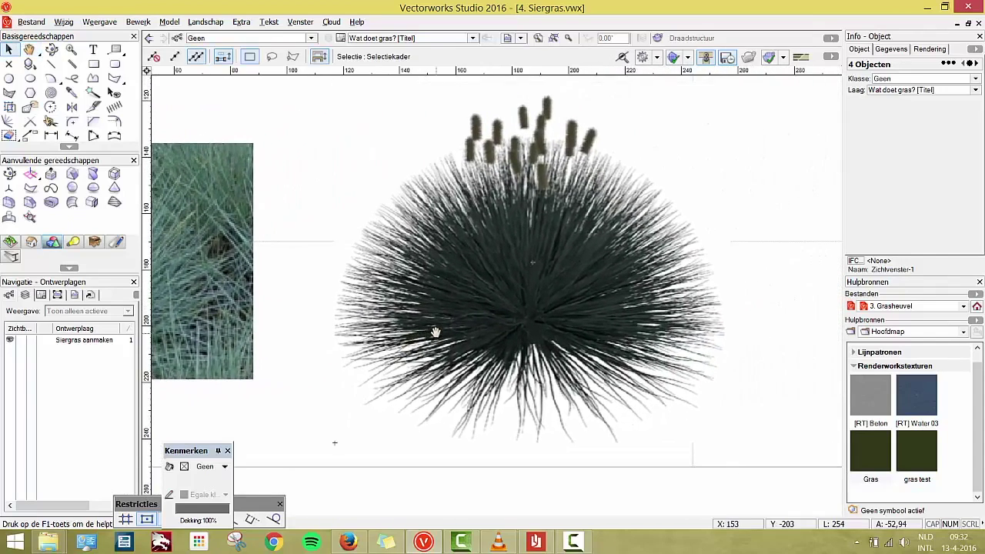
Activate the Siergras aanmaken design layer and draw a hemisphere by radius at the origin with a radius of 75.
double_click(97, 344)
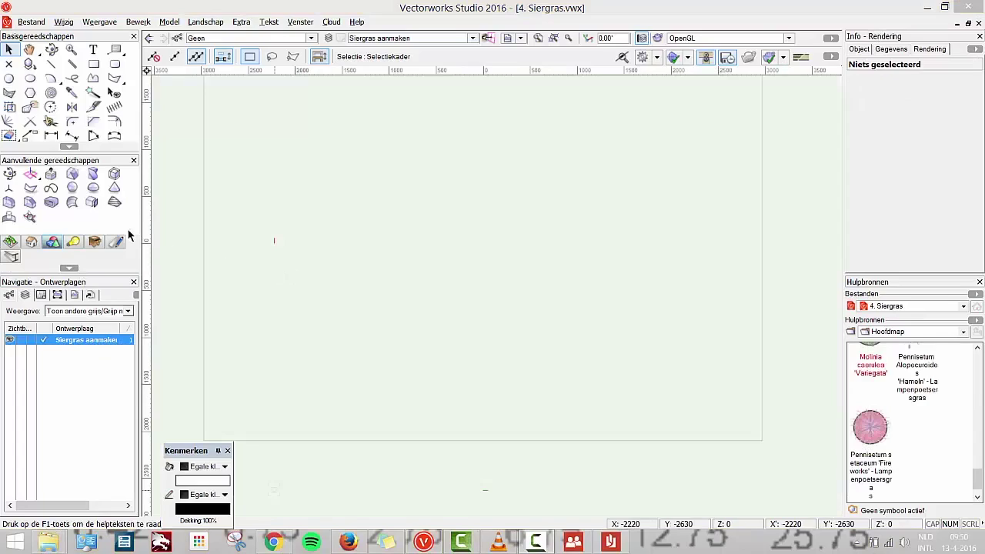
left_click(94, 189)
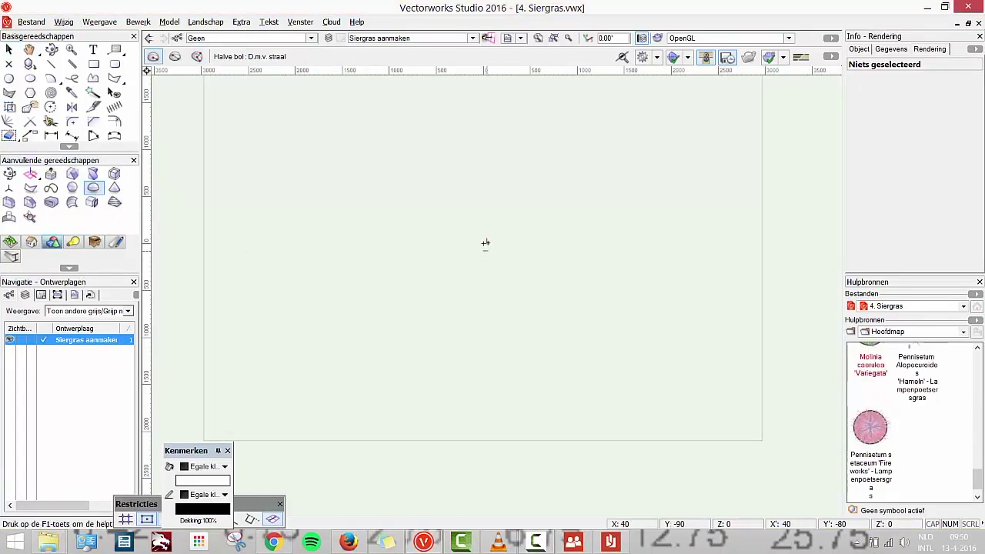
left_click(483, 243)
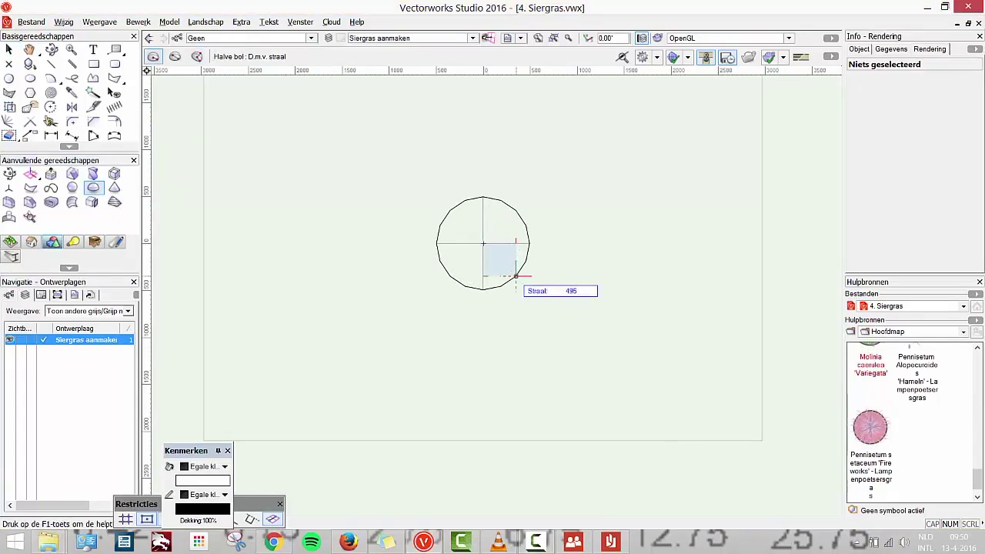
type("75")
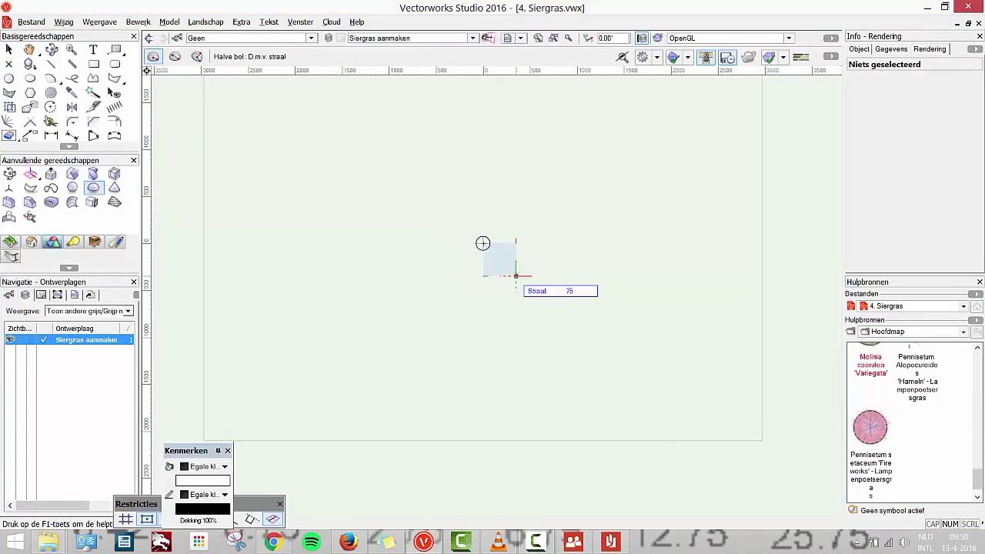
key("Return")
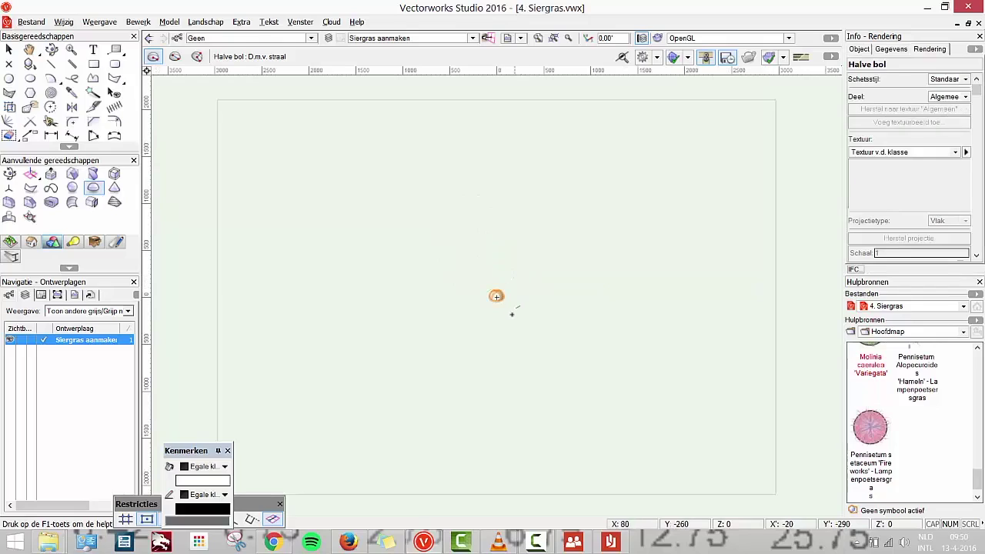
scroll(488, 295, "up", 5)
scroll(493, 308, "up", 2)
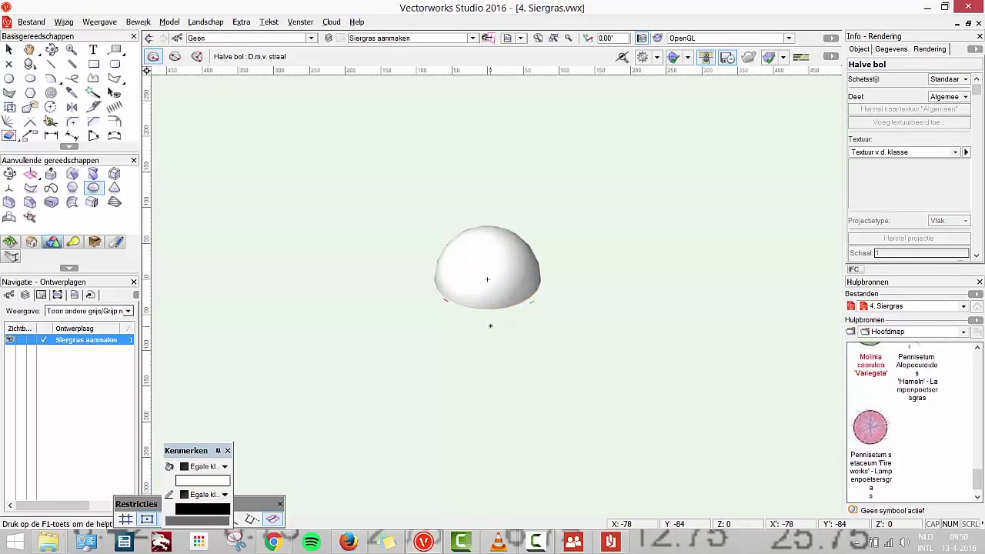
middle_click_drag(492, 308, 446, 298)
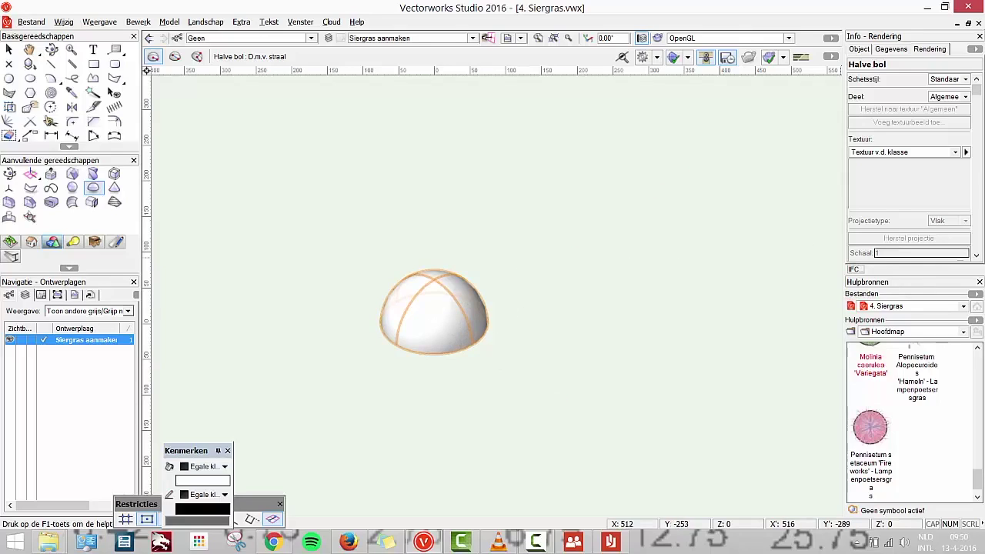
Create a new Renderworks texture named Siergras A and set its colour component to Gras.
right_click(927, 429)
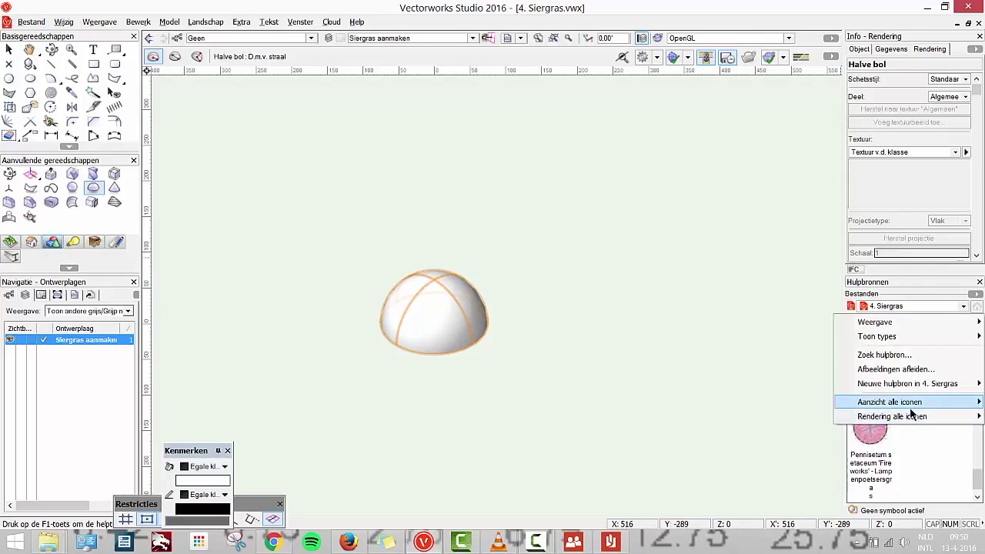
mouse_move(914, 384)
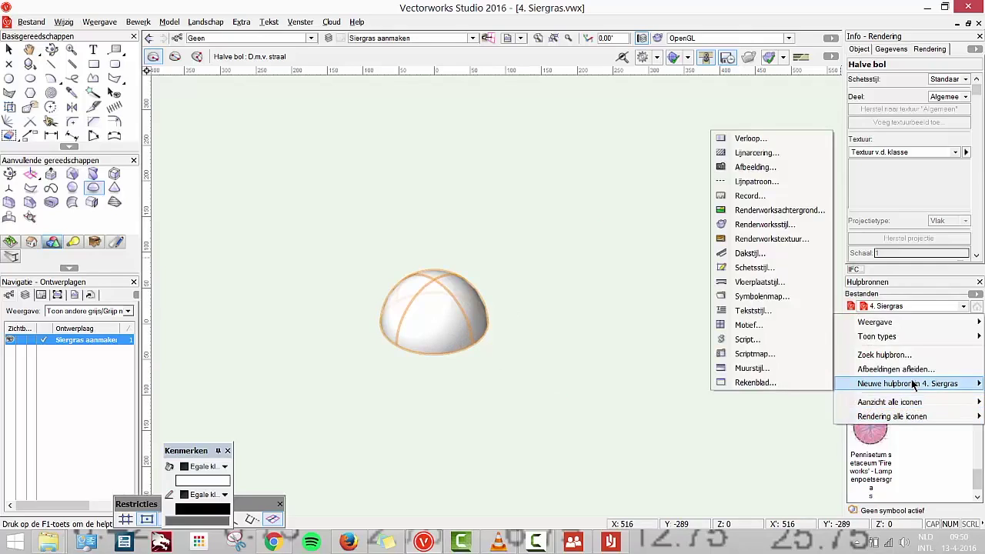
left_click(766, 240)
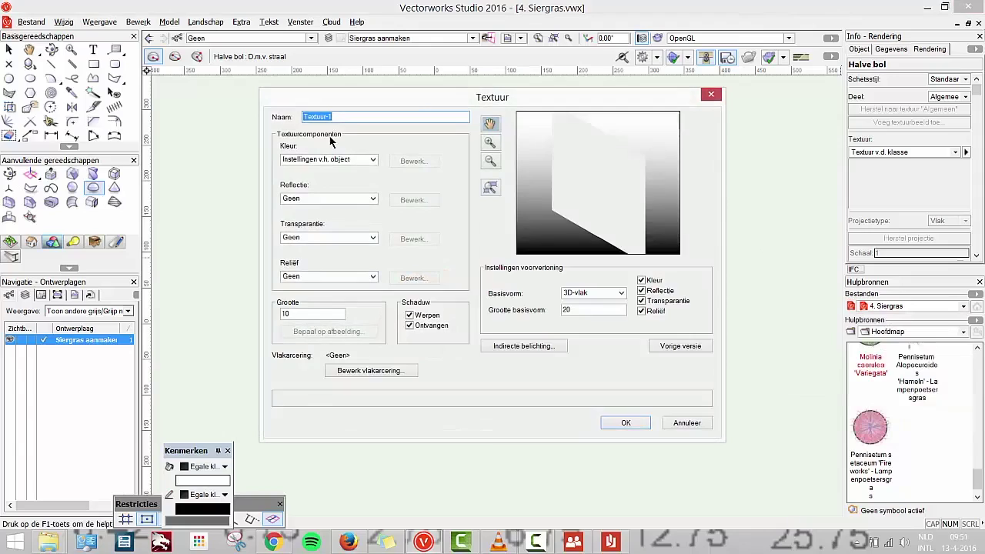
type("Sier")
type("gras A")
left_click(326, 160)
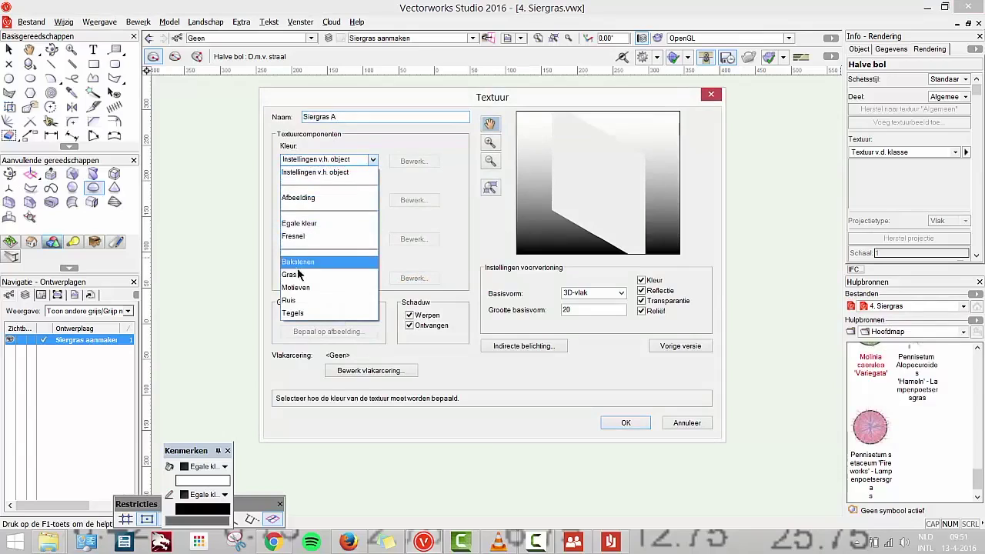
left_click(327, 273)
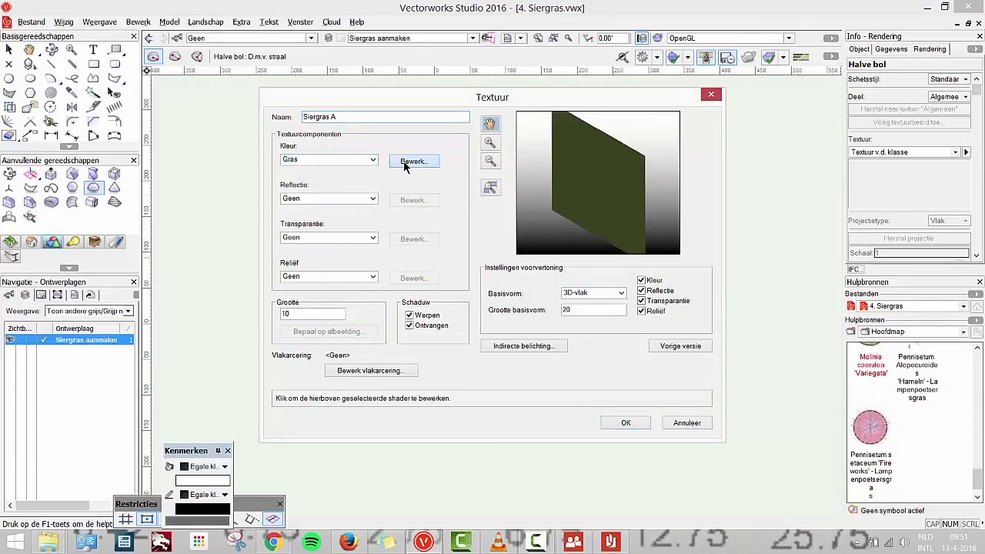
Edit the Gras colour component and import the Groen-gras image from the Gebruikersdagen - Tuin folder for the blades.
left_click(404, 160)
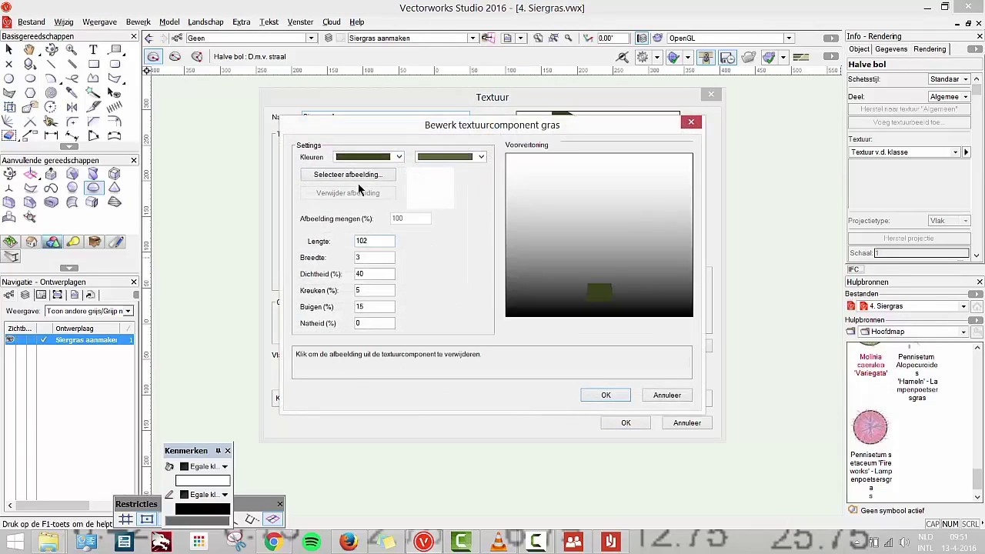
left_click(370, 176)
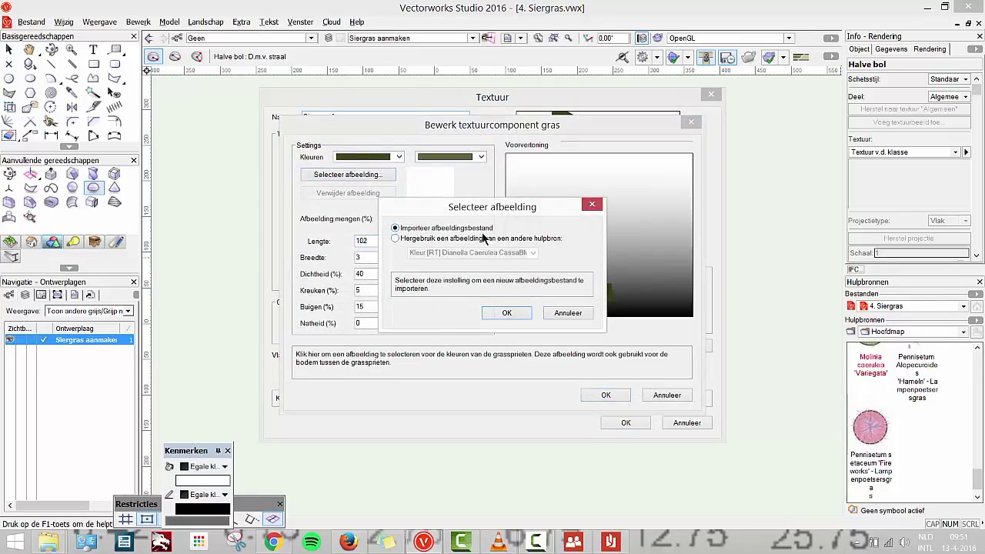
left_click(500, 314)
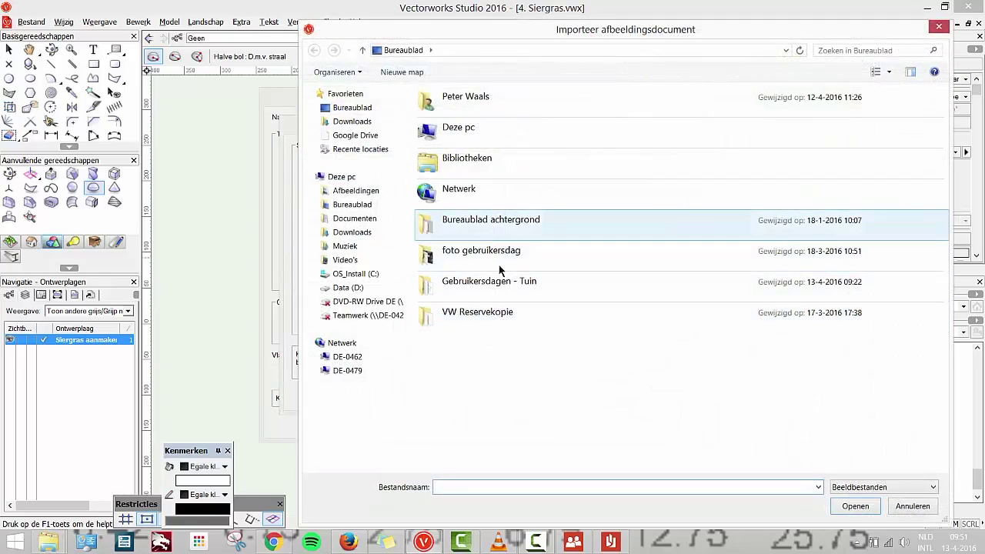
double_click(483, 285)
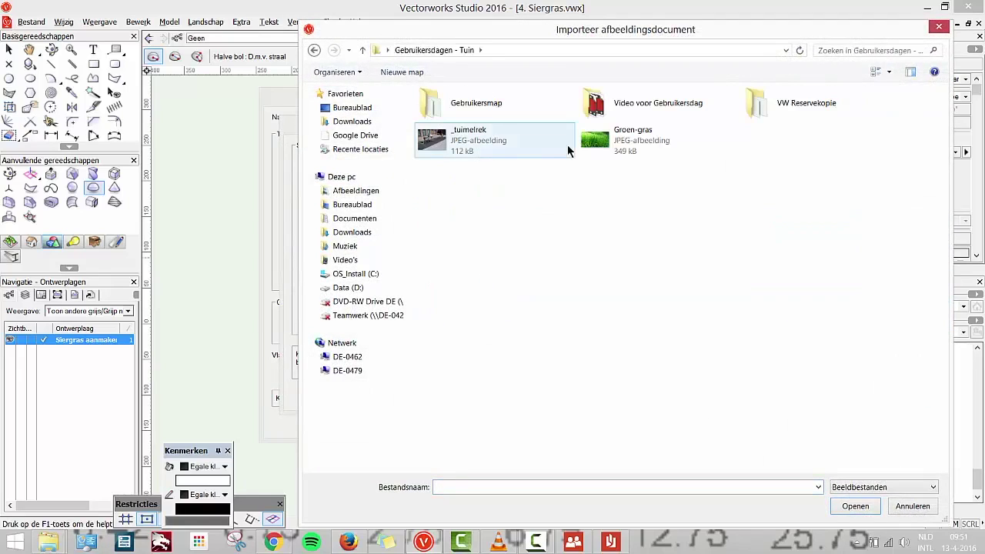
left_click(600, 145)
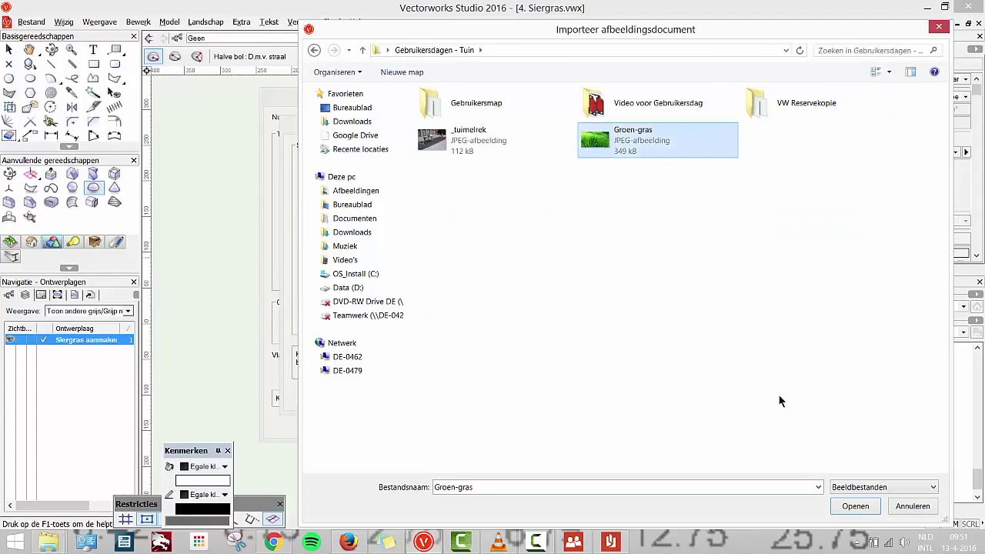
left_click(855, 505)
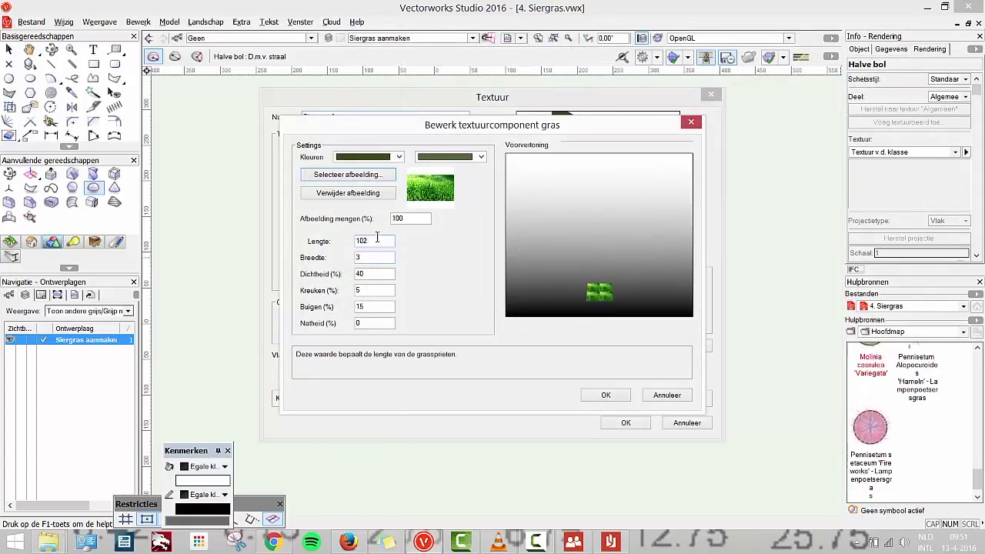
Set the grass Lengte to 130, Breedte 4, Dichtheid 90%, Buigen 35% and Natheid 30%, and accept the texture.
double_click(378, 240)
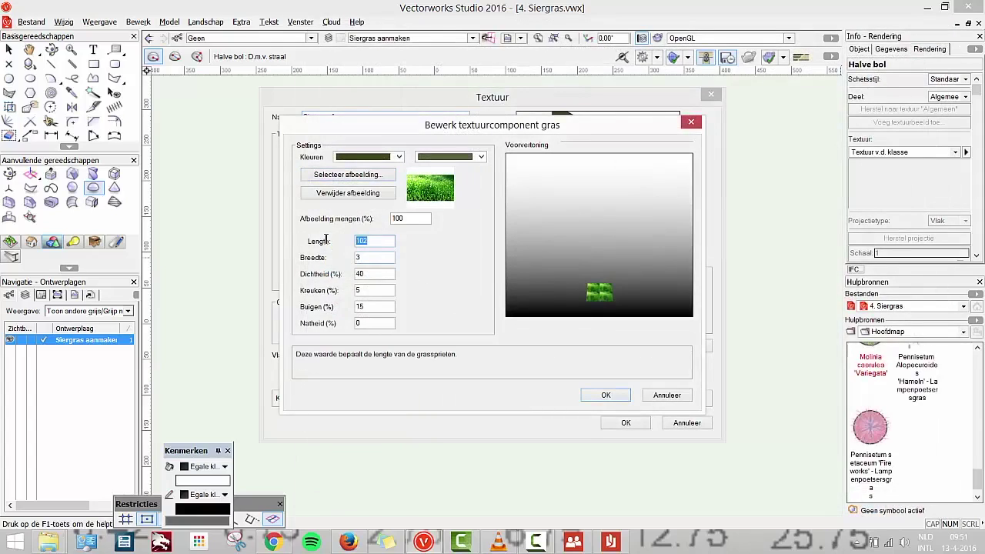
type("130")
key("Tab")
type("4")
key("Tab")
type("9")
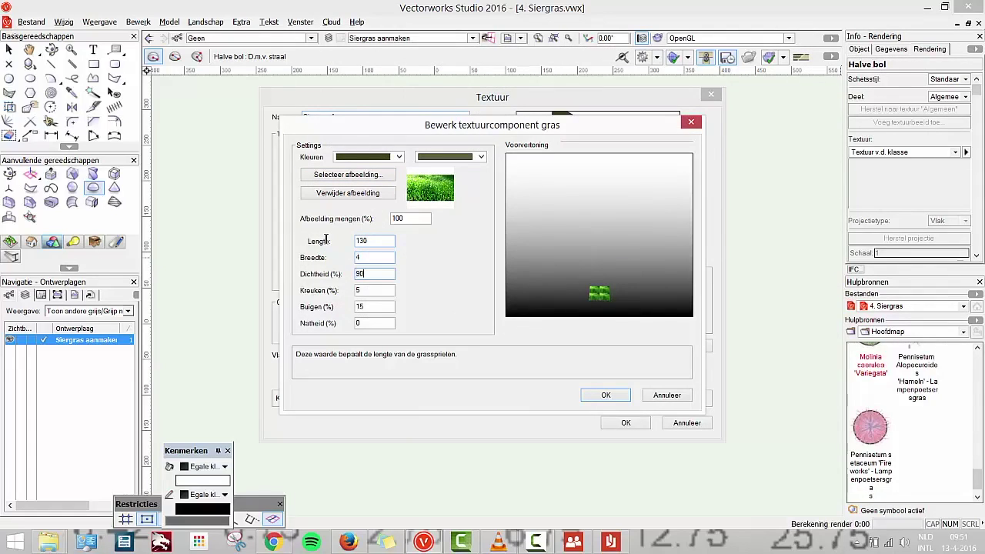
key("Tab")
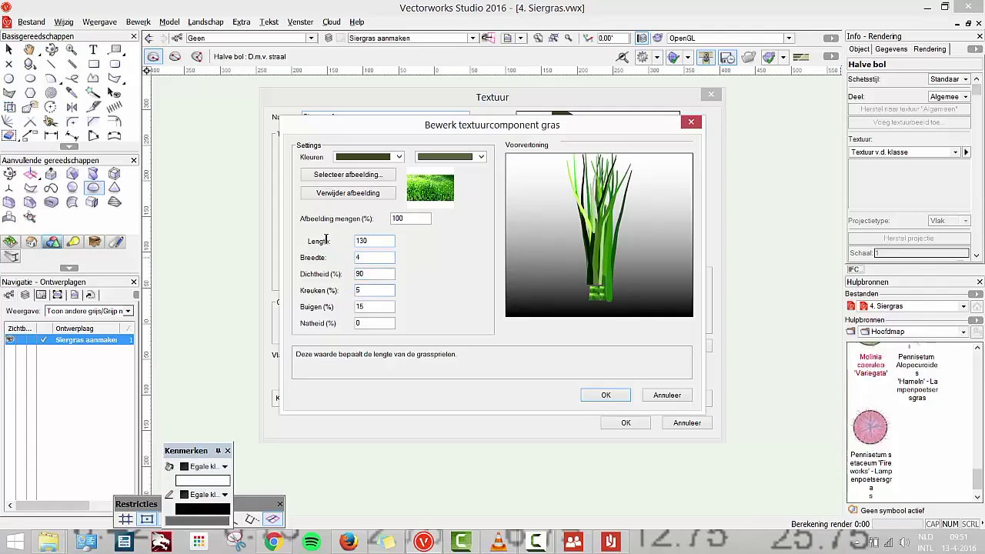
key("Tab")
type("35")
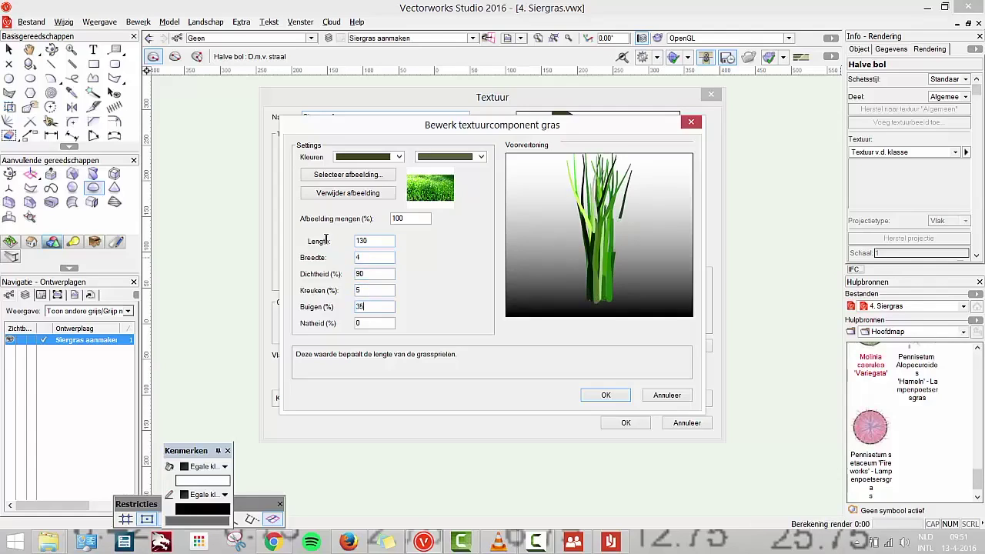
key("Tab")
type("30")
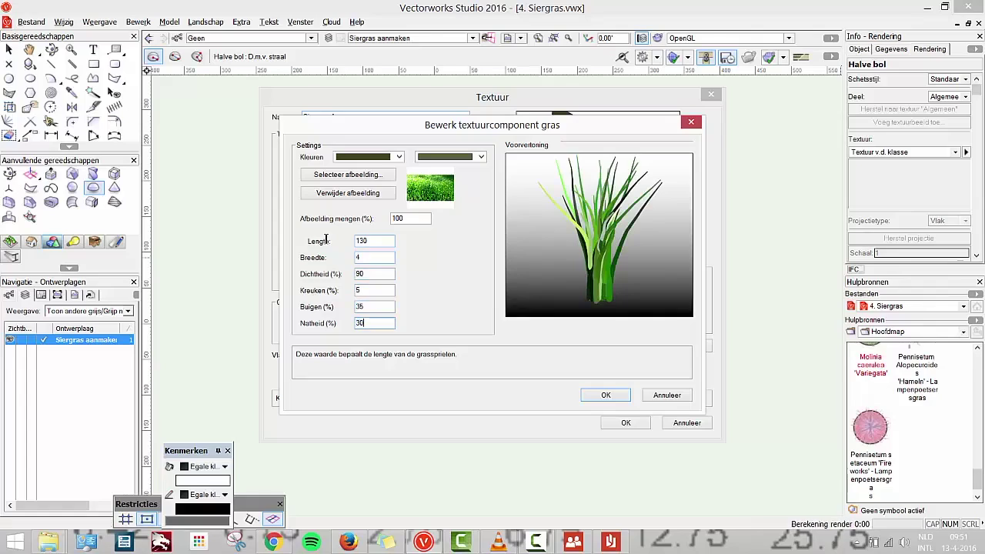
left_click(606, 395)
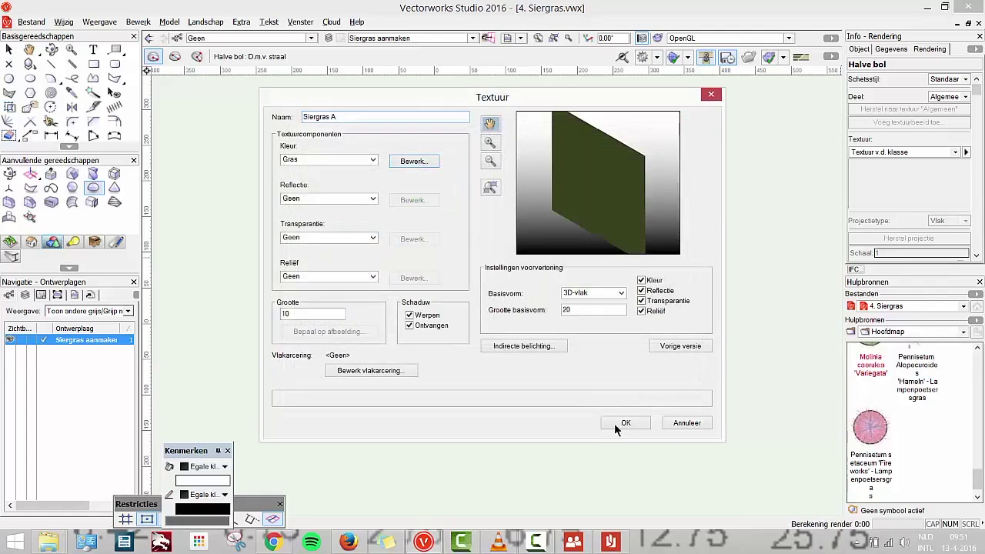
left_click(624, 423)
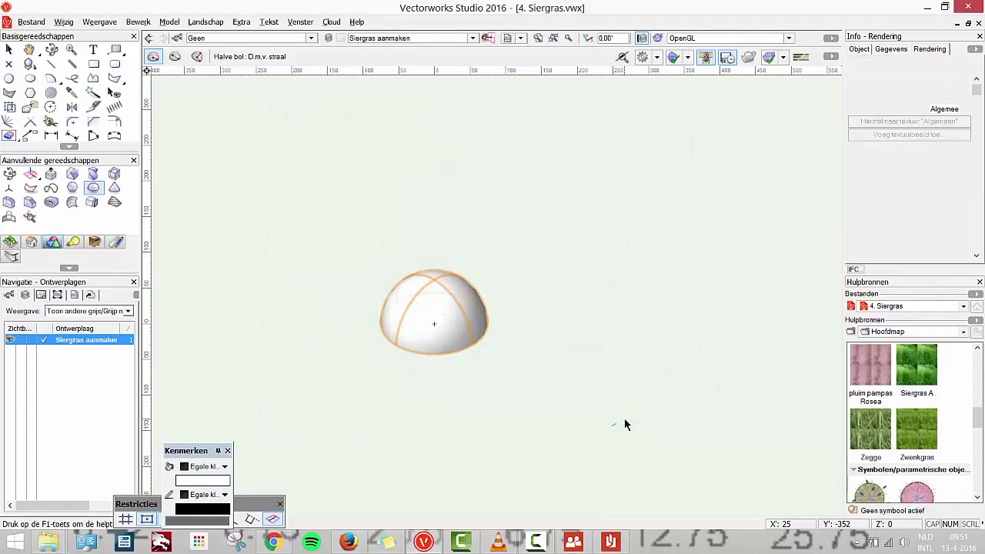
Apply the Siergras A texture to the hemisphere and render it with Renderworks op maat.
left_click_drag(913, 373, 438, 302)
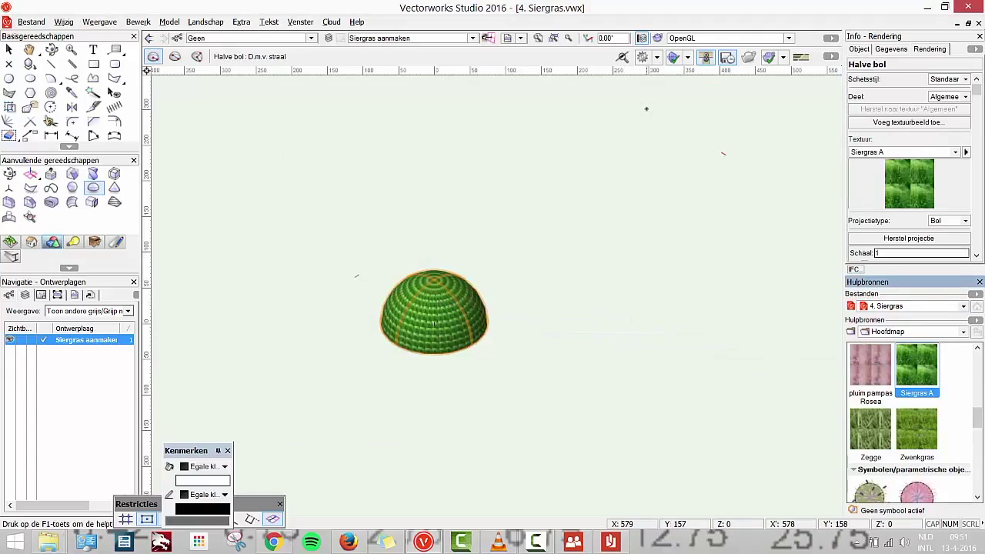
left_click(715, 39)
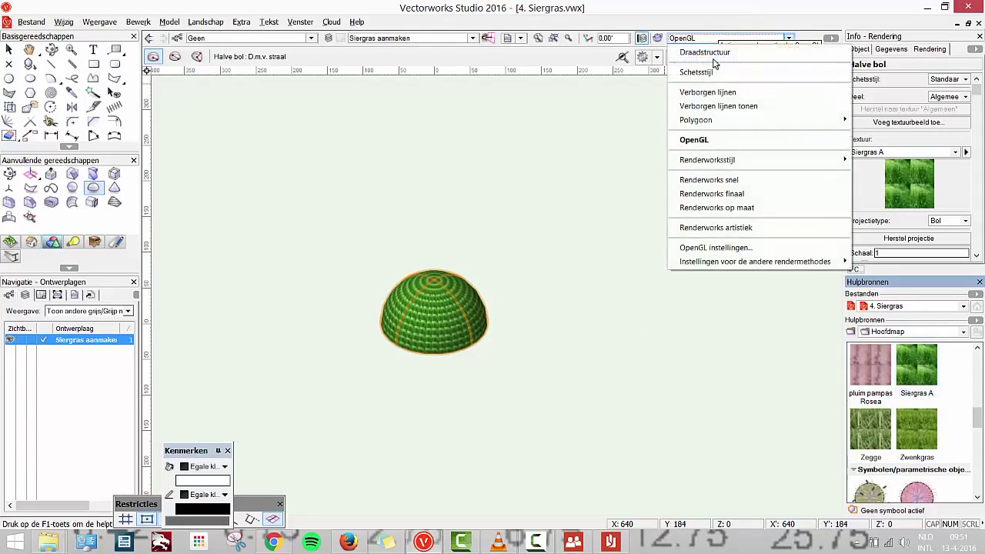
left_click(704, 208)
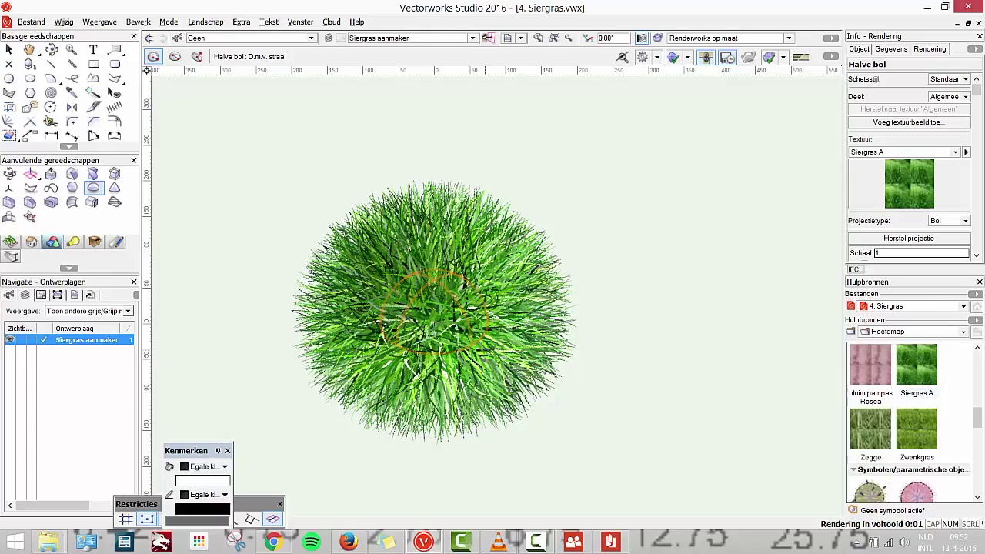
Convert the textured hemisphere to a group of NURBS surfaces and inspect the rendered grass from the side.
left_click(139, 22)
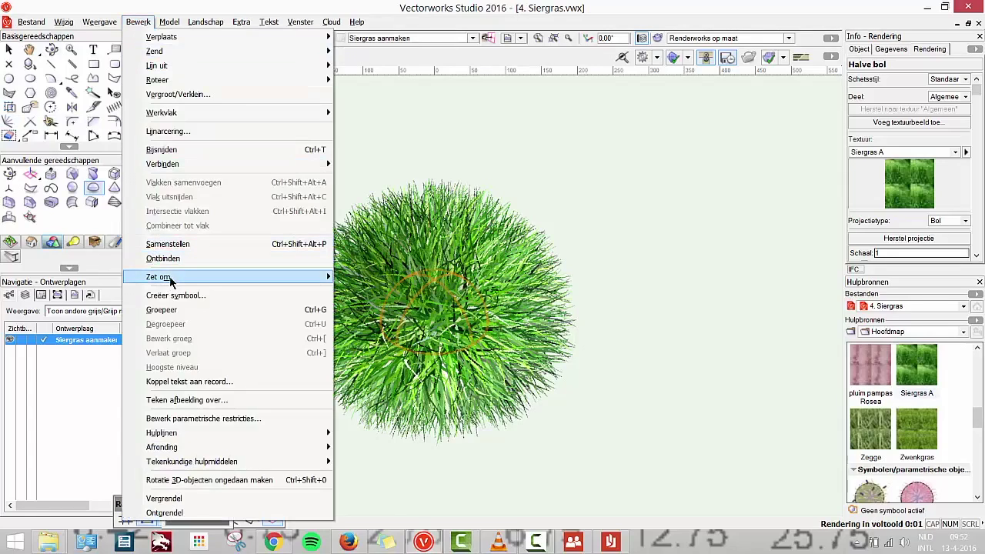
mouse_move(164, 277)
left_click(392, 415)
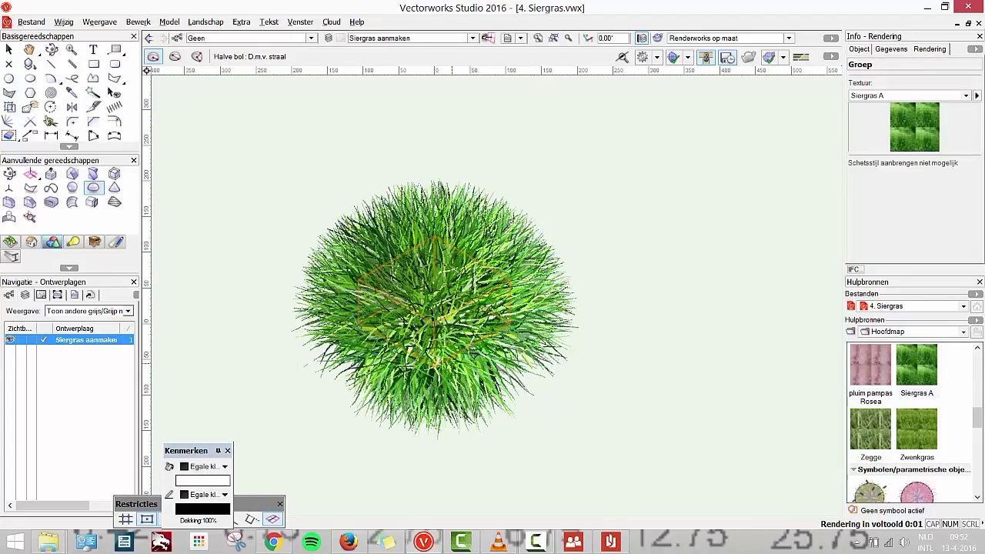
key("shift+c")
left_click_drag(451, 359, 444, 337)
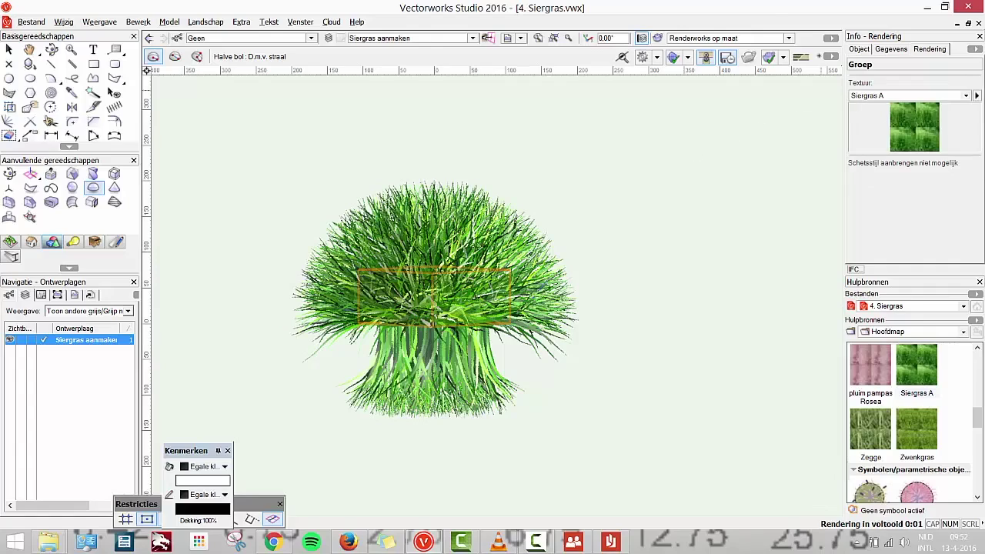
Switch the rendering to OpenGL and ungroup the converted hemisphere into separate NURBS surfaces.
left_click(729, 45)
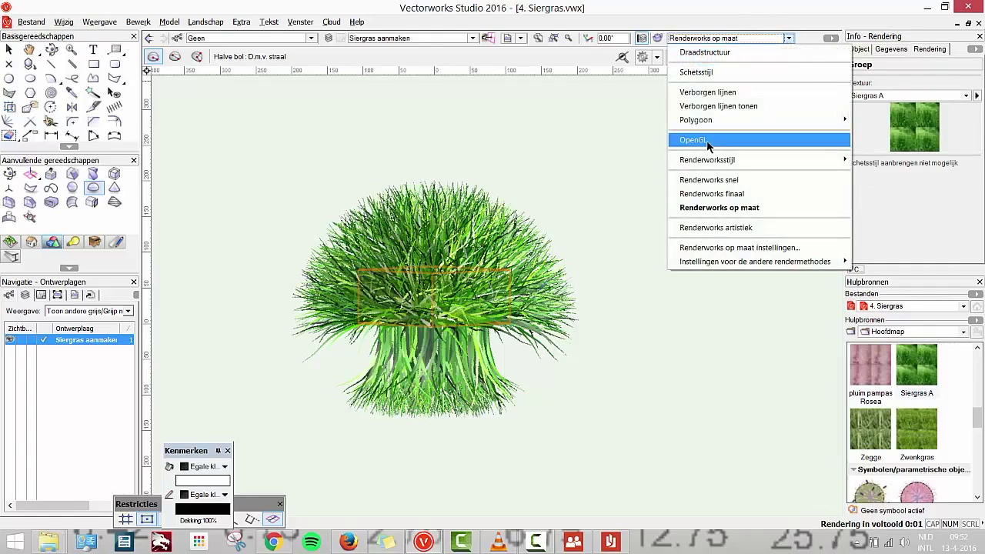
left_click(710, 144)
key("shift+c")
mouse_move(387, 323)
left_mouse_down()
mouse_move(385, 297)
mouse_move(383, 316)
left_mouse_up()
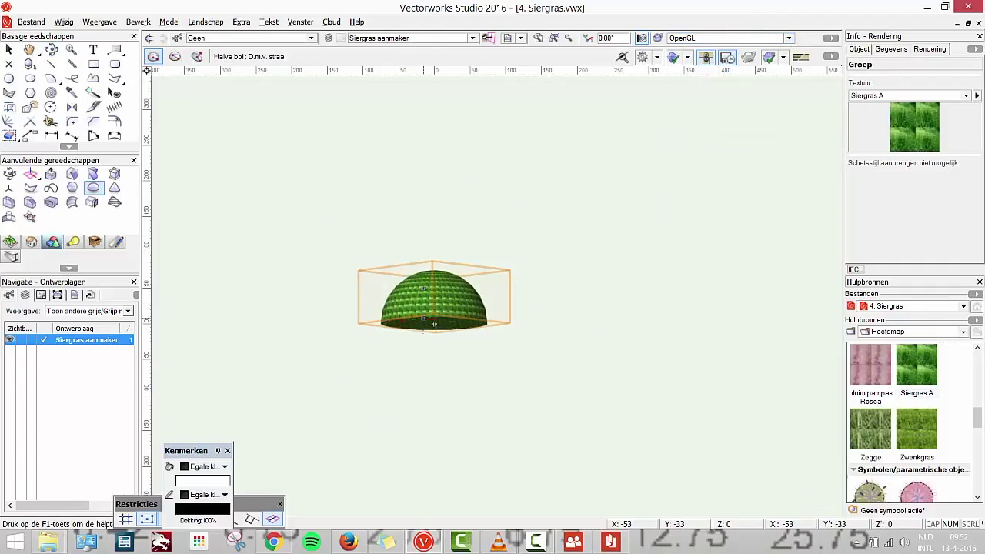
left_click(169, 22)
mouse_move(141, 25)
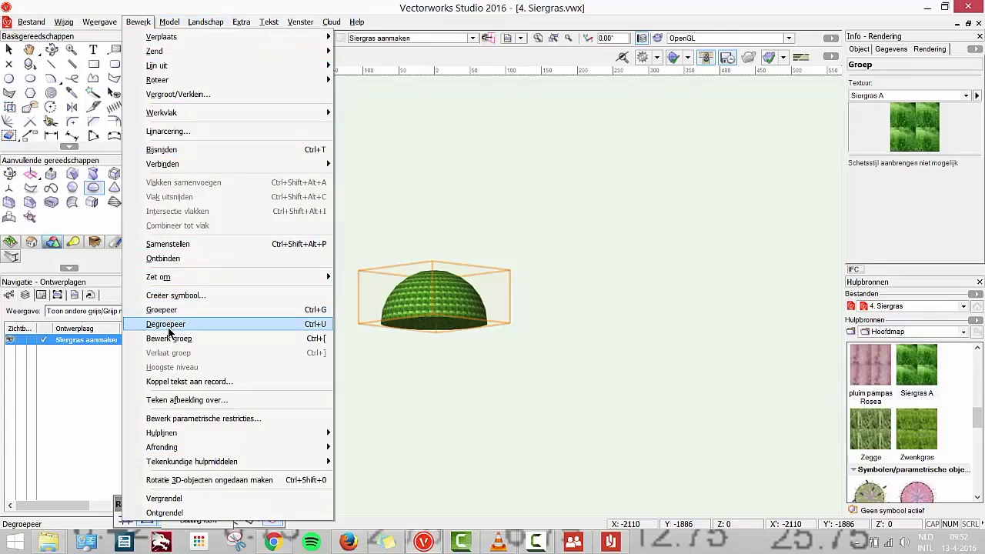
left_click(168, 325)
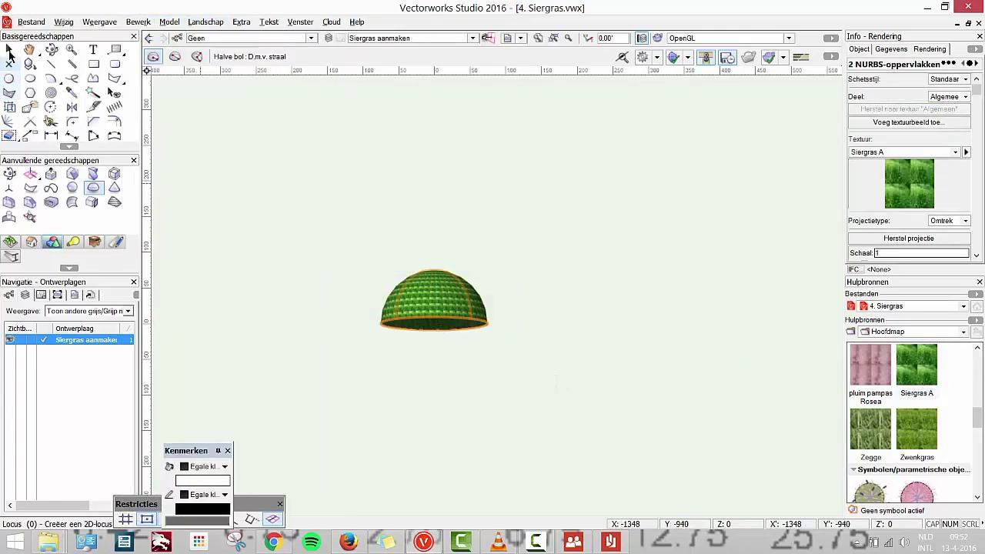
Select the flat NURBS surface at the base of the hemisphere and set its texture to Geen.
left_click(9, 48)
left_click_drag(505, 378, 348, 310)
key("shift+c")
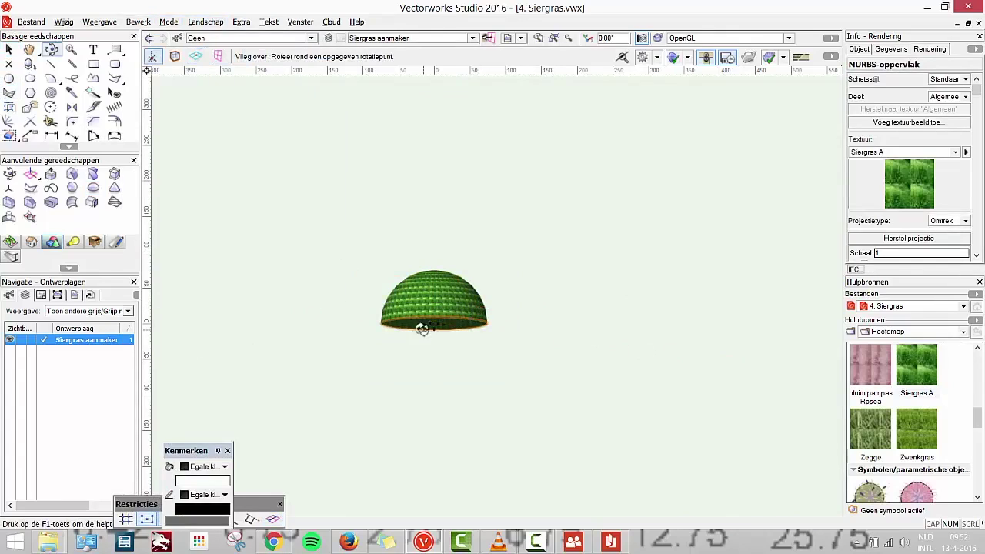
key("x")
scroll(416, 317, "up", 4)
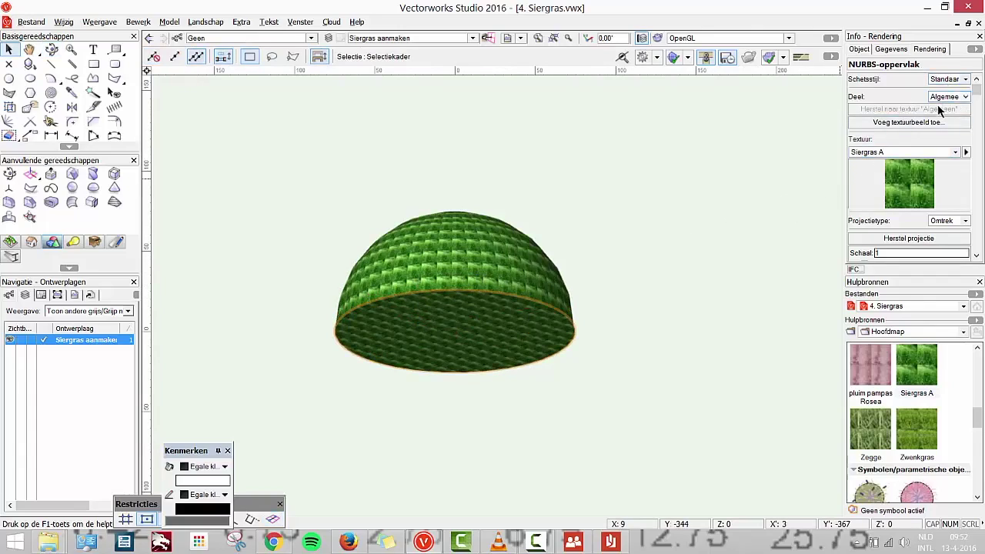
left_click(873, 152)
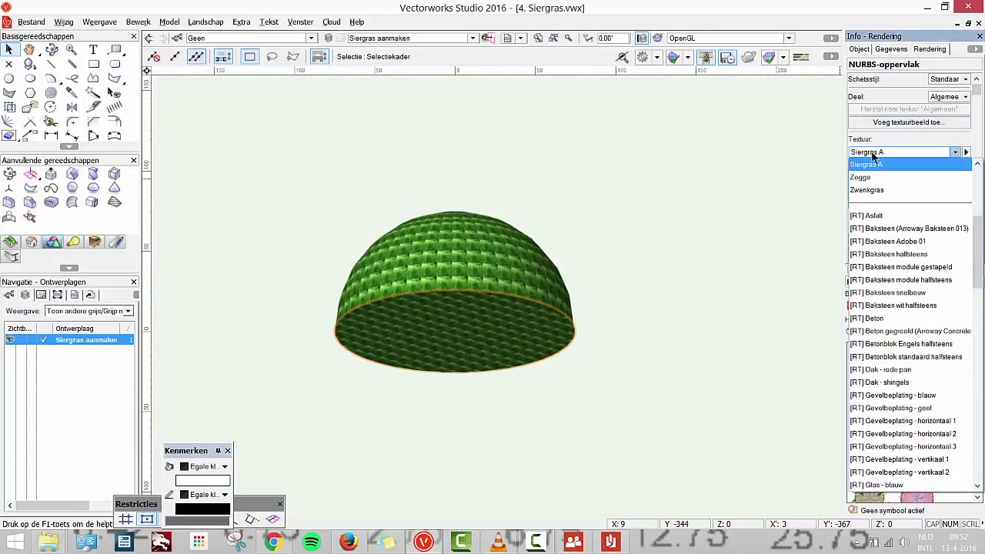
scroll(874, 166, "up", 4)
scroll(872, 167, "up", 3)
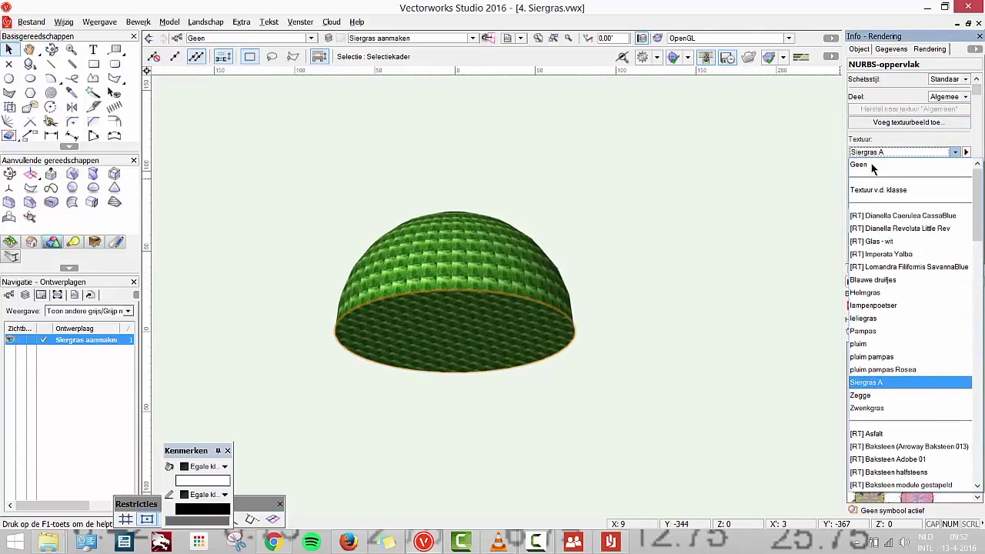
left_click(864, 164)
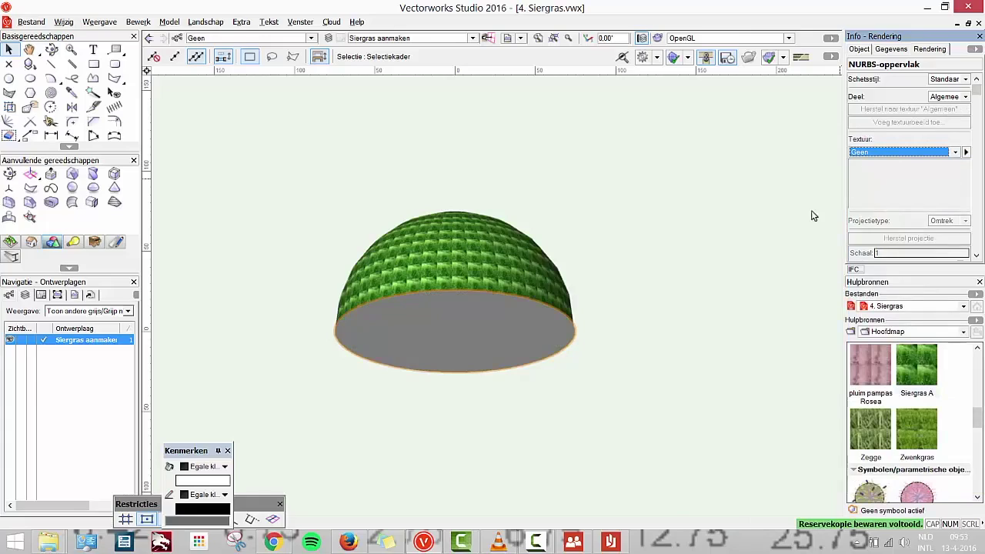
Deselect the base surface, turn the view to the side of the dome and render it with Renderworks op maat.
left_click(655, 251)
key("shift+c")
left_click_drag(460, 285, 456, 307)
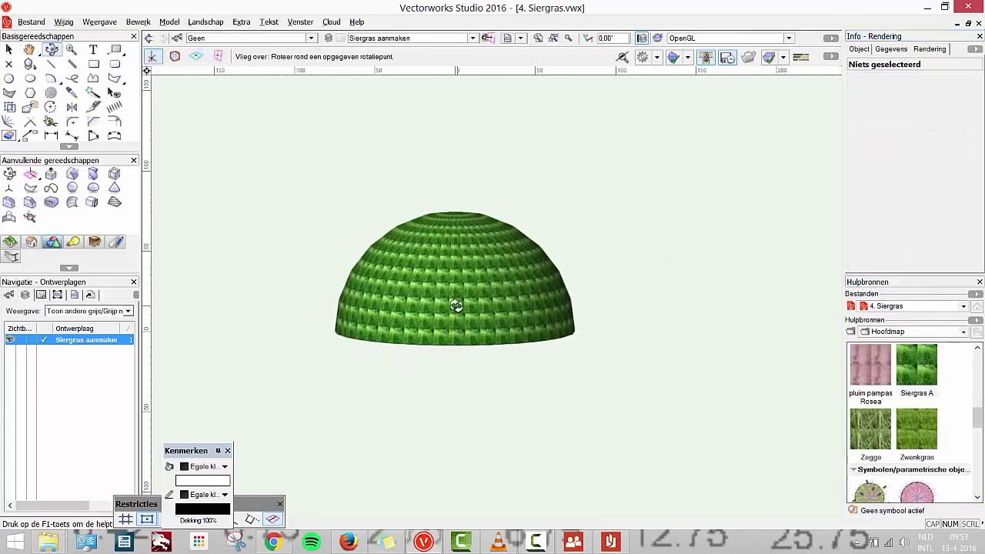
key("x")
scroll(455, 307, "down", 2)
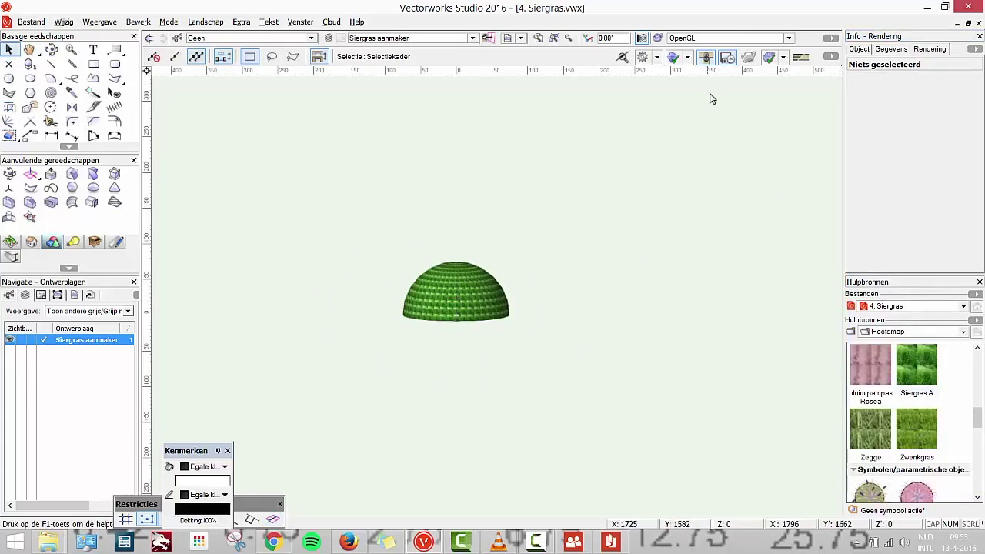
left_click(708, 38)
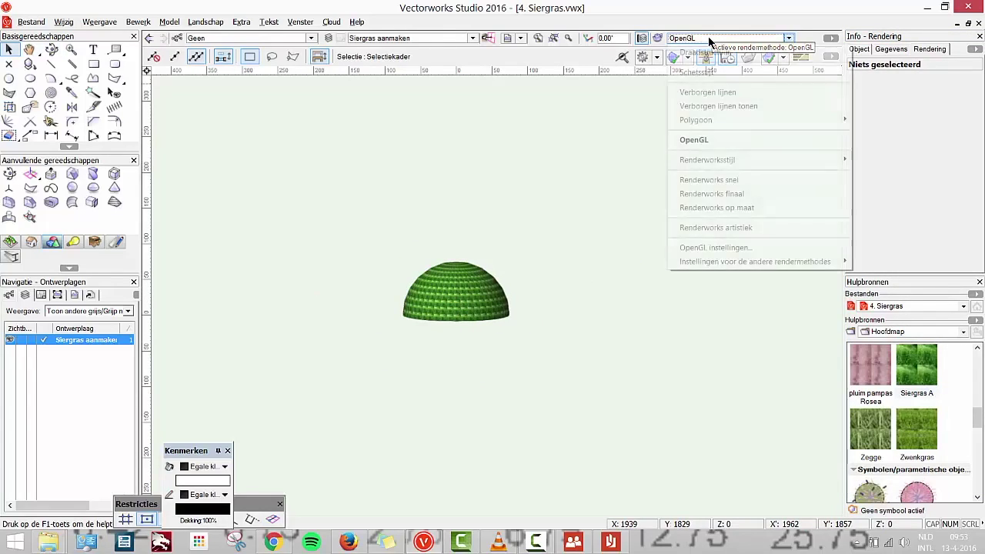
left_click(689, 207)
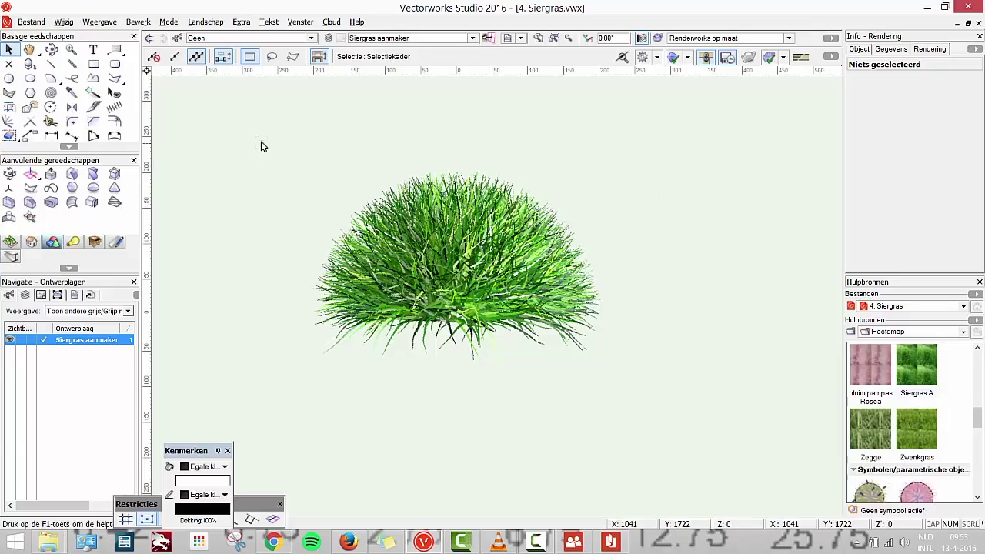
Select both NURBS surfaces of the hemisphere and create a symbol named Siergras B from them in 4. Siergras.vwx.
left_click(139, 22)
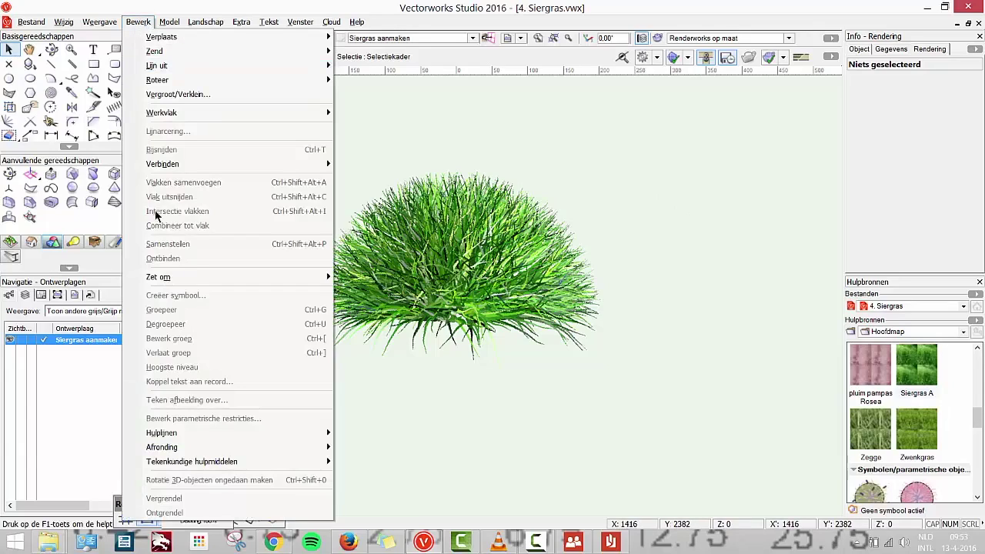
left_click(439, 347)
left_click_drag(700, 424, 234, 134)
left_click(137, 23)
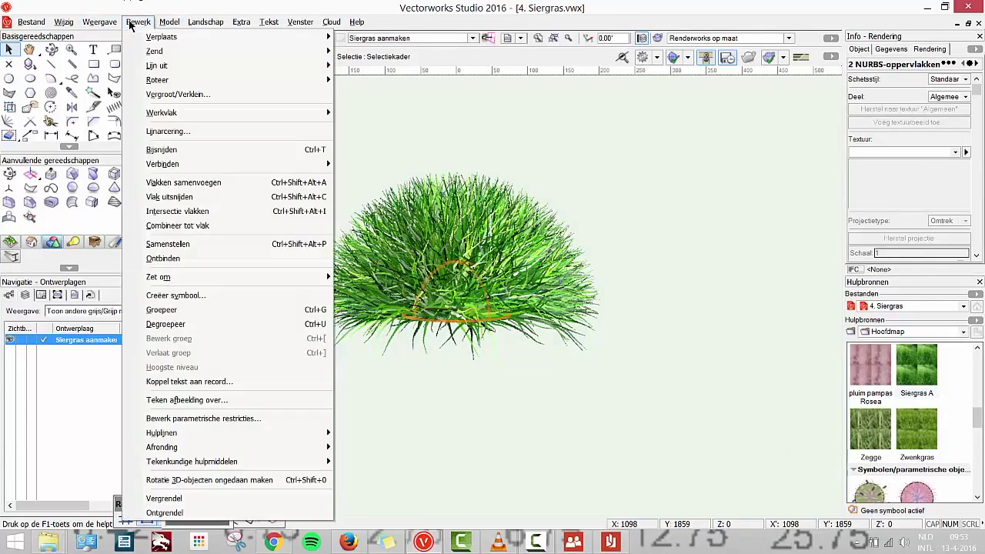
left_click(168, 294)
type("Siergras B")
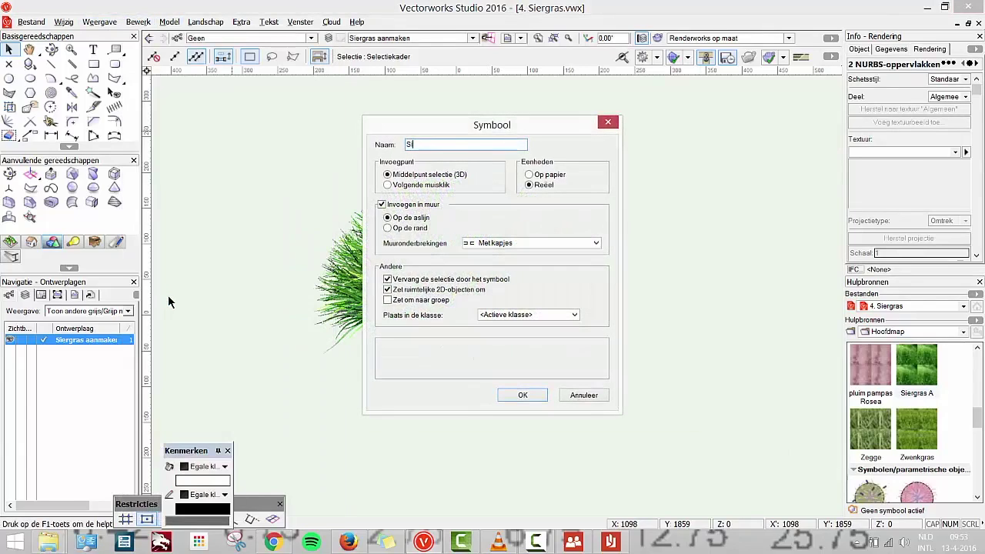
left_click(522, 395)
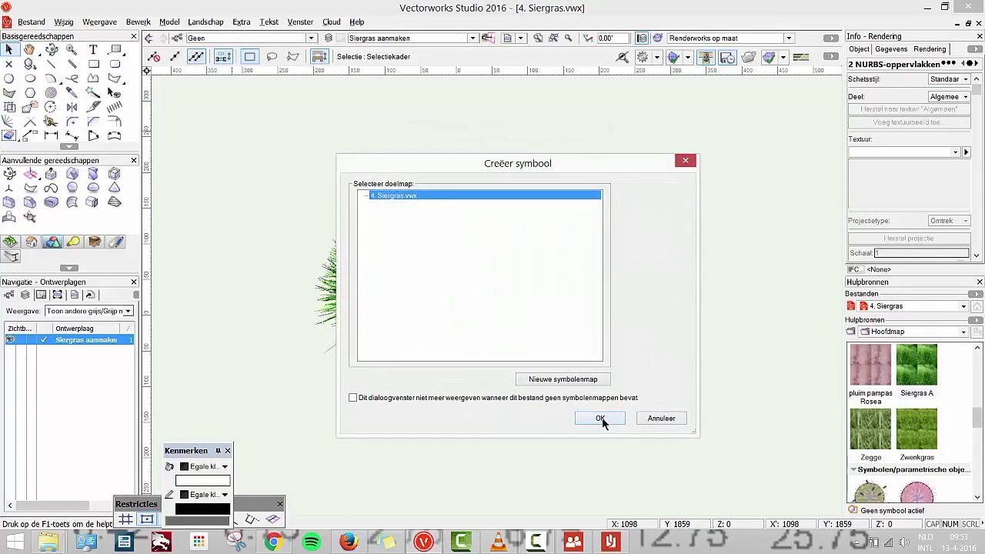
left_click(600, 419)
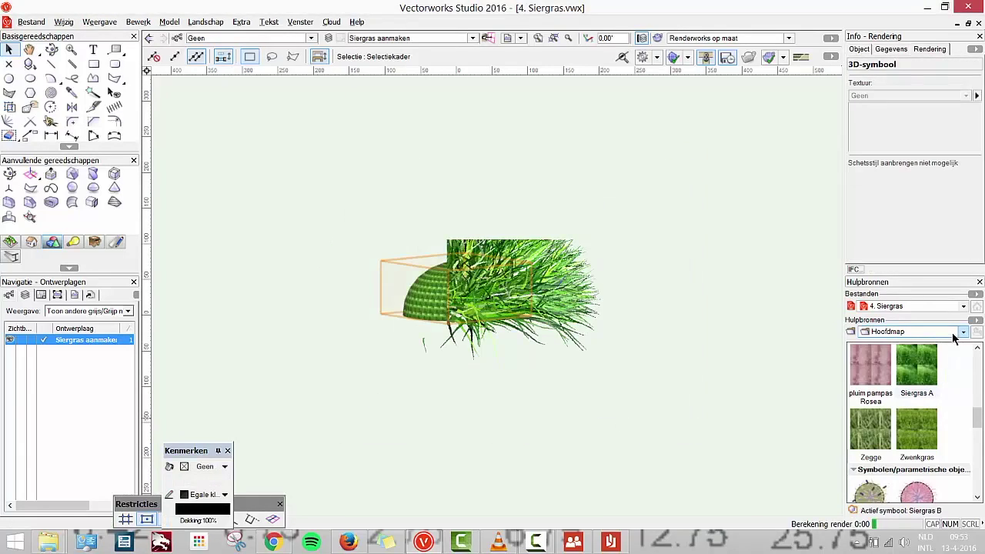
Open the export options for the Siergras B symbol and go through the favourite library files, such as Siergrassen.vwx, as export targets.
scroll(955, 442, "down", 1)
scroll(953, 443, "down", 7)
scroll(952, 443, "down", 5)
scroll(952, 444, "down", 1)
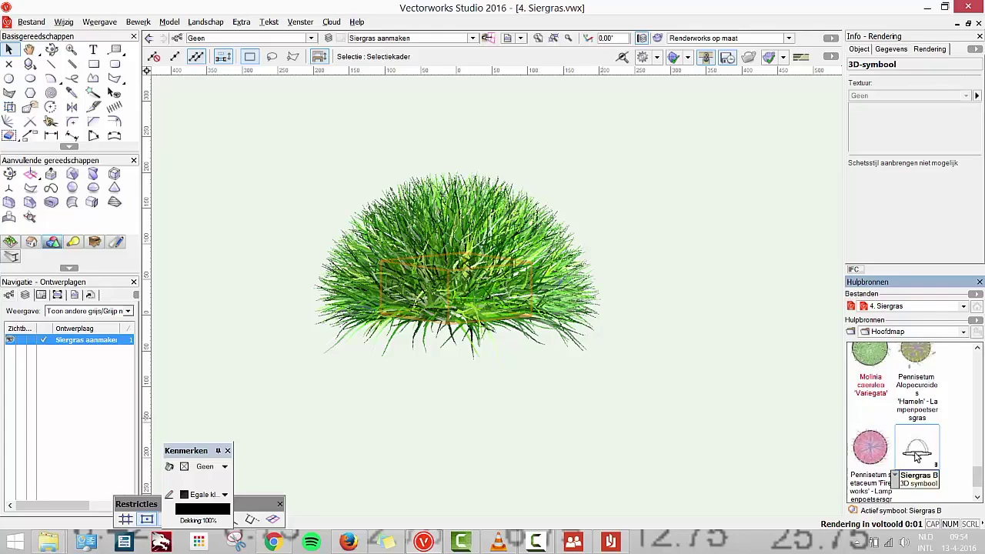
right_click(915, 456)
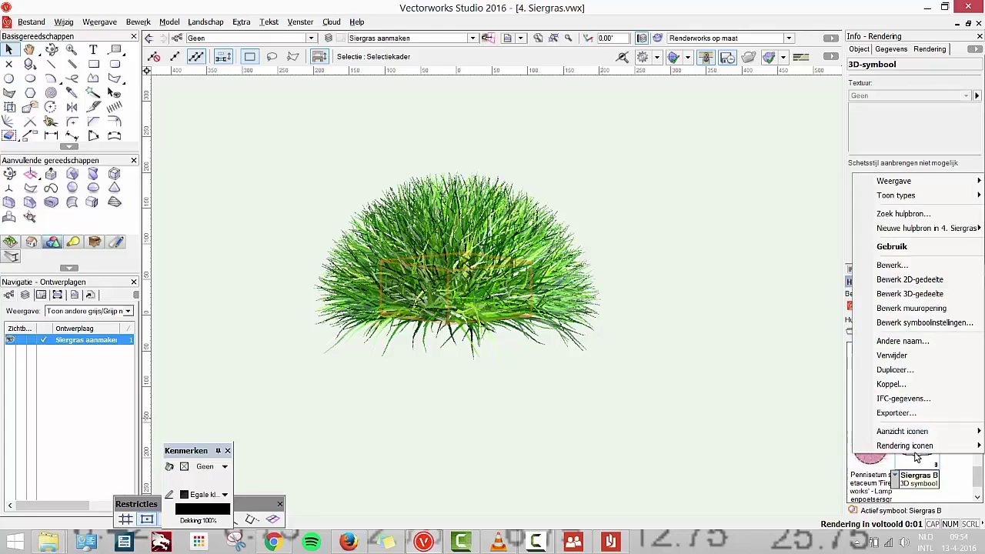
left_click(901, 413)
left_click(448, 240)
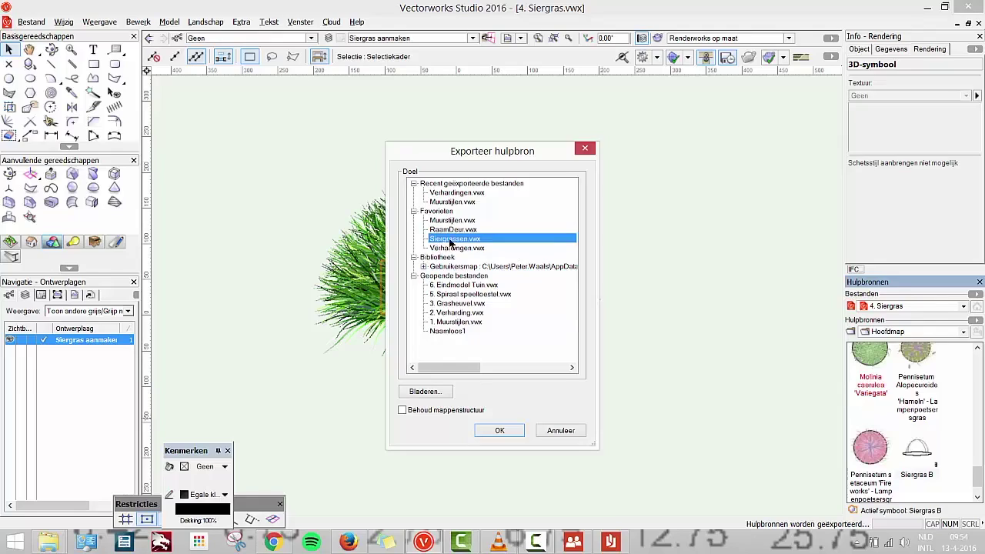
left_click(458, 221)
left_click(454, 230)
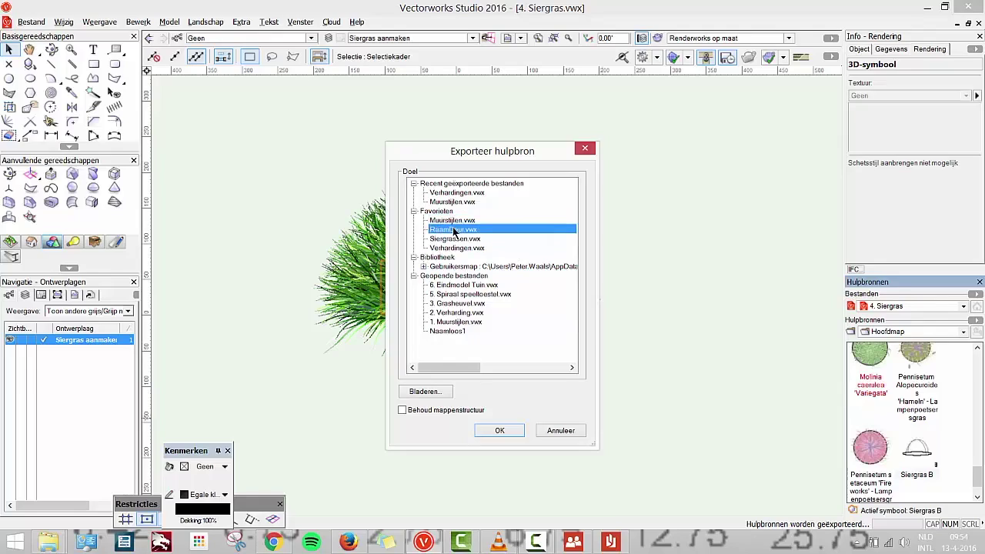
left_click(451, 240)
left_click(454, 247)
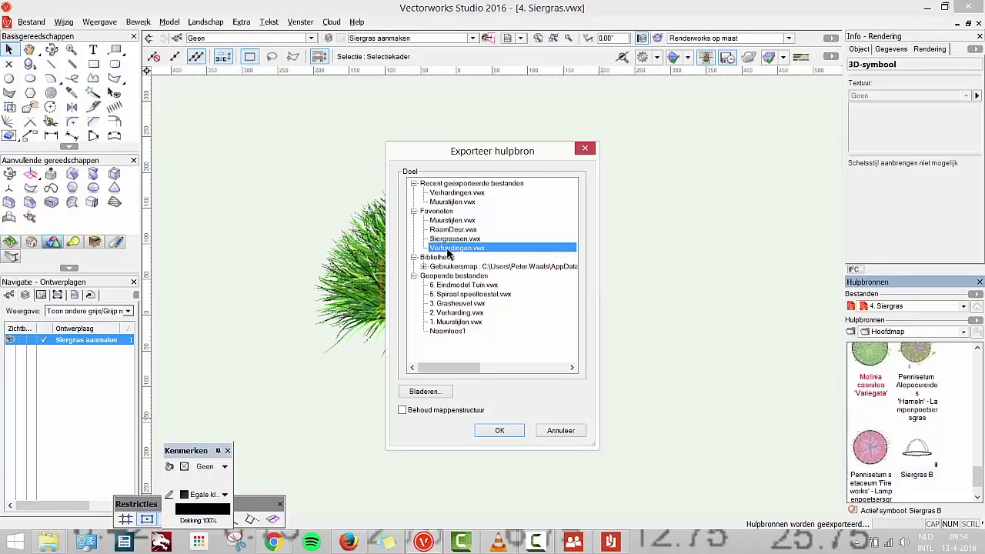
left_click(609, 543)
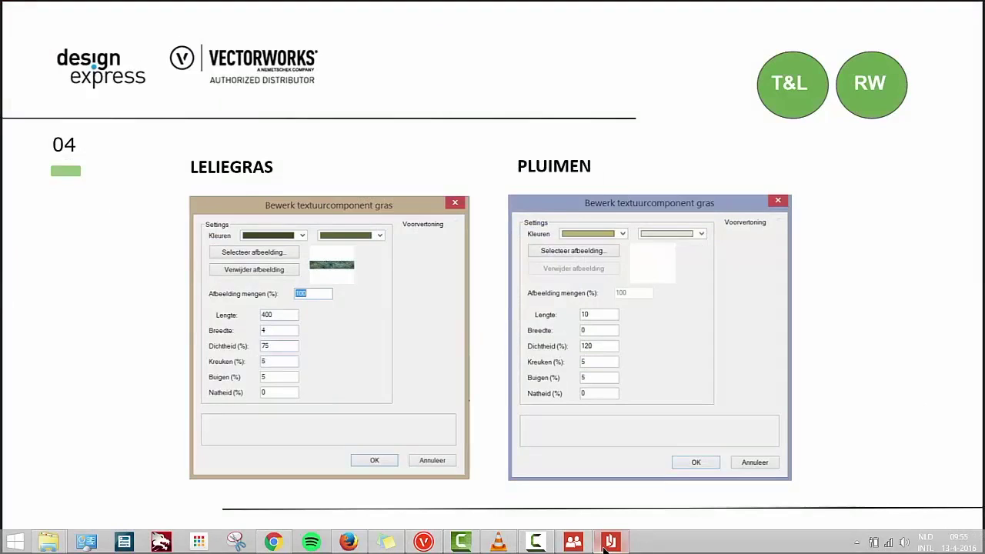
key("Right")
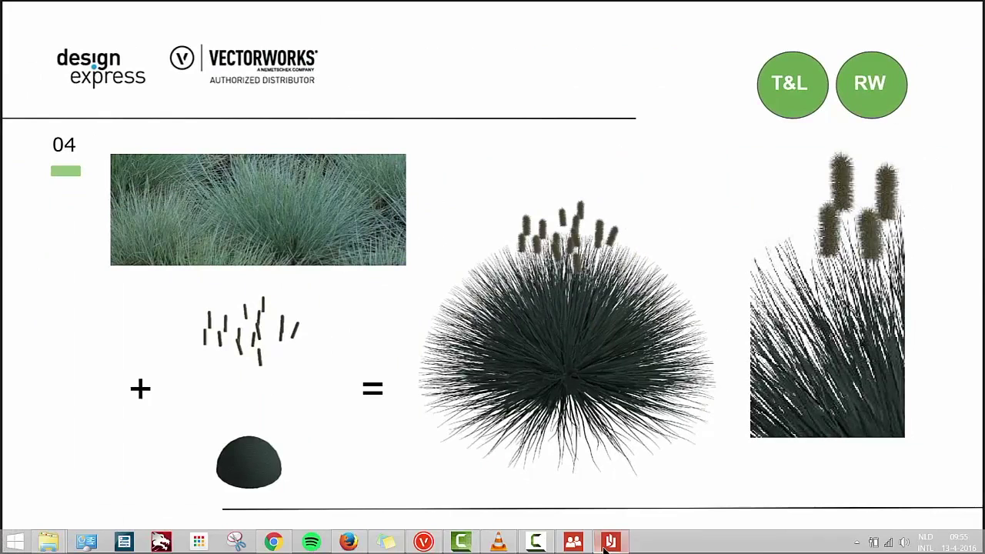
key("Right")
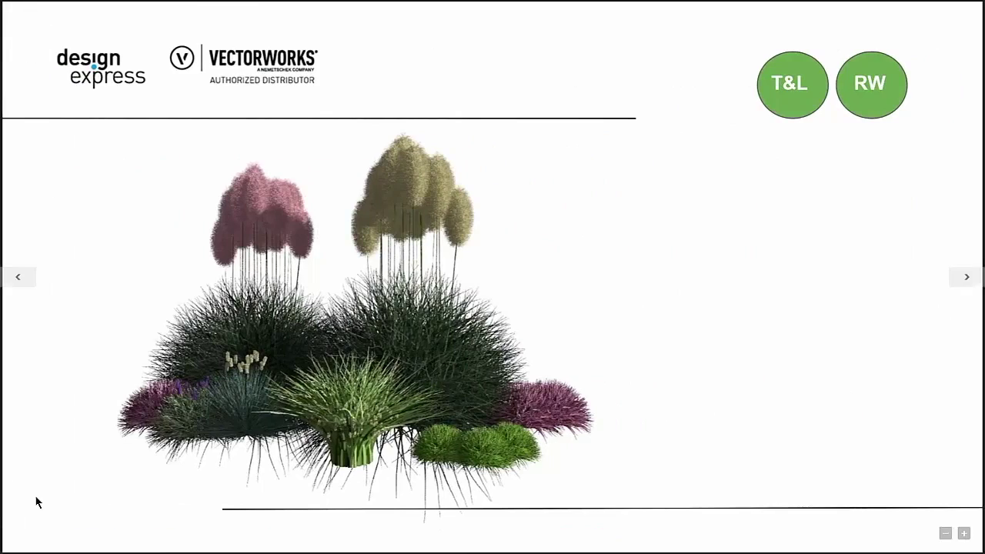
key("Right")
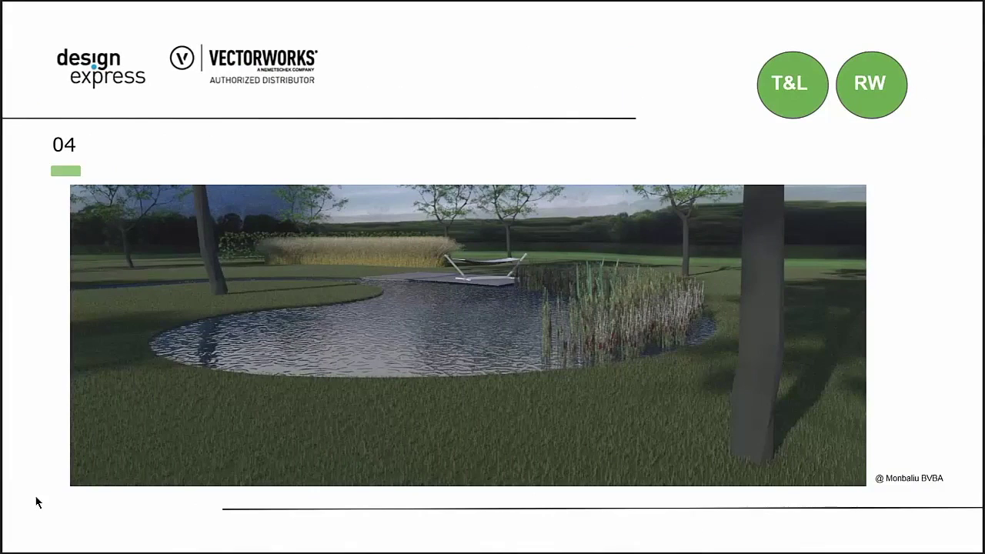
left_click(216, 486)
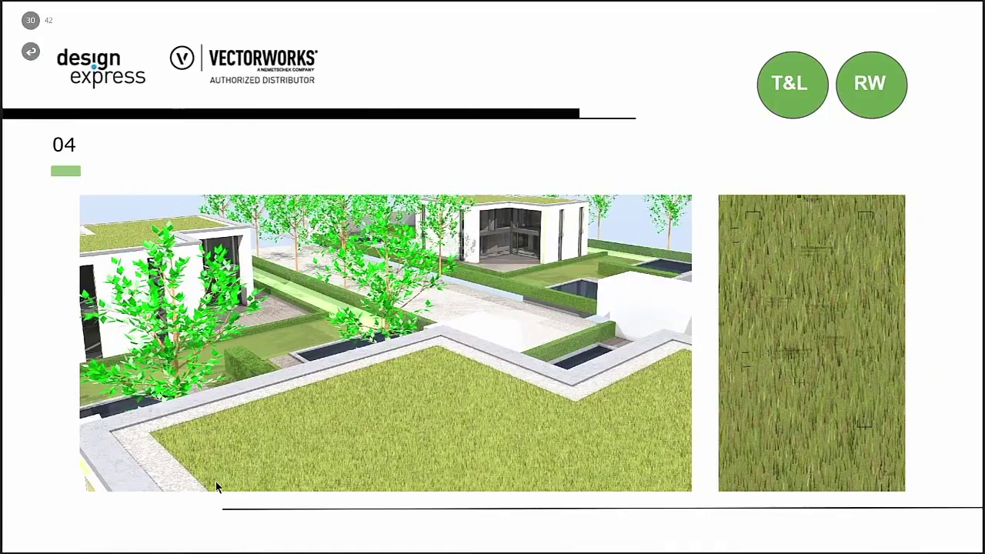
left_click(216, 486)
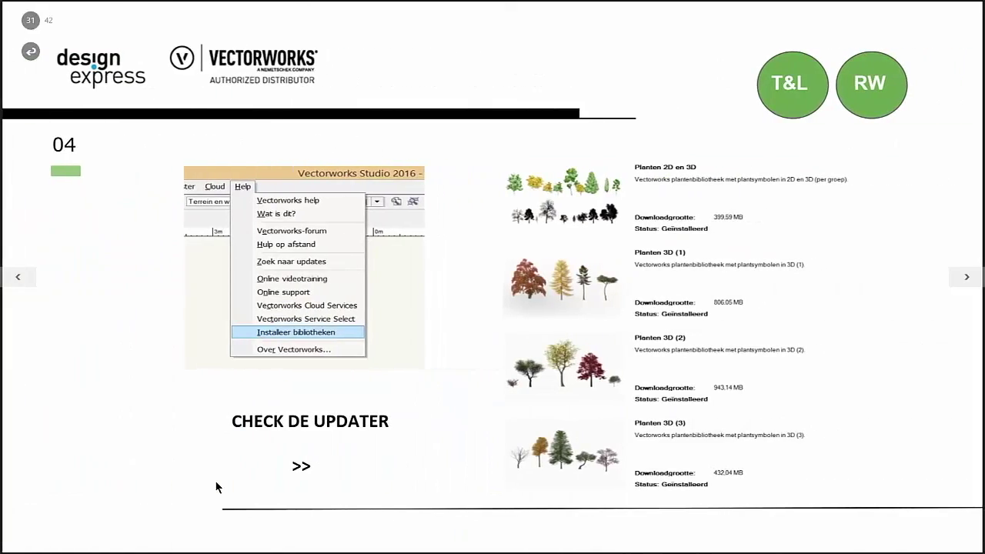